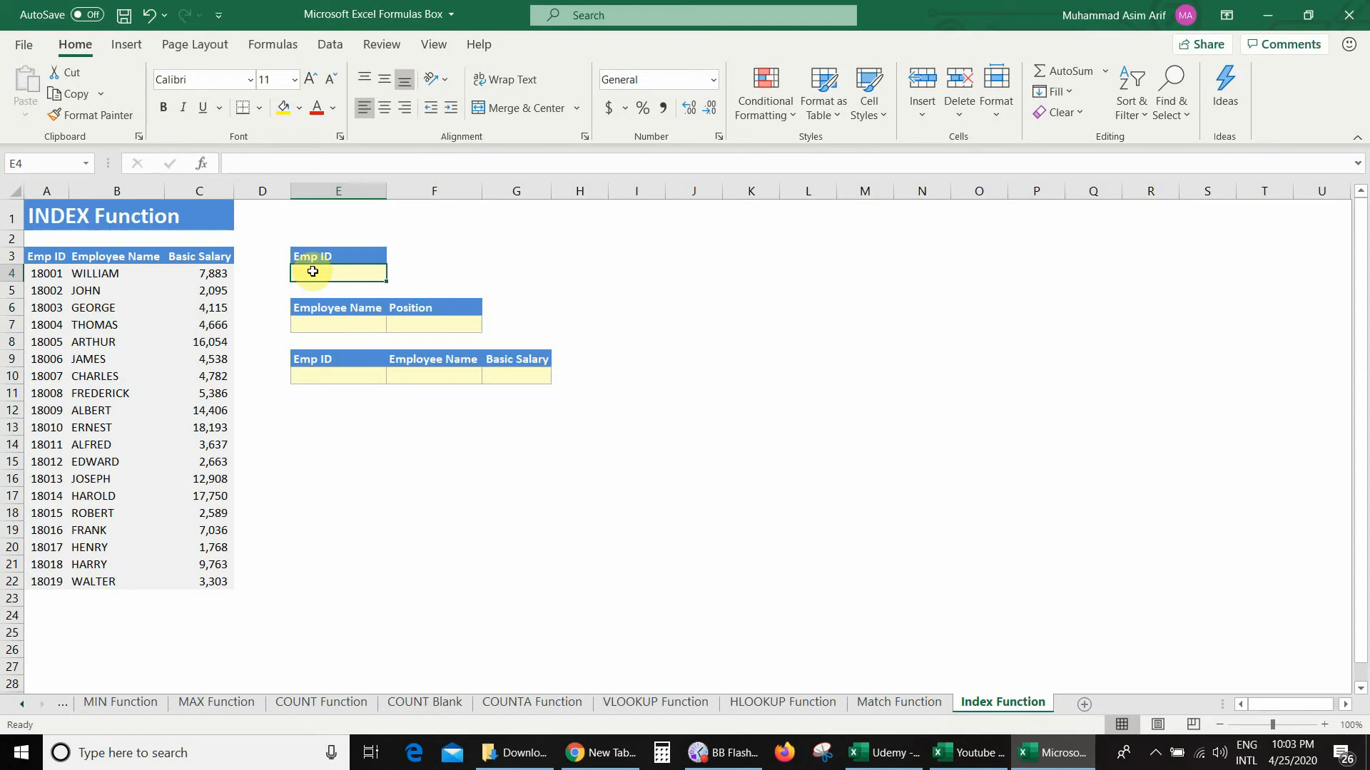
Step: Enter the formula =INDEX(A4:C22,1,1) in the Emp ID result cell E4
text(=)
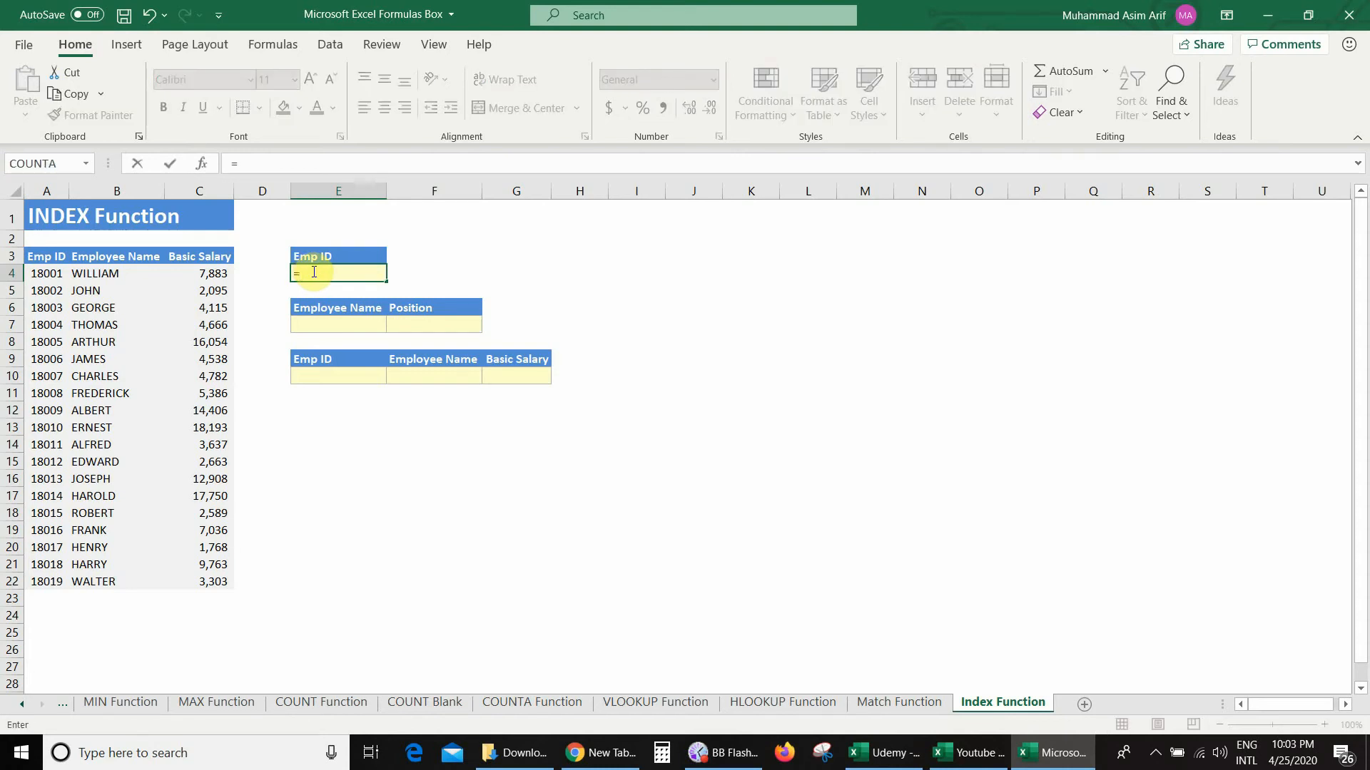
text(index()
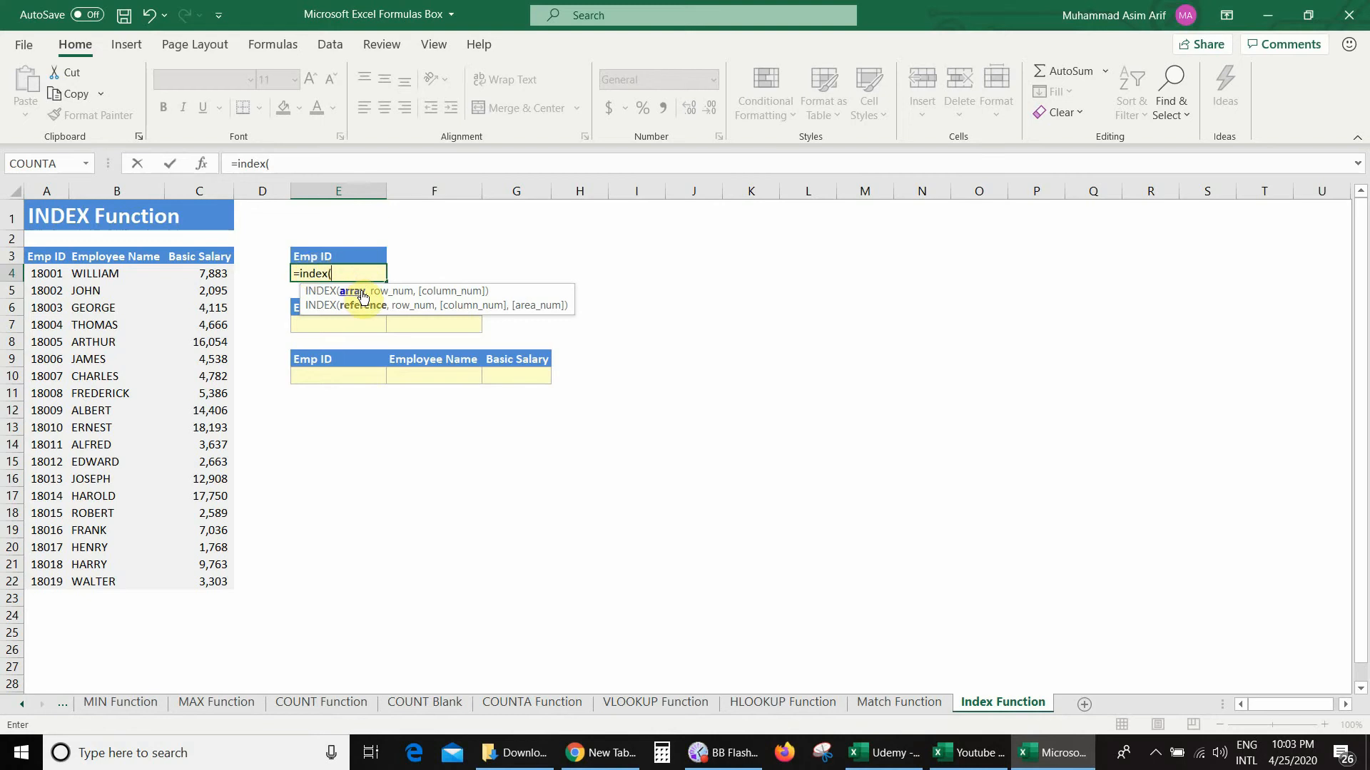
drag(40, 273, 205, 581)
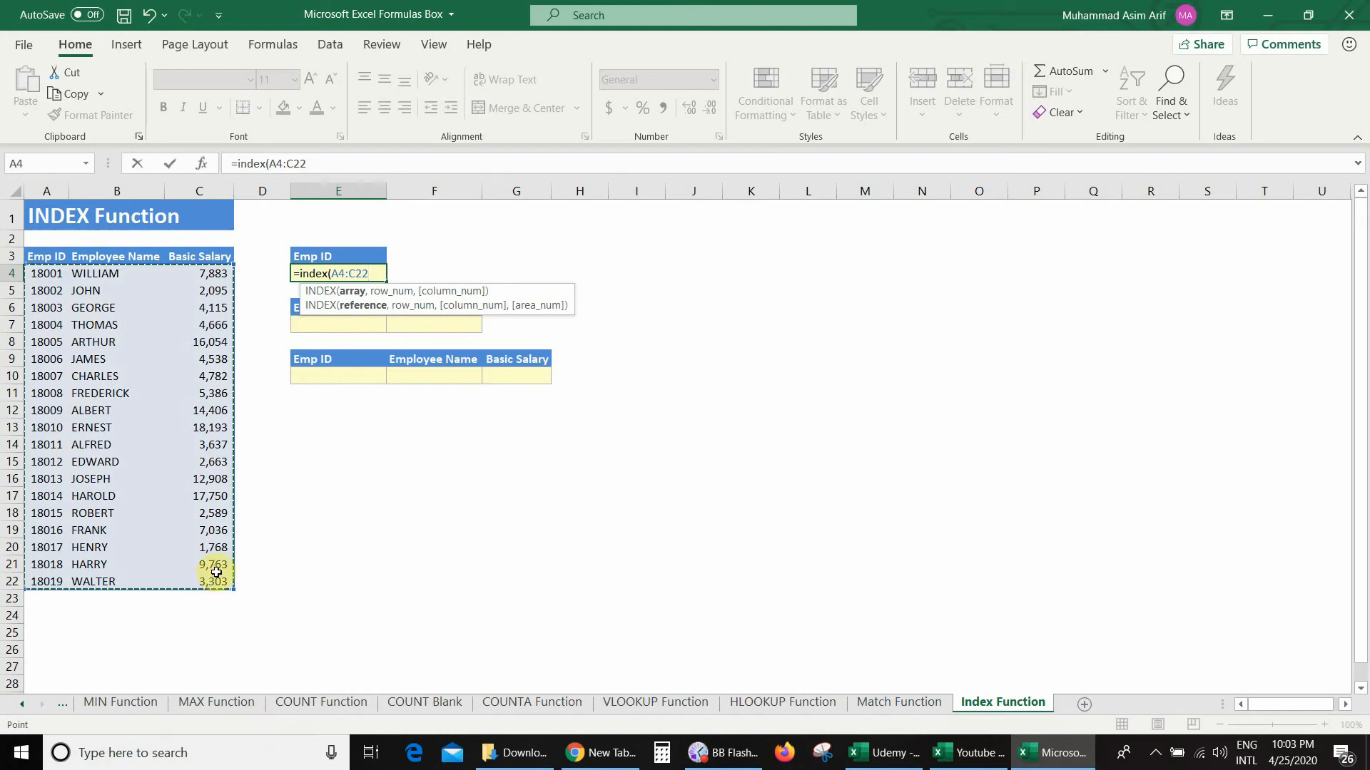
text(,)
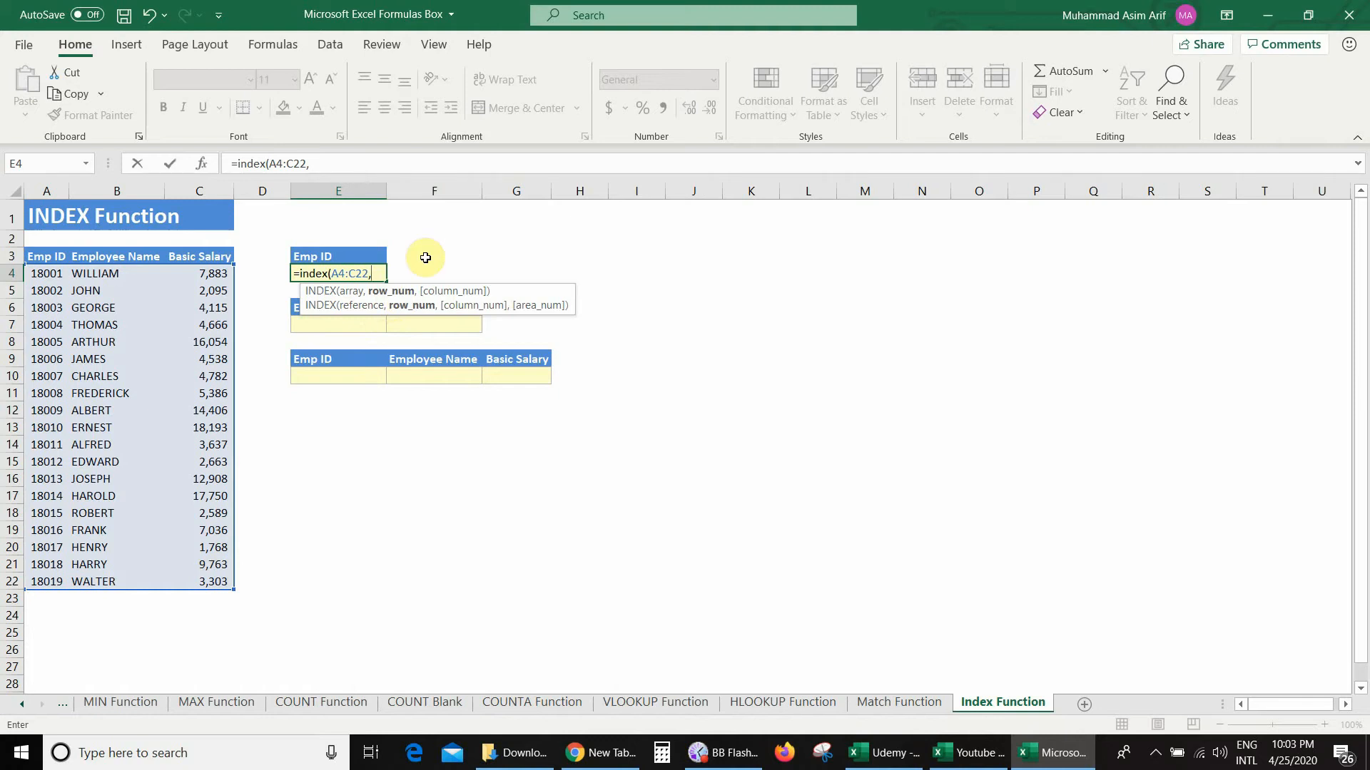
text(1,)
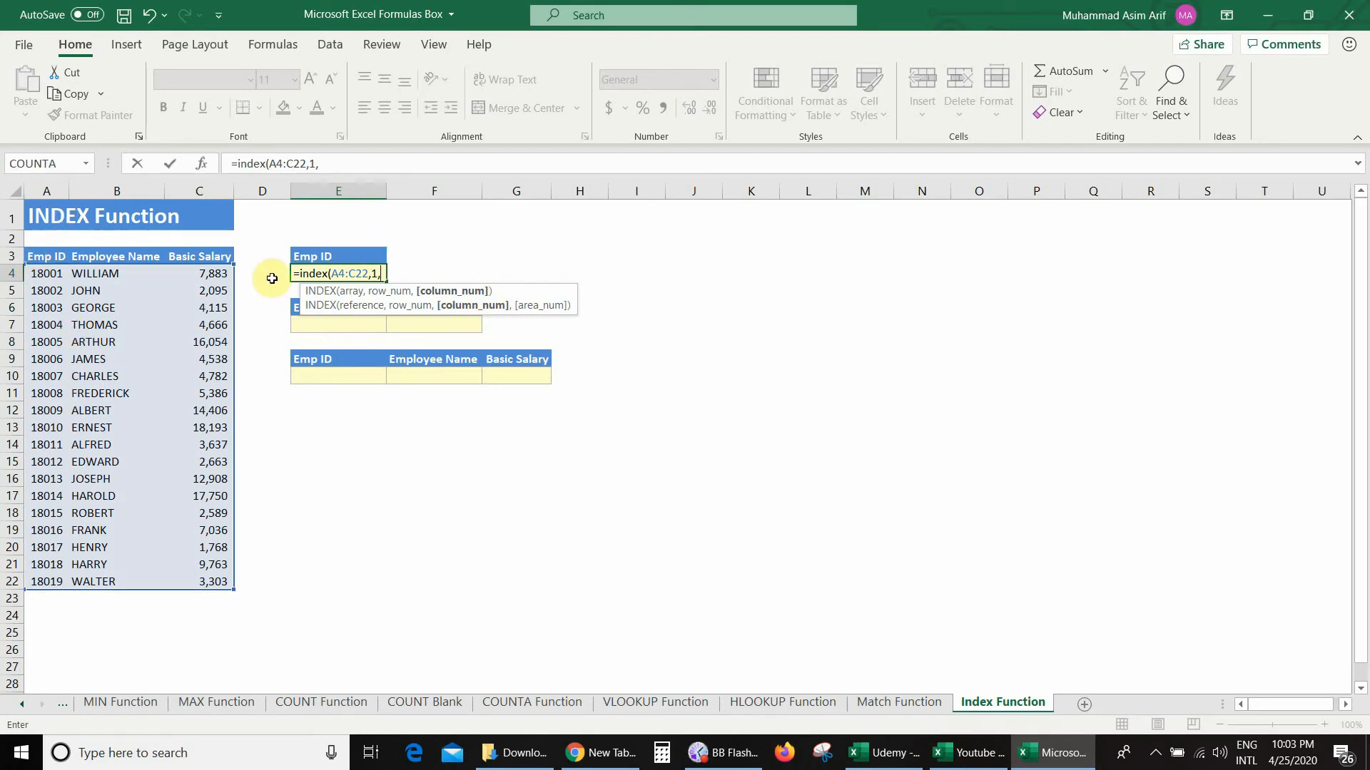
text(1)
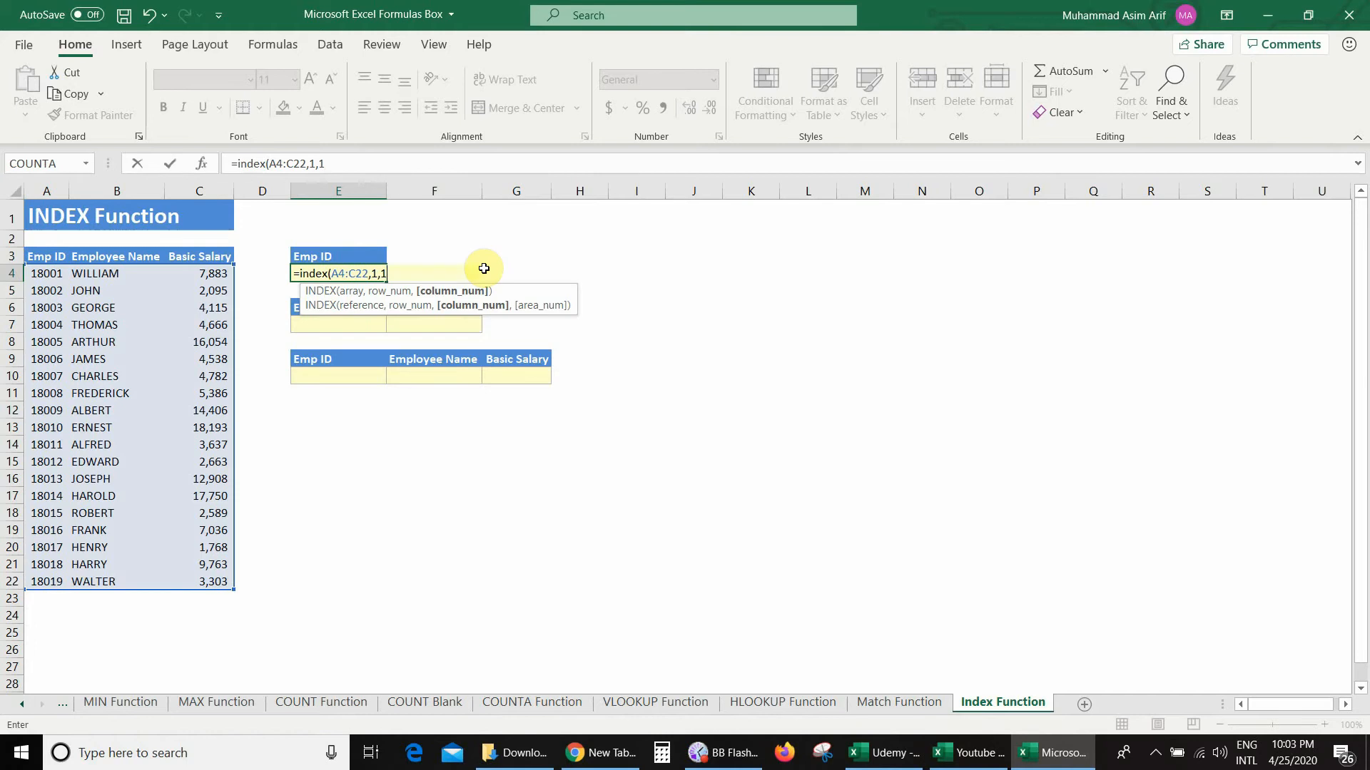
text())
key(Return)
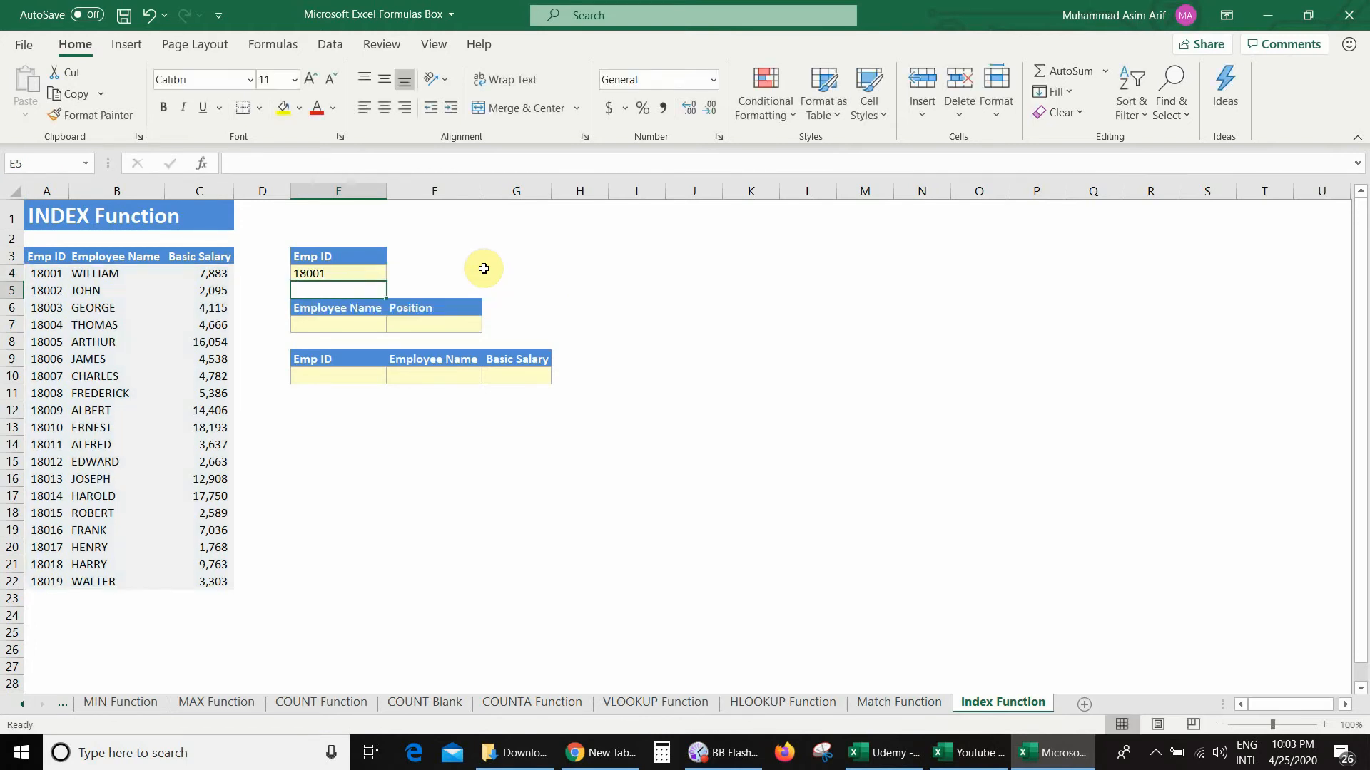
Step: Change the row number argument of the INDEX formula in E4 to 3
key(Up)
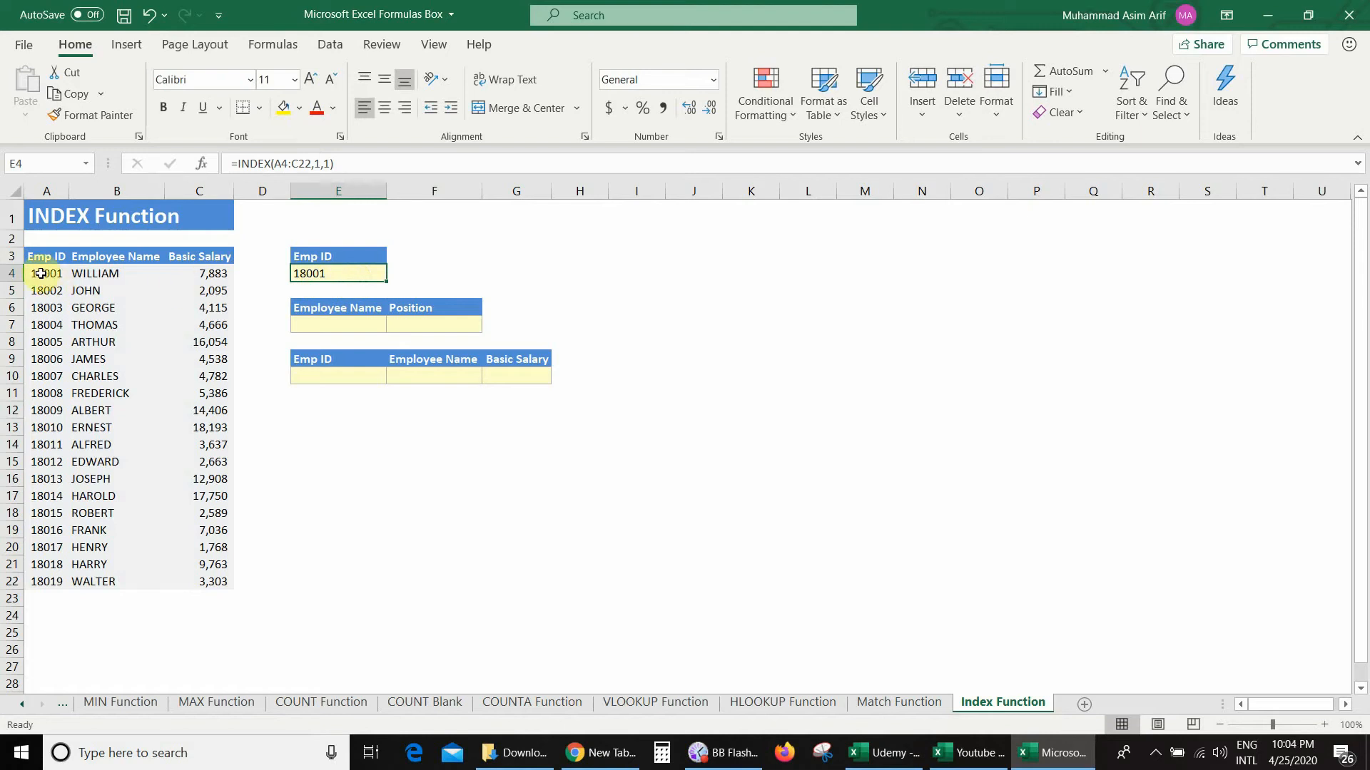
double_click(312, 273)
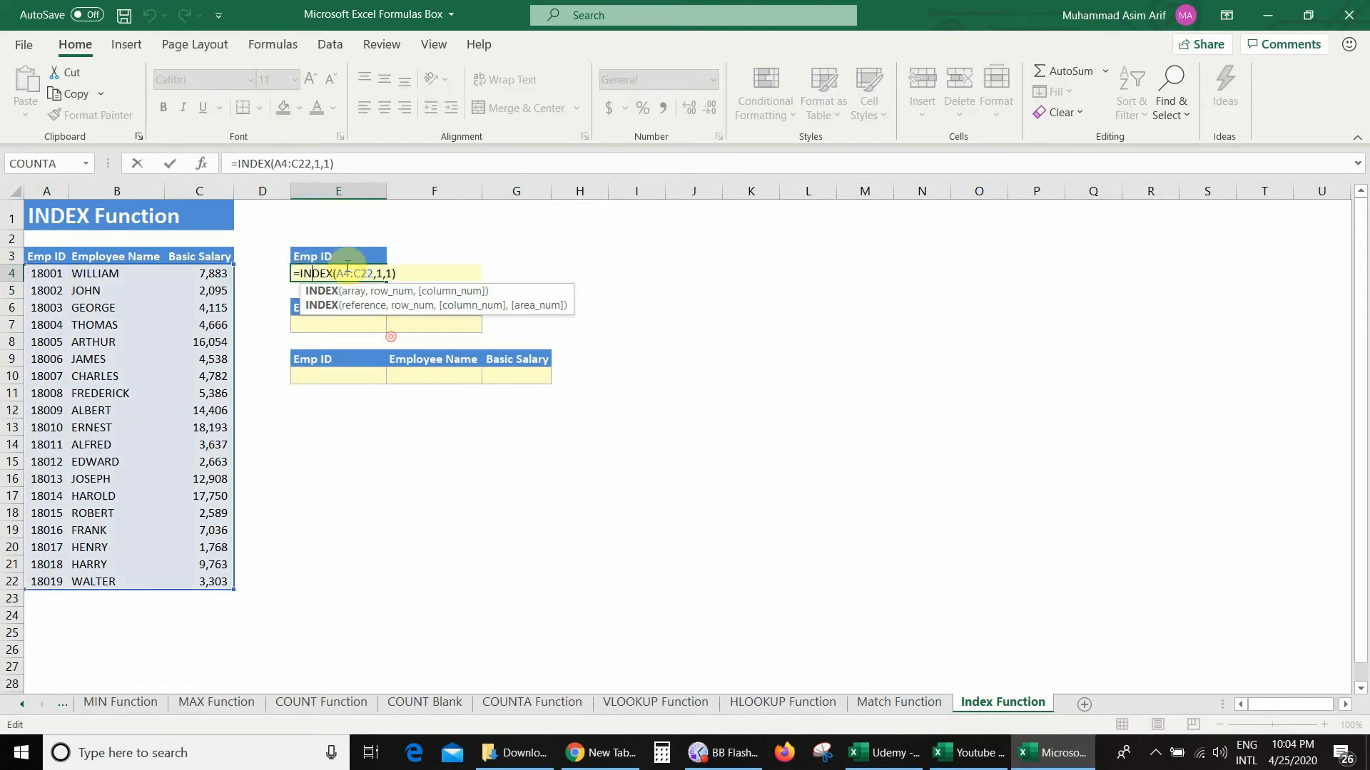
click(380, 274)
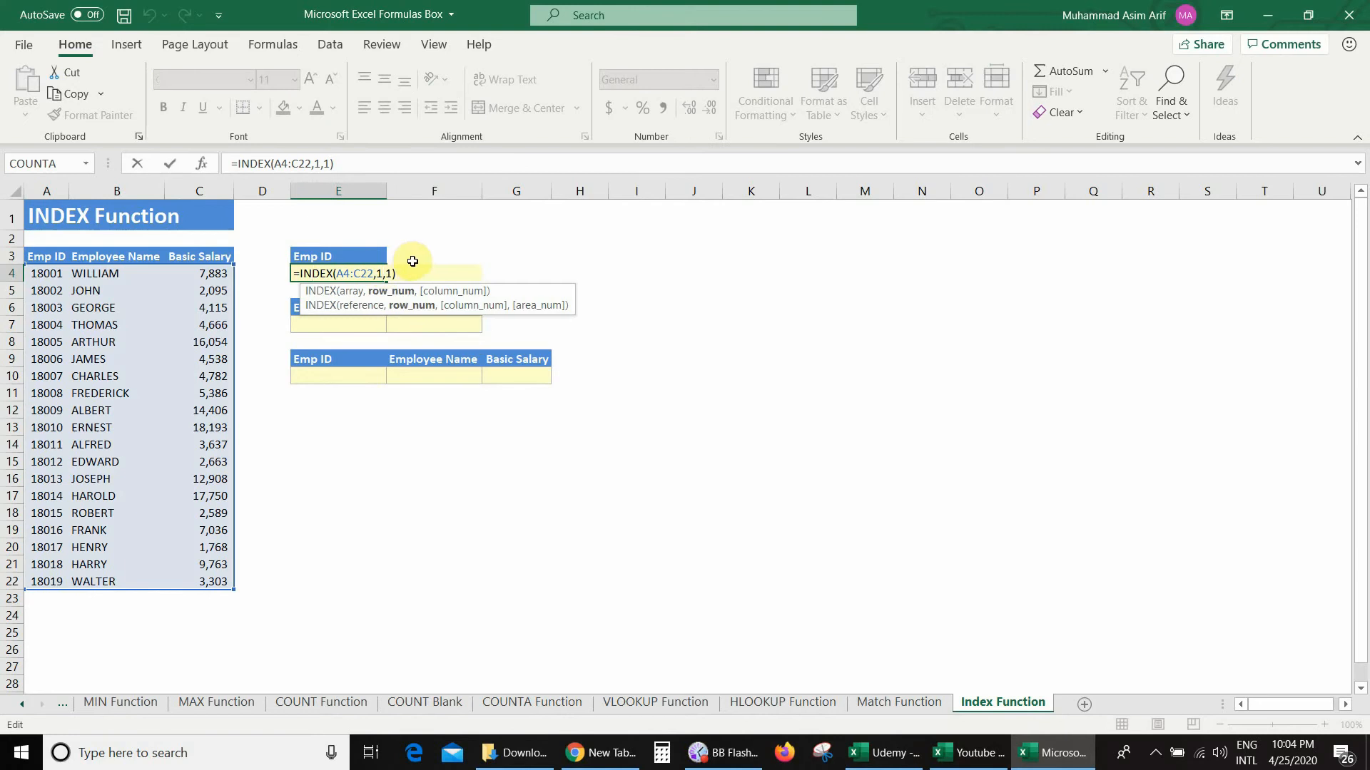
key(shift+Left)
text(3)
key(Return)
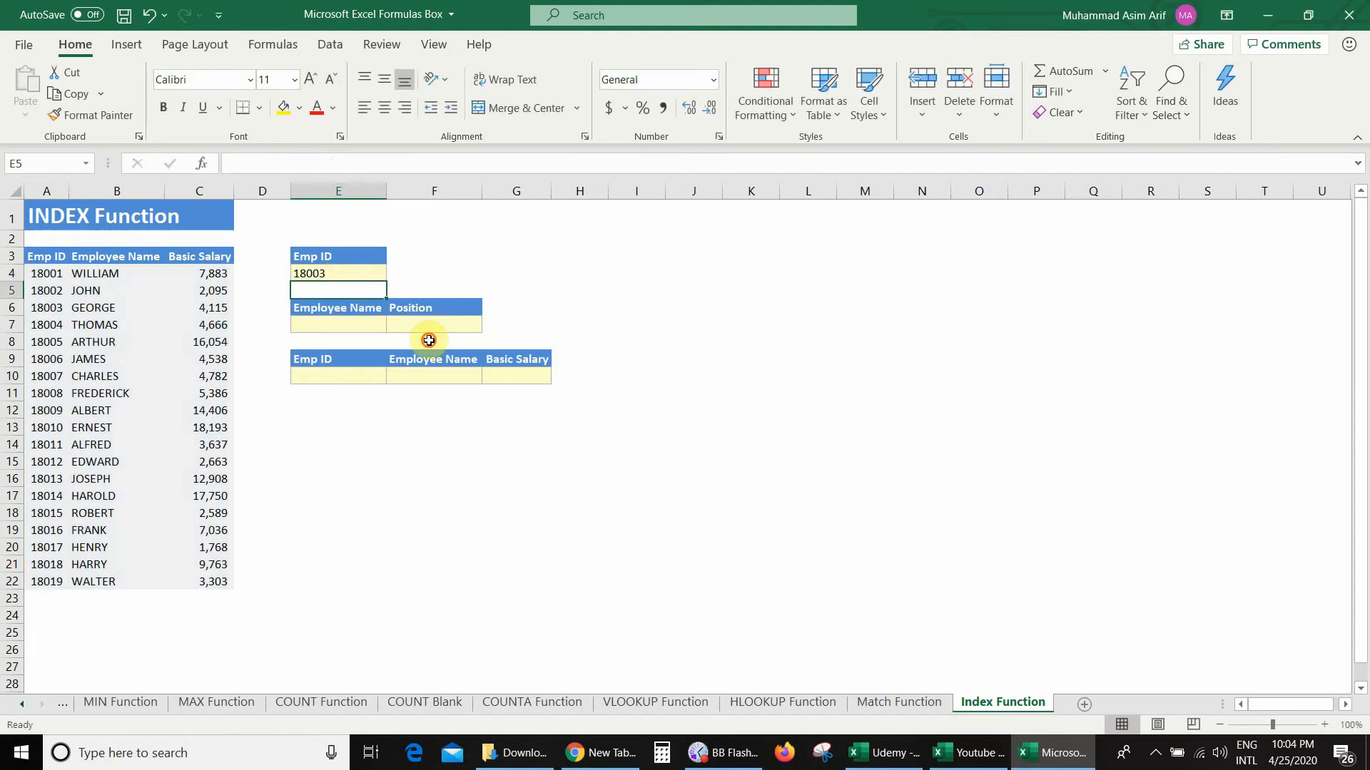
Step: Examine the array, row number and column number arguments of the INDEX formula in E4
key(Up)
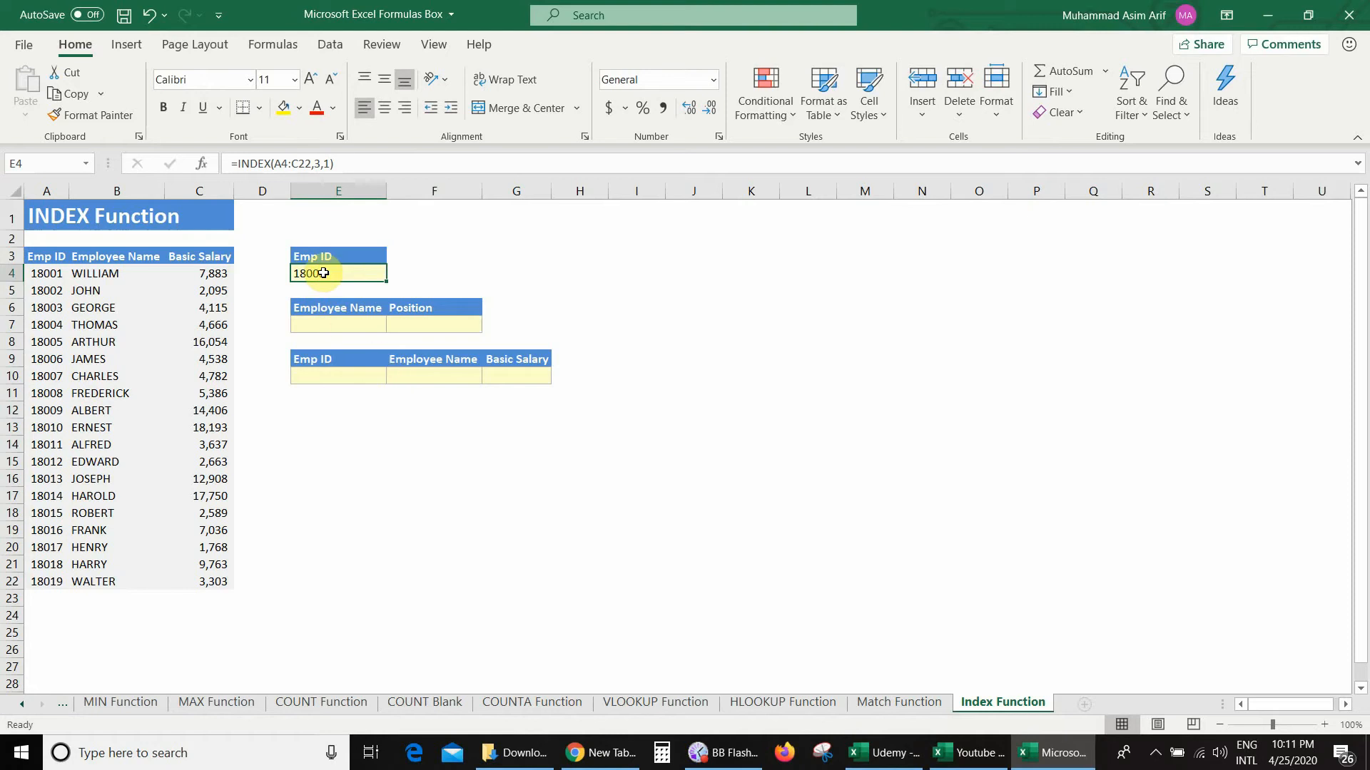
key(F2)
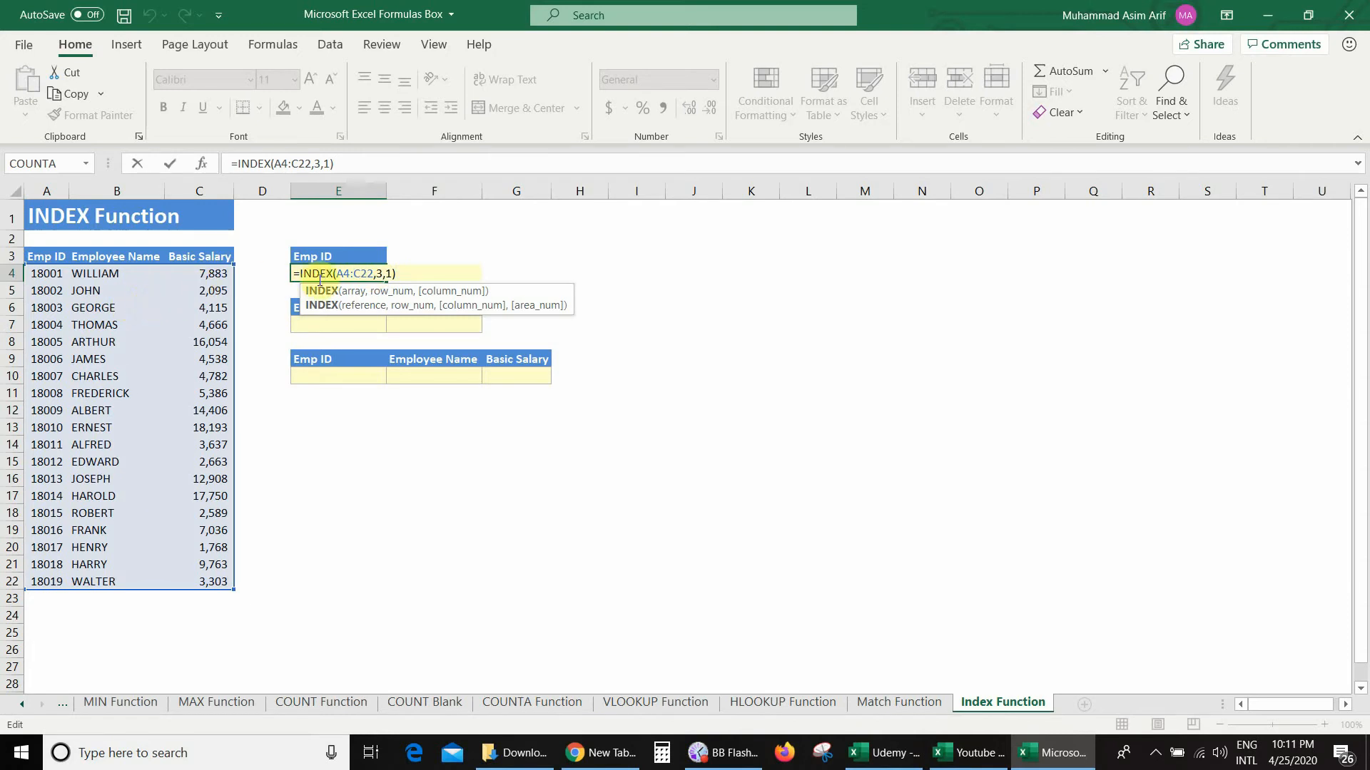
click(382, 273)
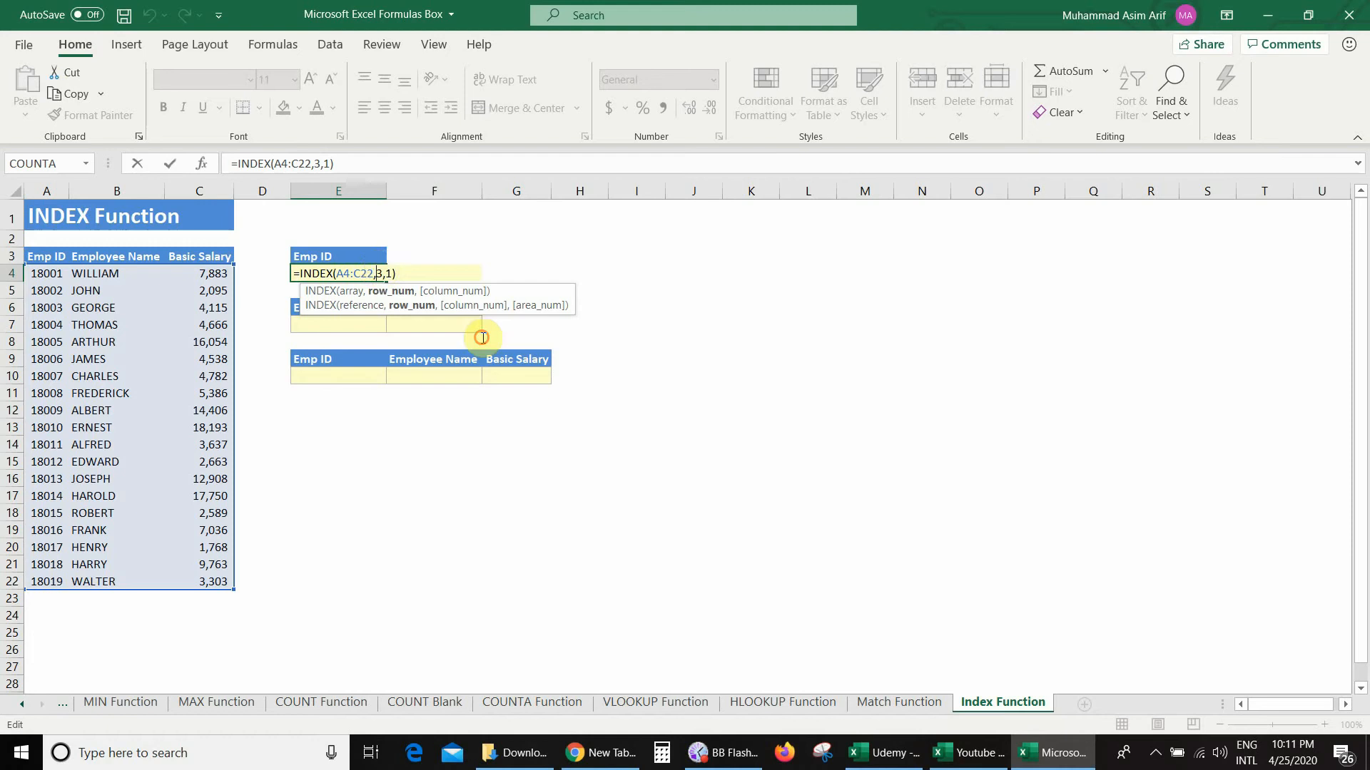
key(Right)
key(Right)
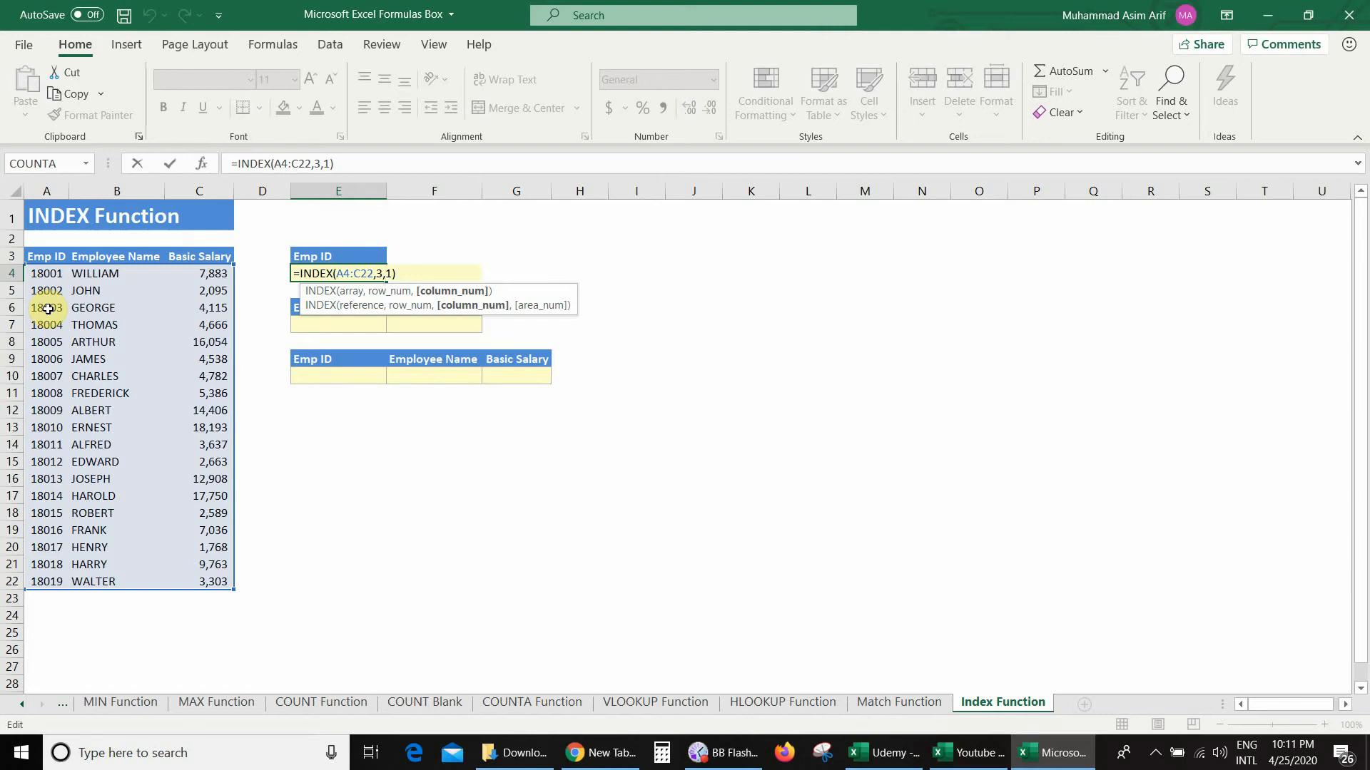
key(Return)
Step: Change the column number argument of the INDEX formula in E4 to 2
click(333, 274)
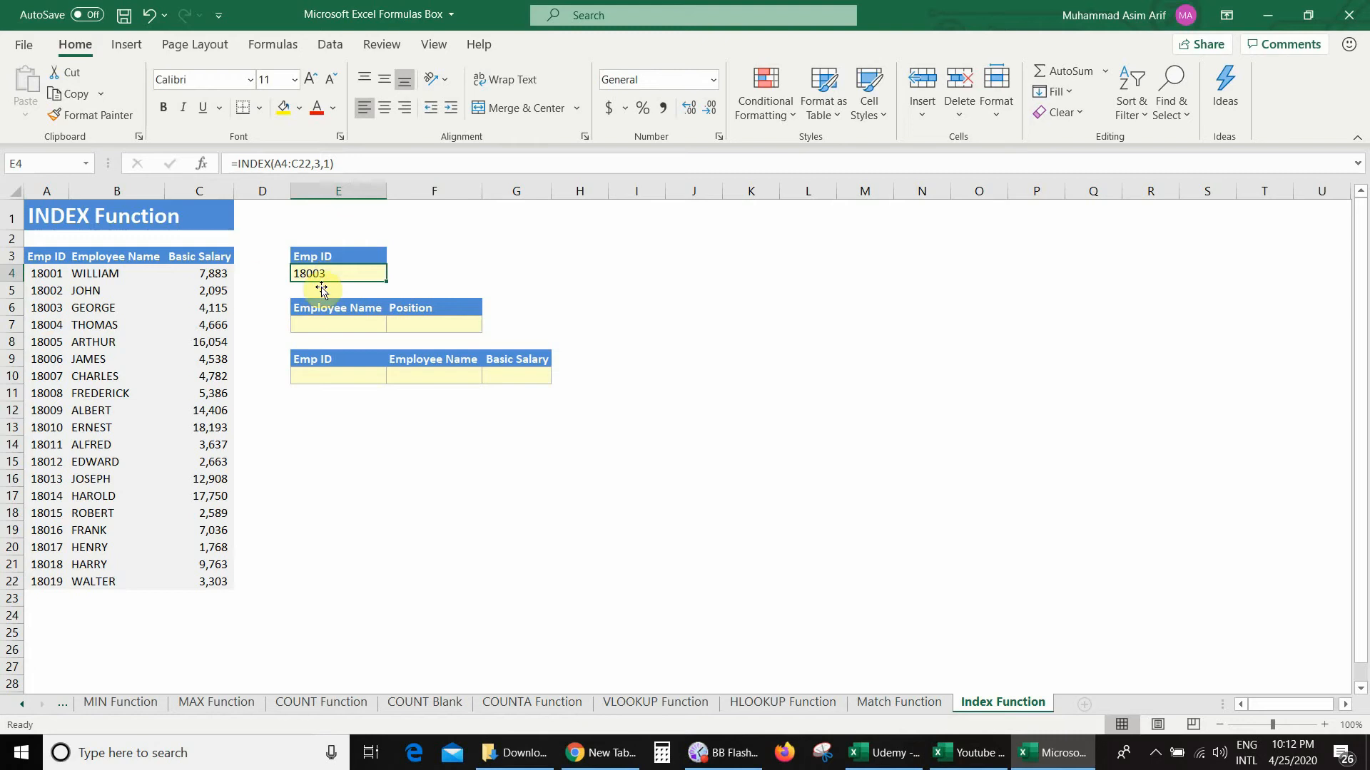
key(F2)
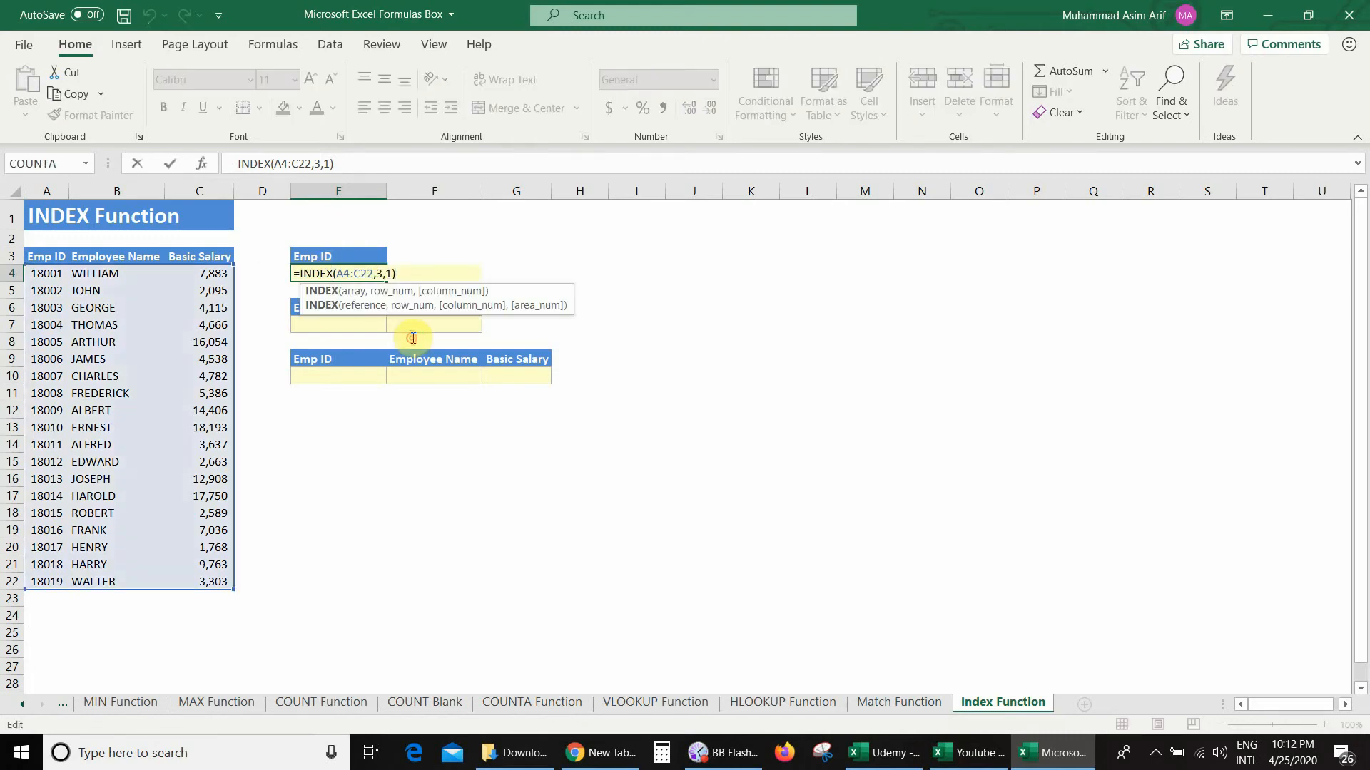
key(Left)
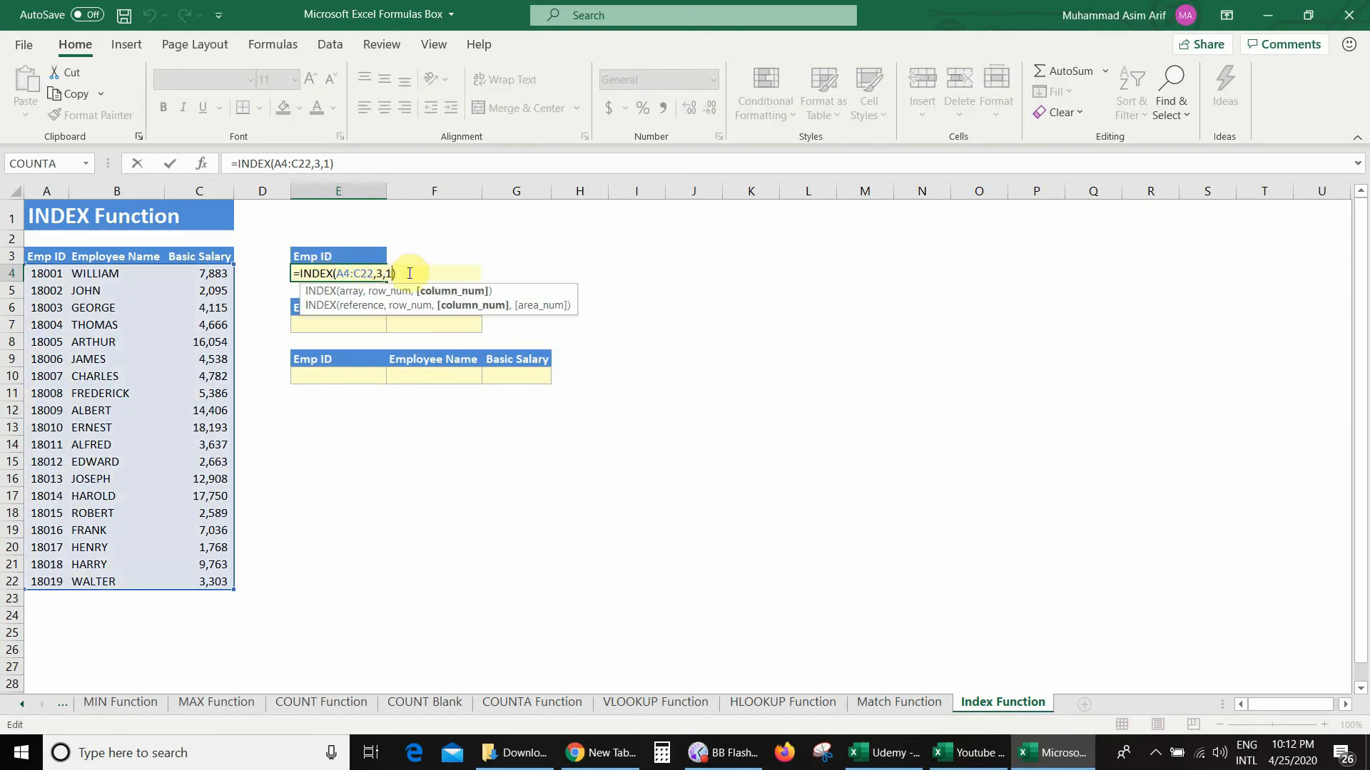
key(BackSpace)
text(2)
key(Return)
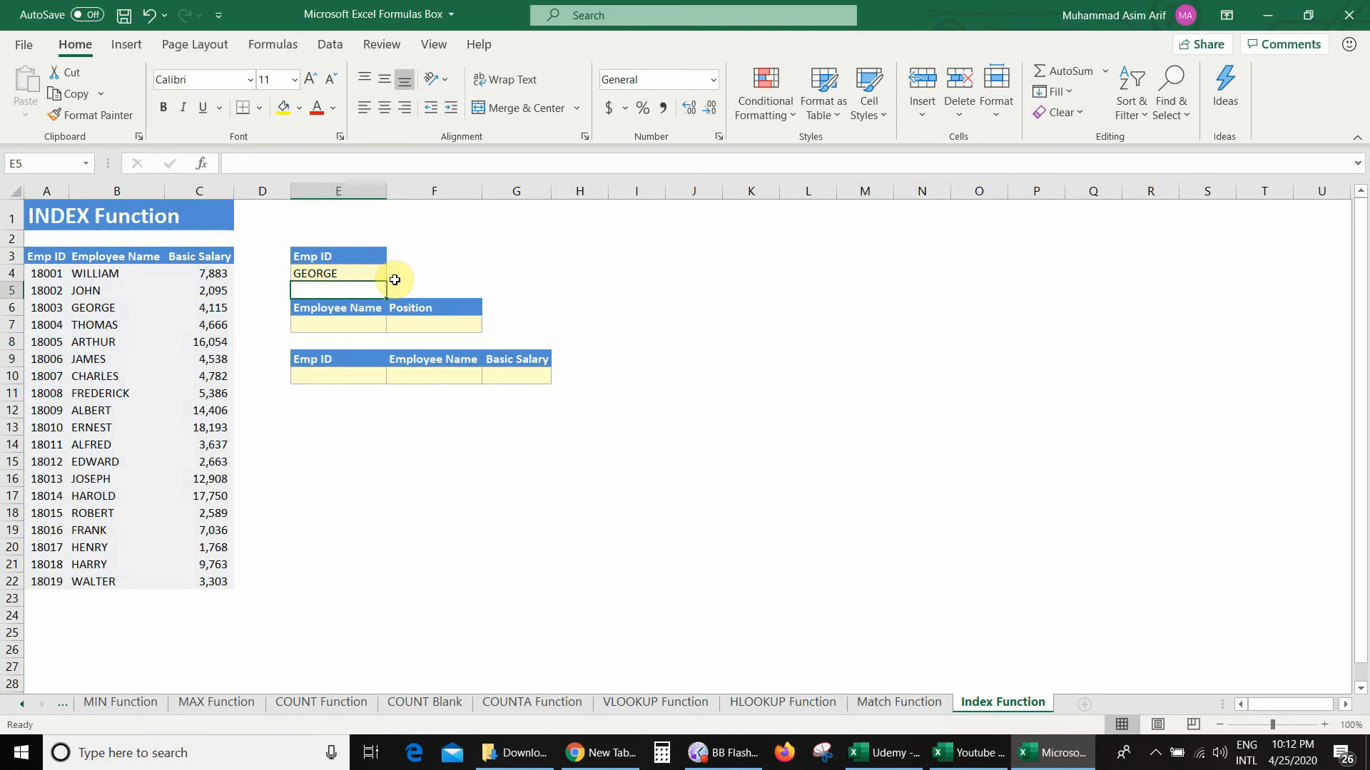
Step: Set the column number argument of the INDEX formula in E4 back to 1
key(Up)
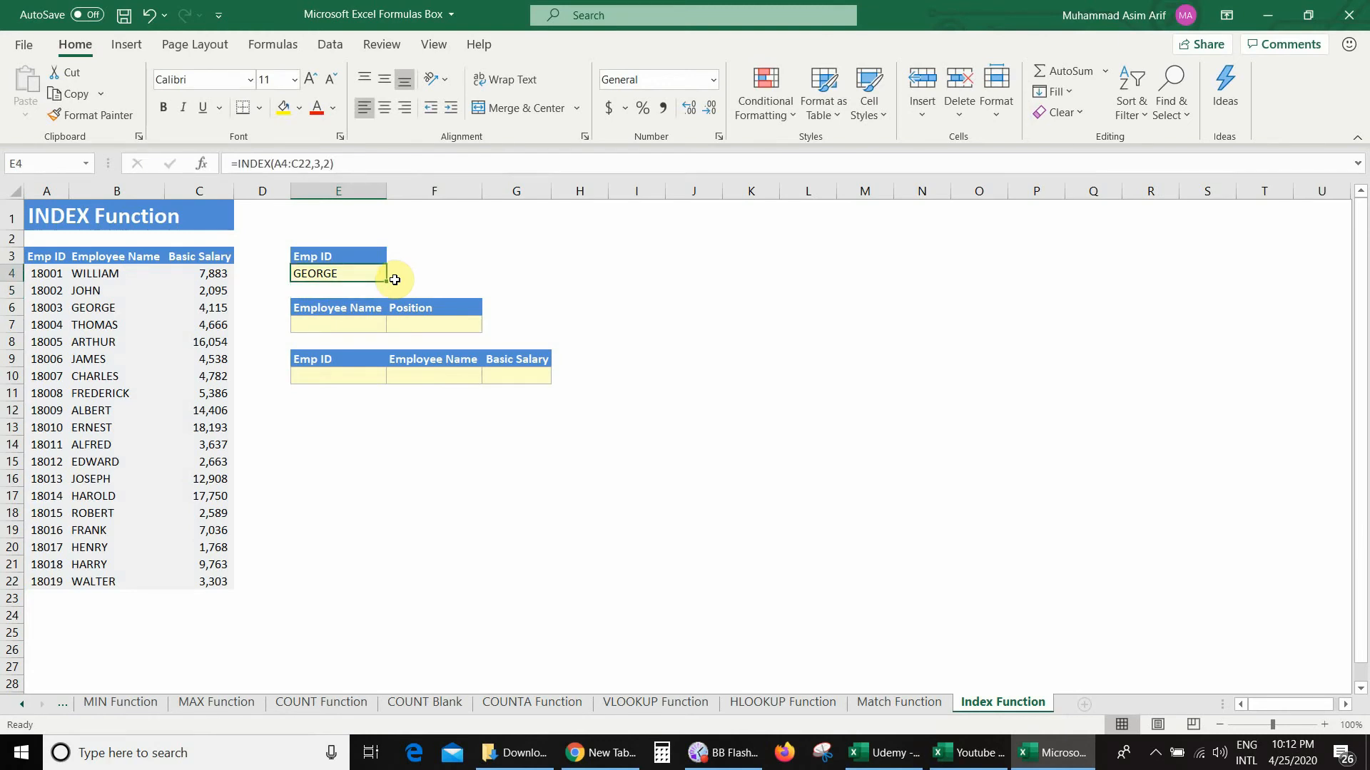
double_click(353, 274)
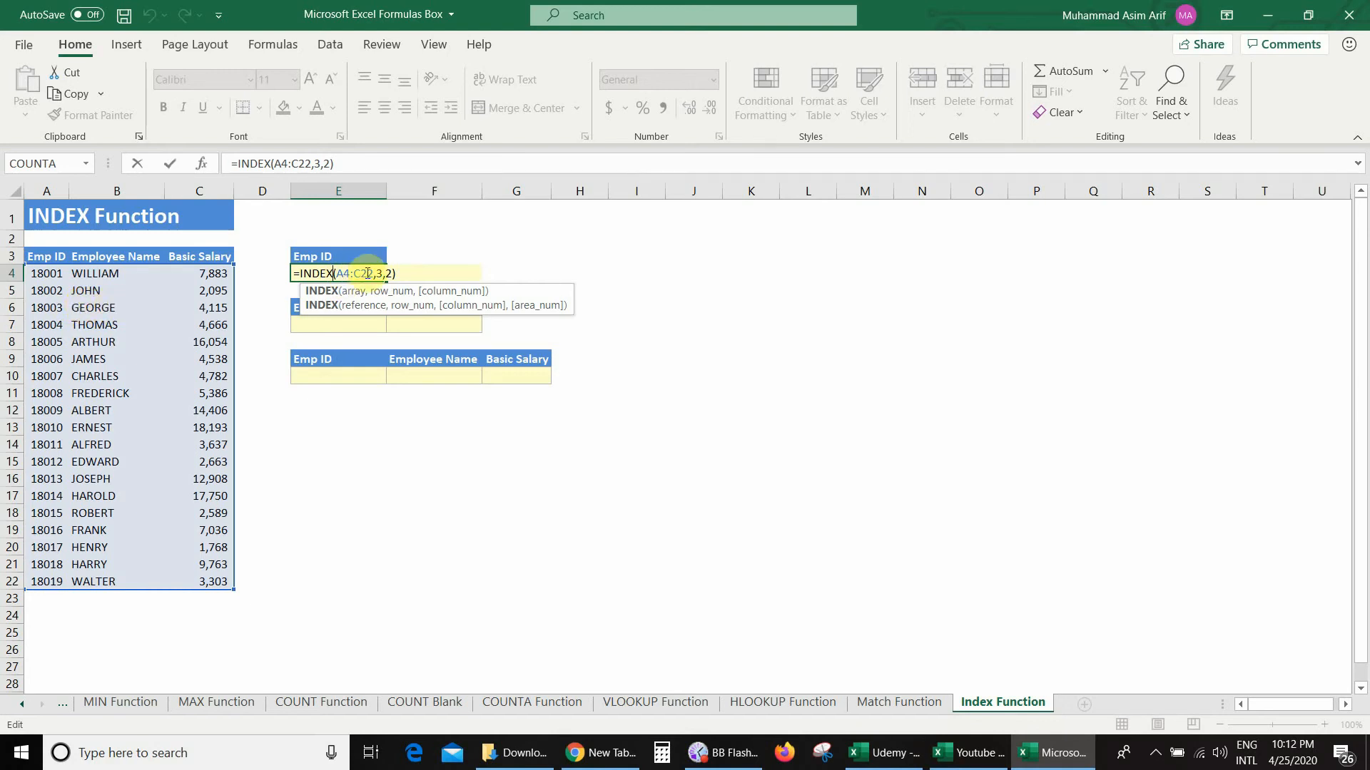
key(Return)
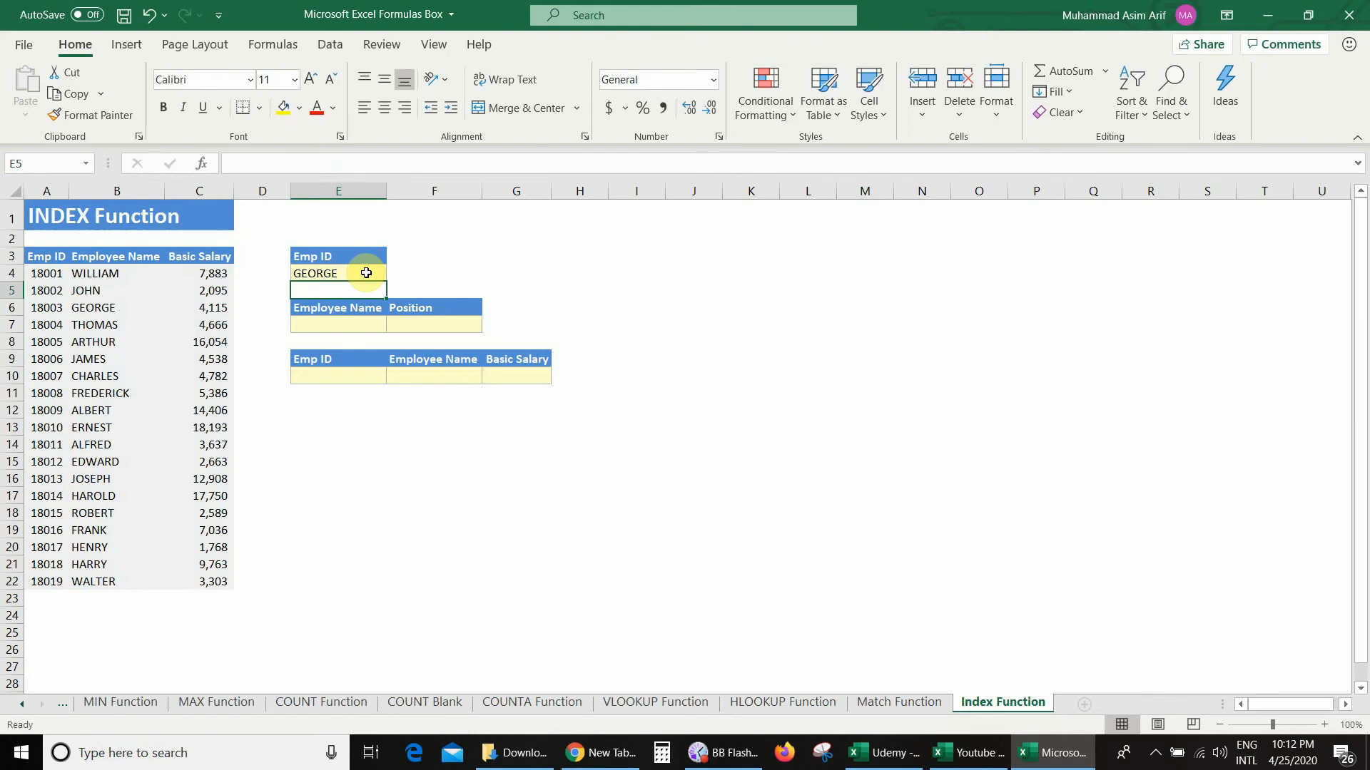
click(366, 273)
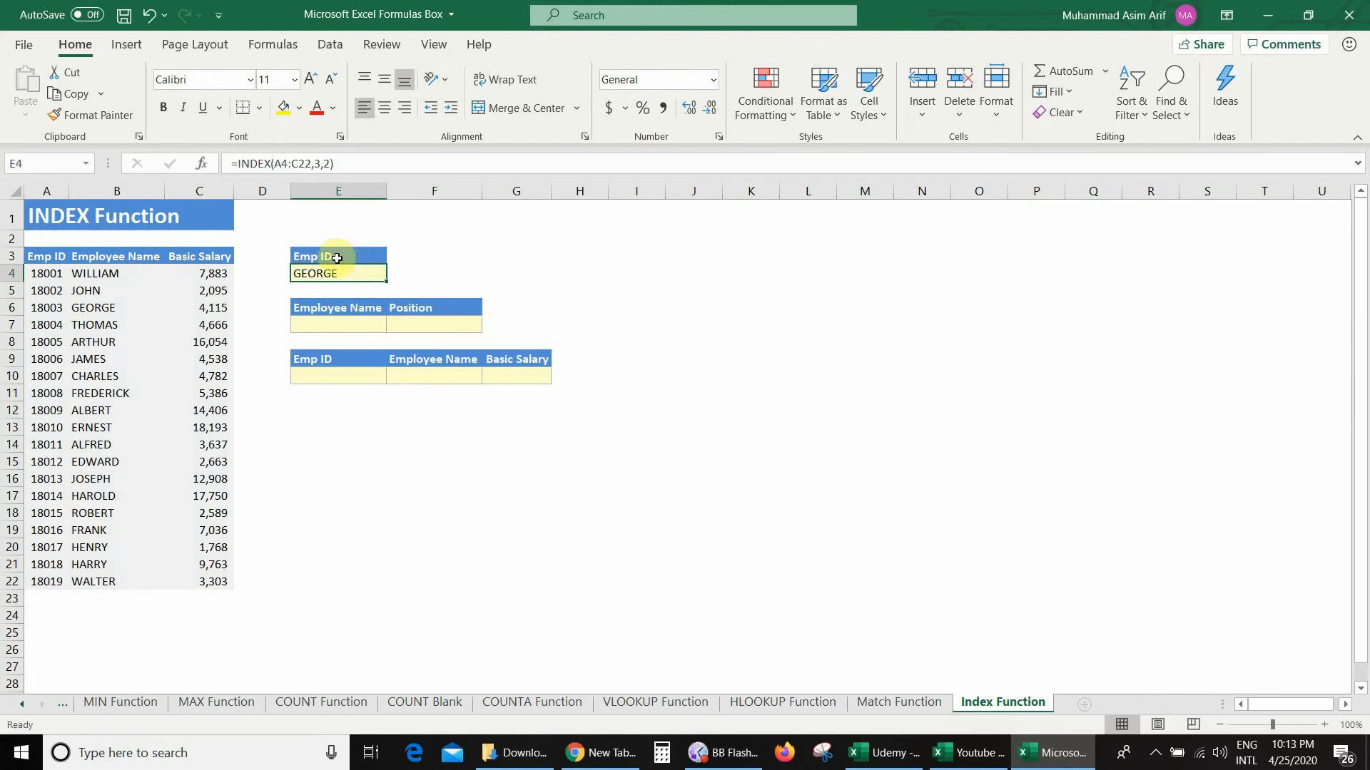
double_click(337, 274)
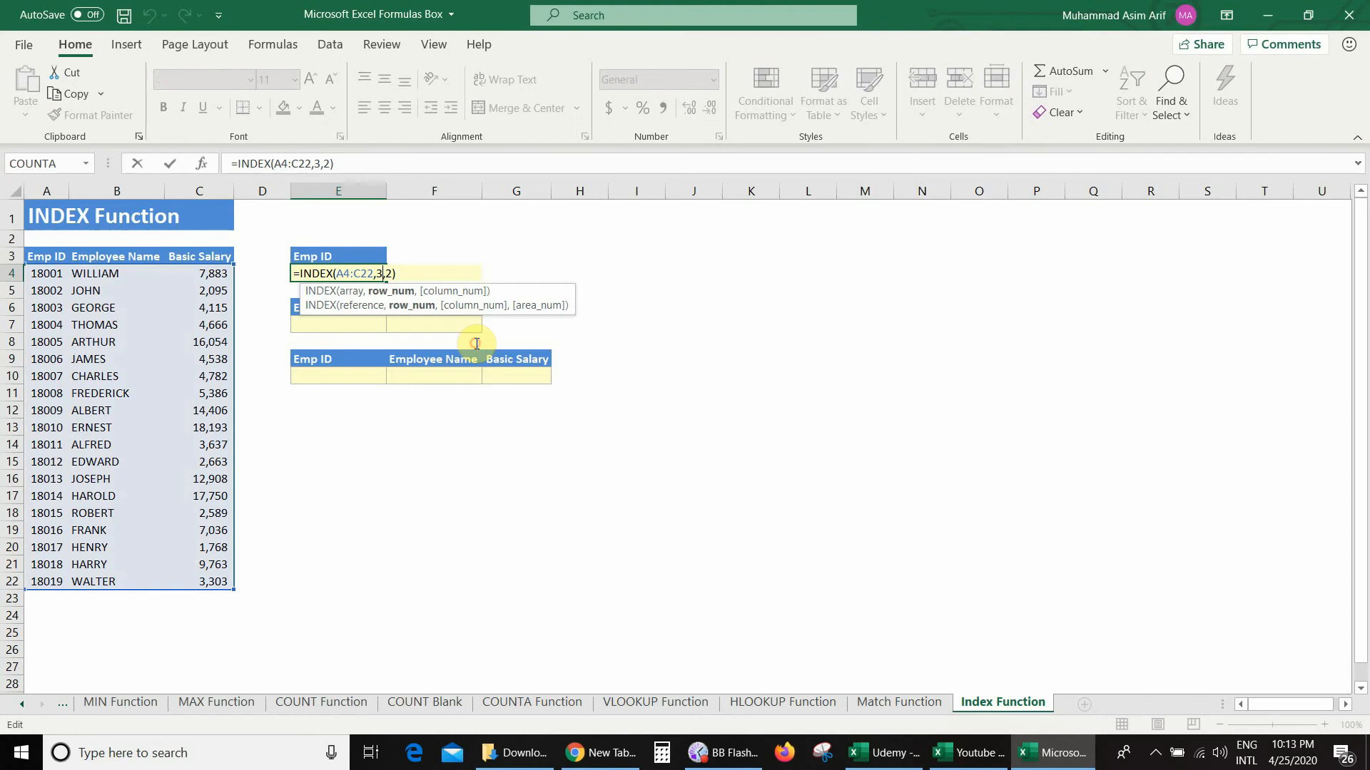
key(Right)
key(shift+Right)
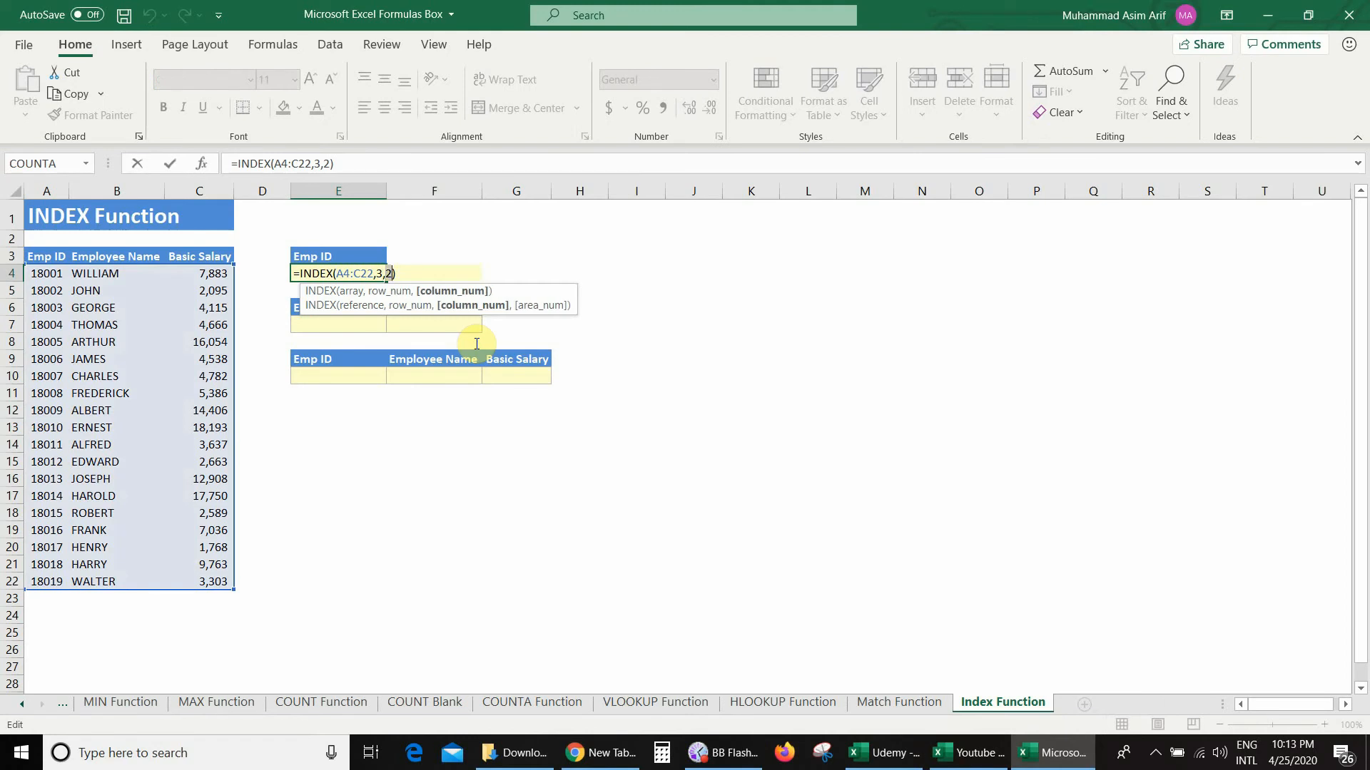
text(1)
key(Return)
click(364, 273)
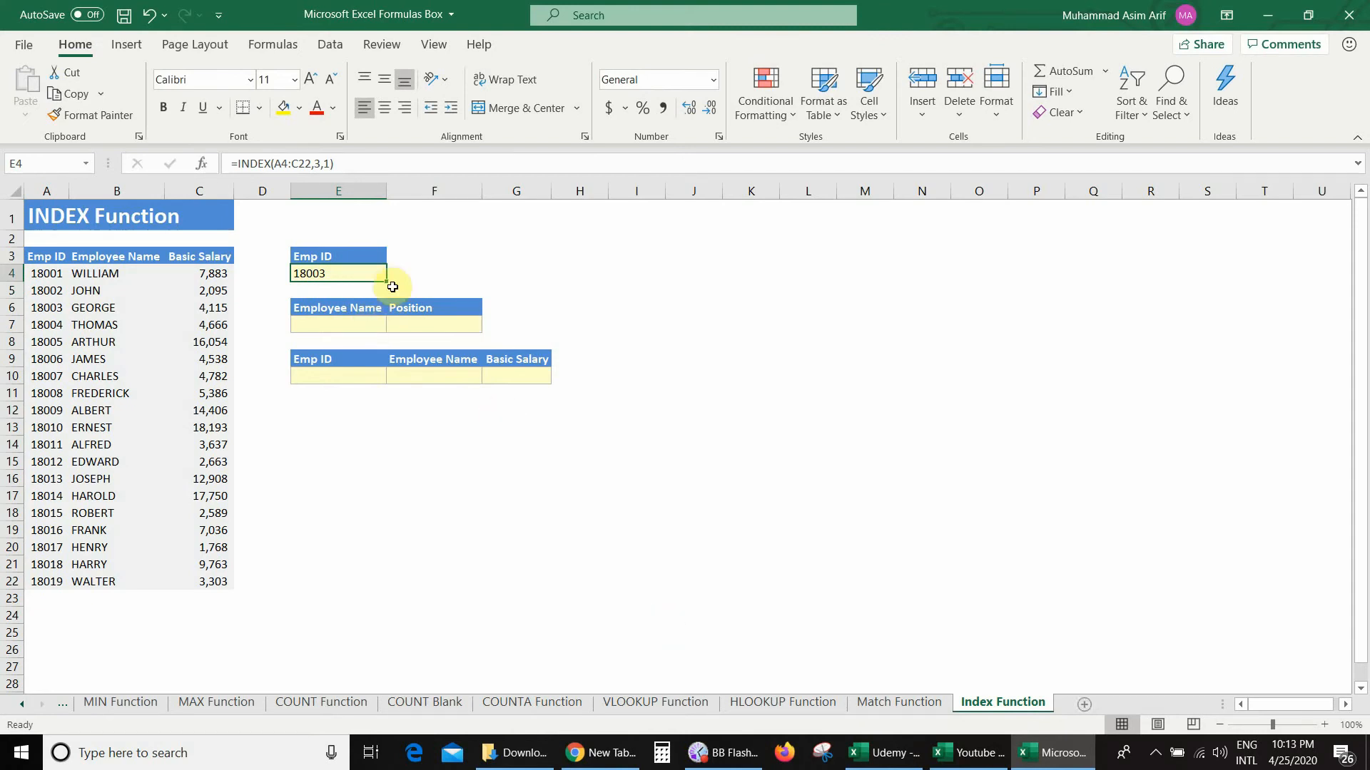
Step: Enter 5 in cell F7 under the Position header
click(373, 323)
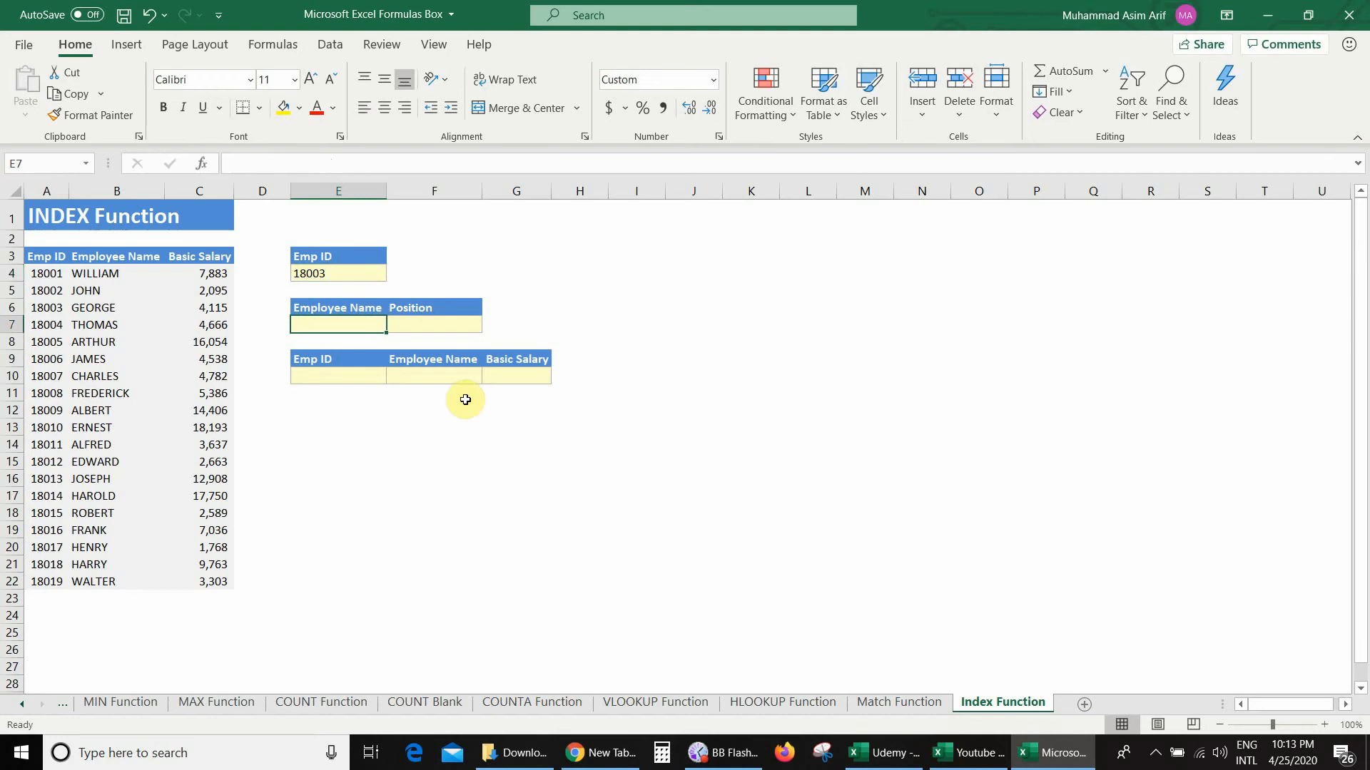
click(443, 323)
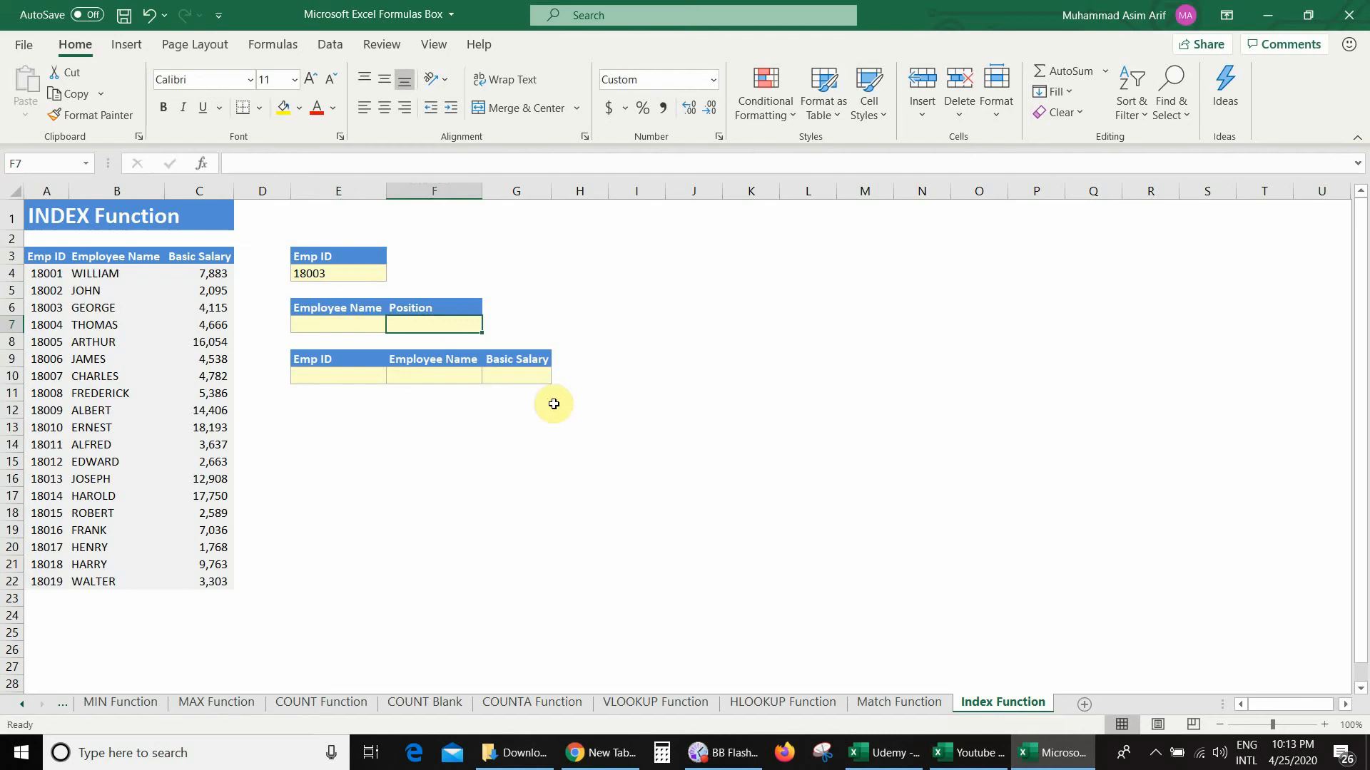
text(5)
key(Return)
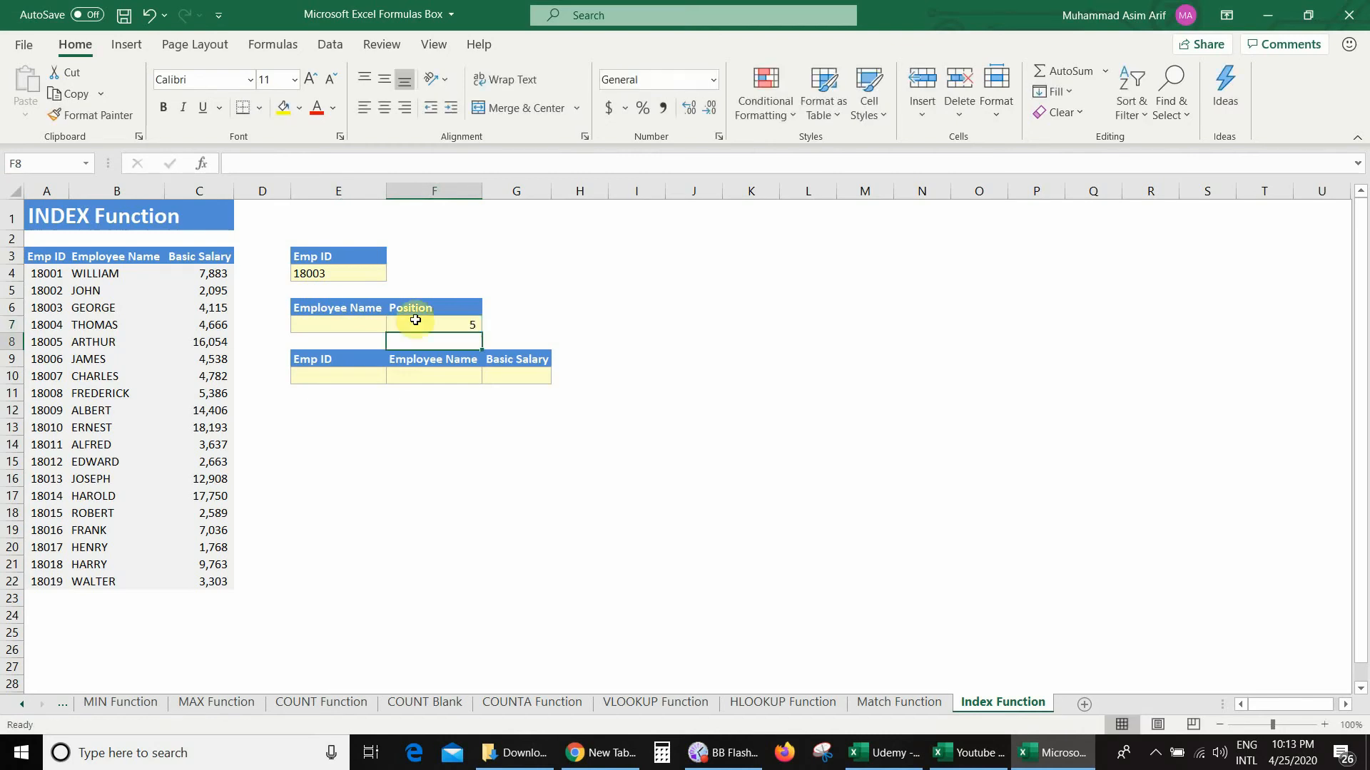
Step: Set the Position value in cell F7 to 7
click(350, 319)
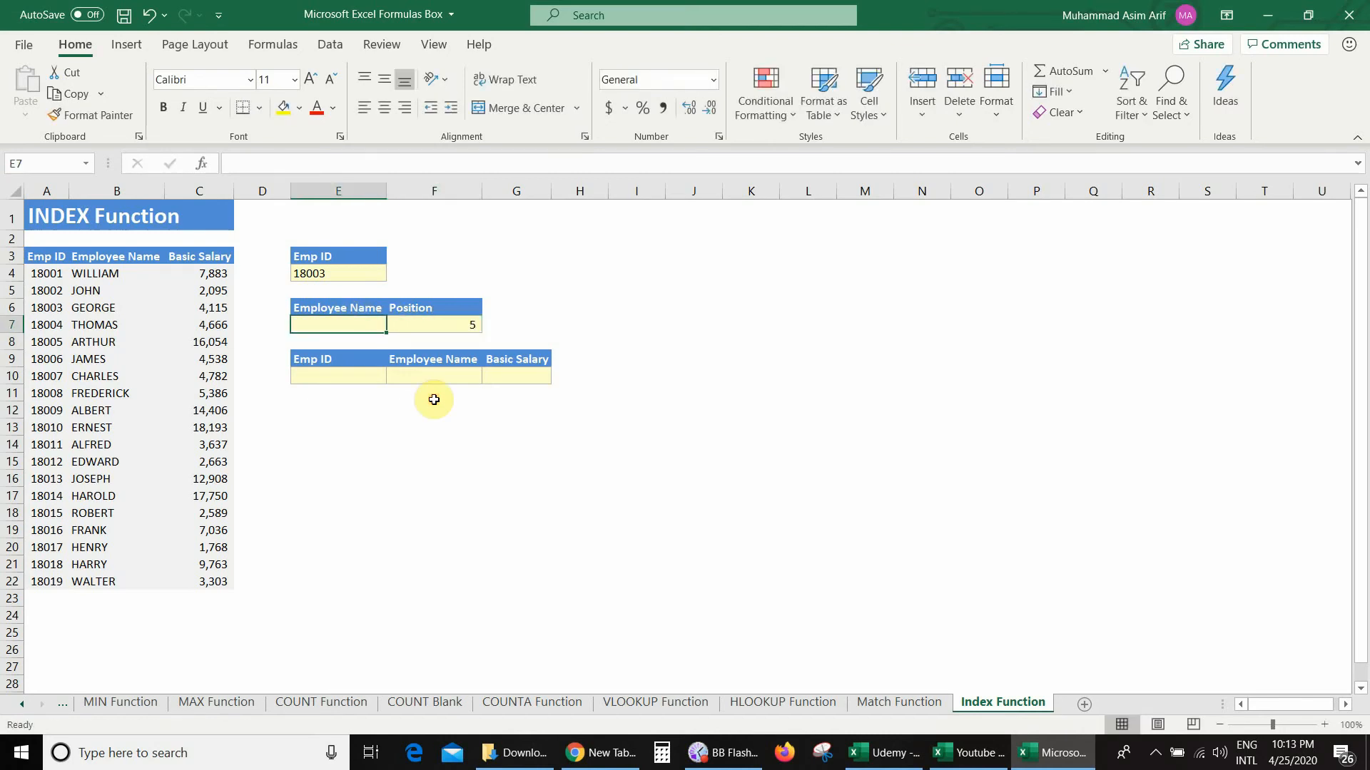
click(421, 326)
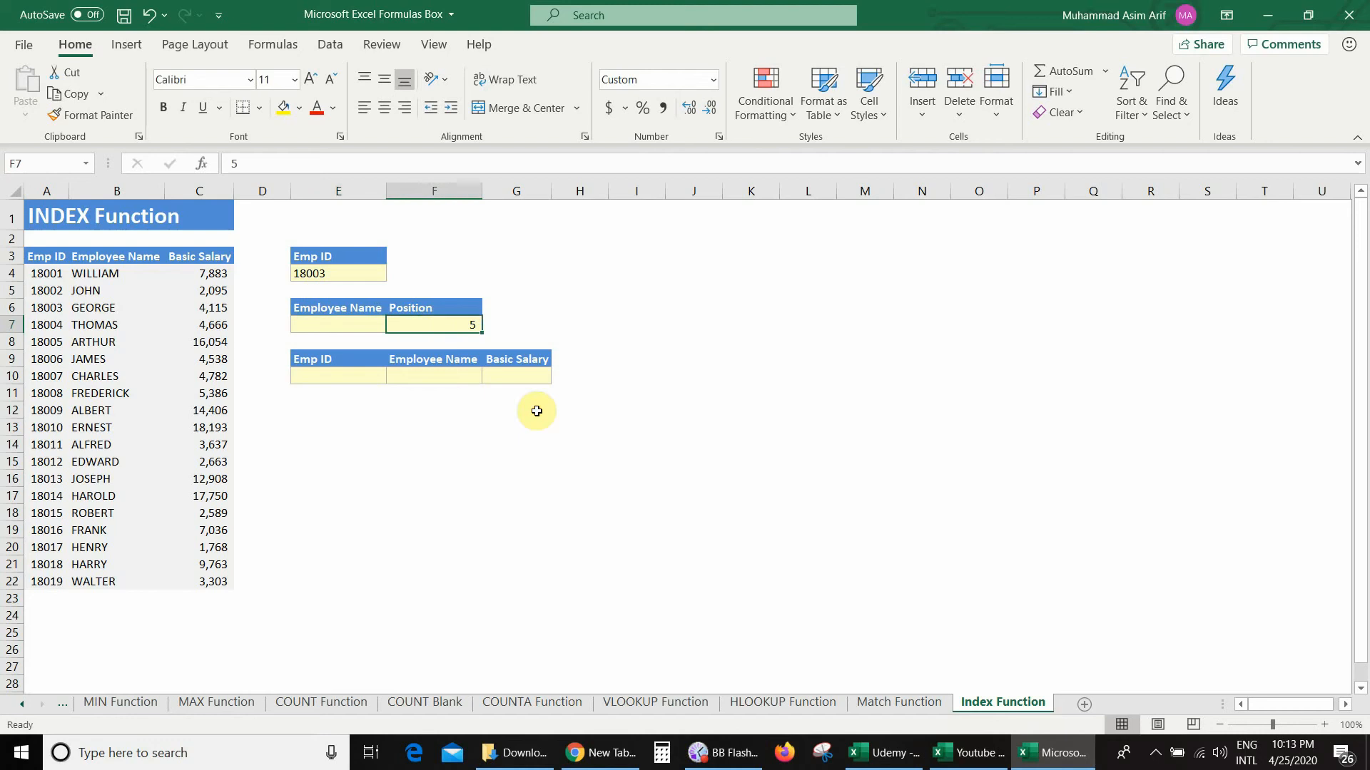
text(7)
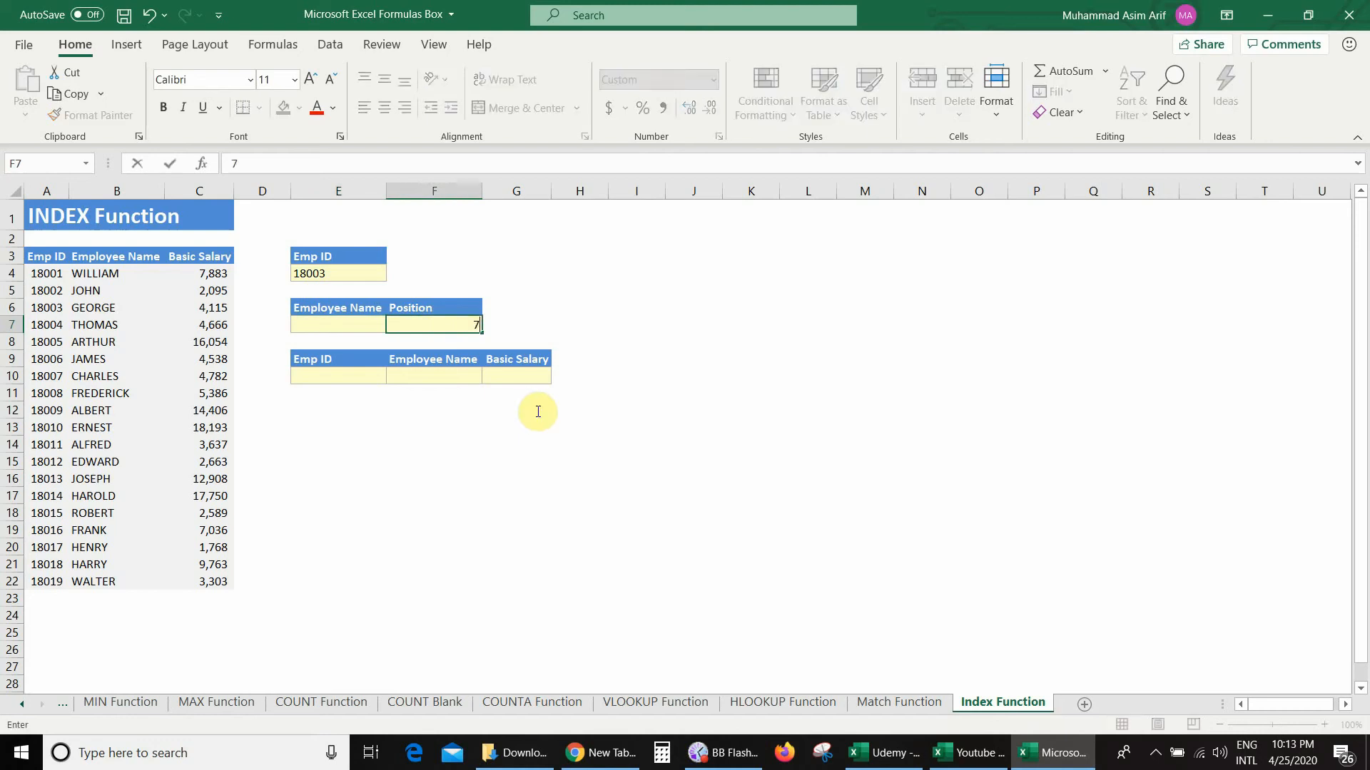
key(Return)
Step: Enter the formula =INDEX(A4:C22,F7,2) in cell E7 and compare its result with the matching row of the table
click(347, 321)
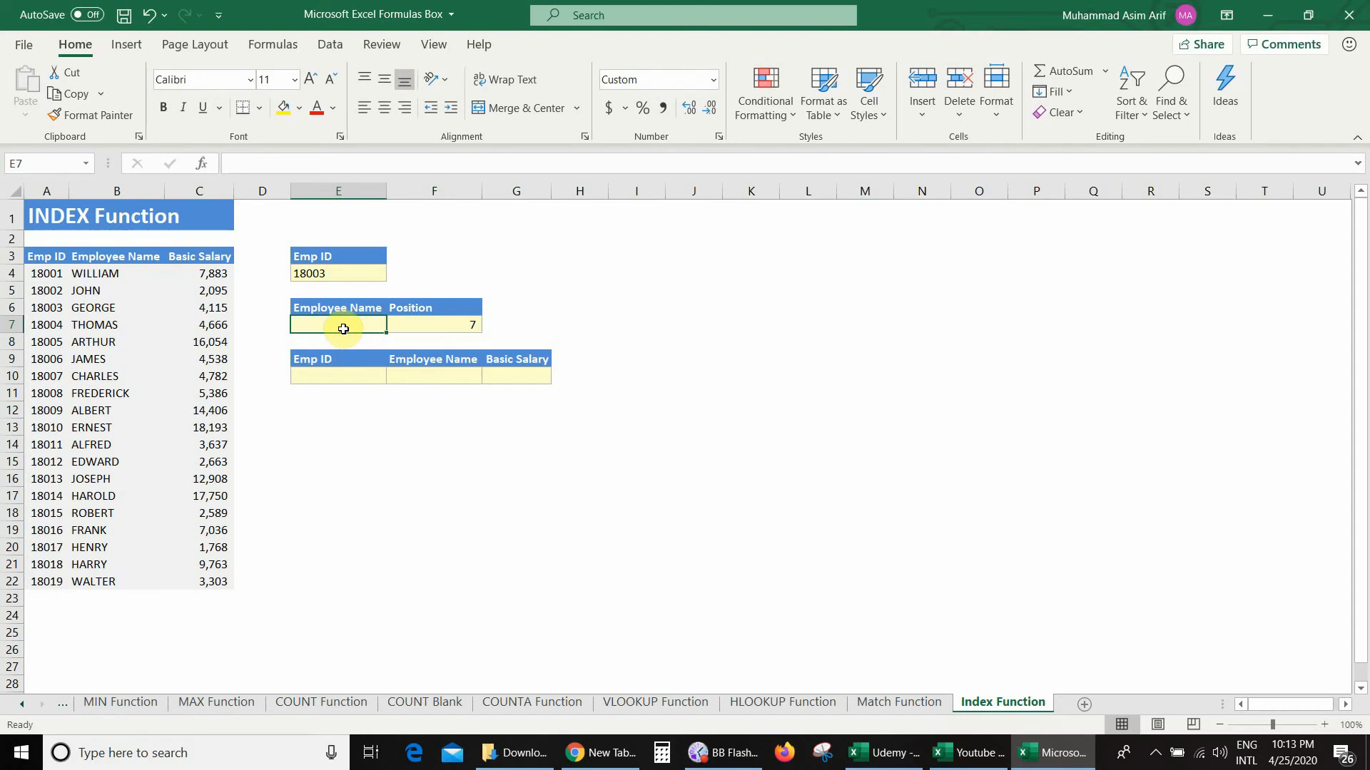
text(=ind)
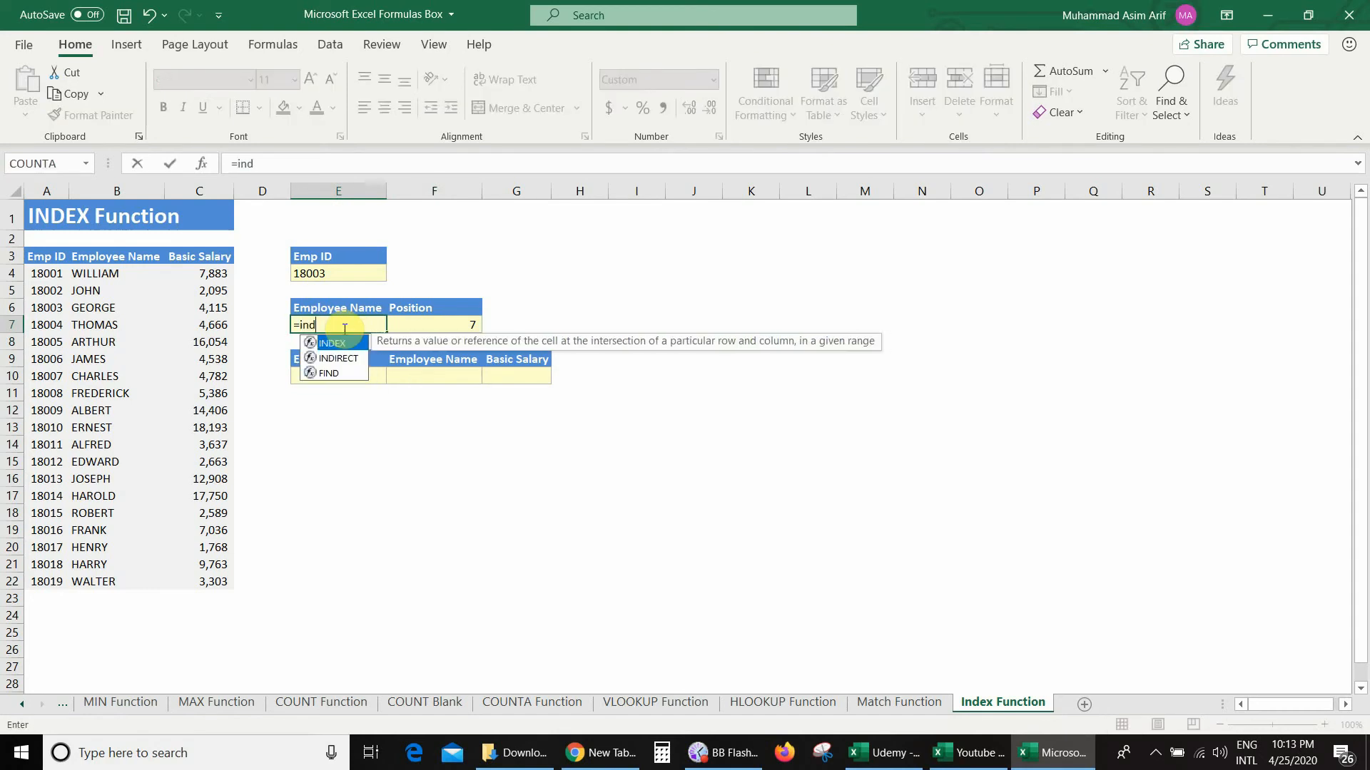
text(ex()
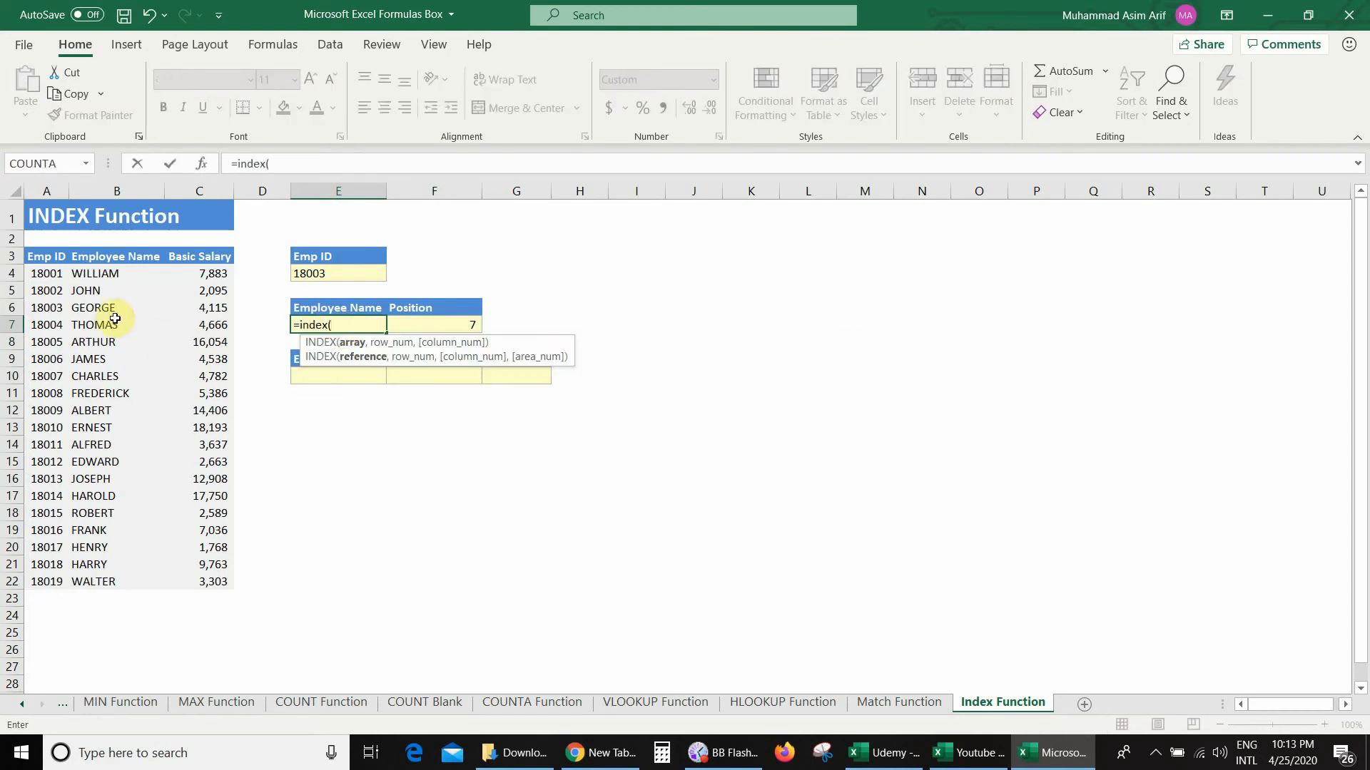
click(37, 271)
drag(40, 271, 208, 579)
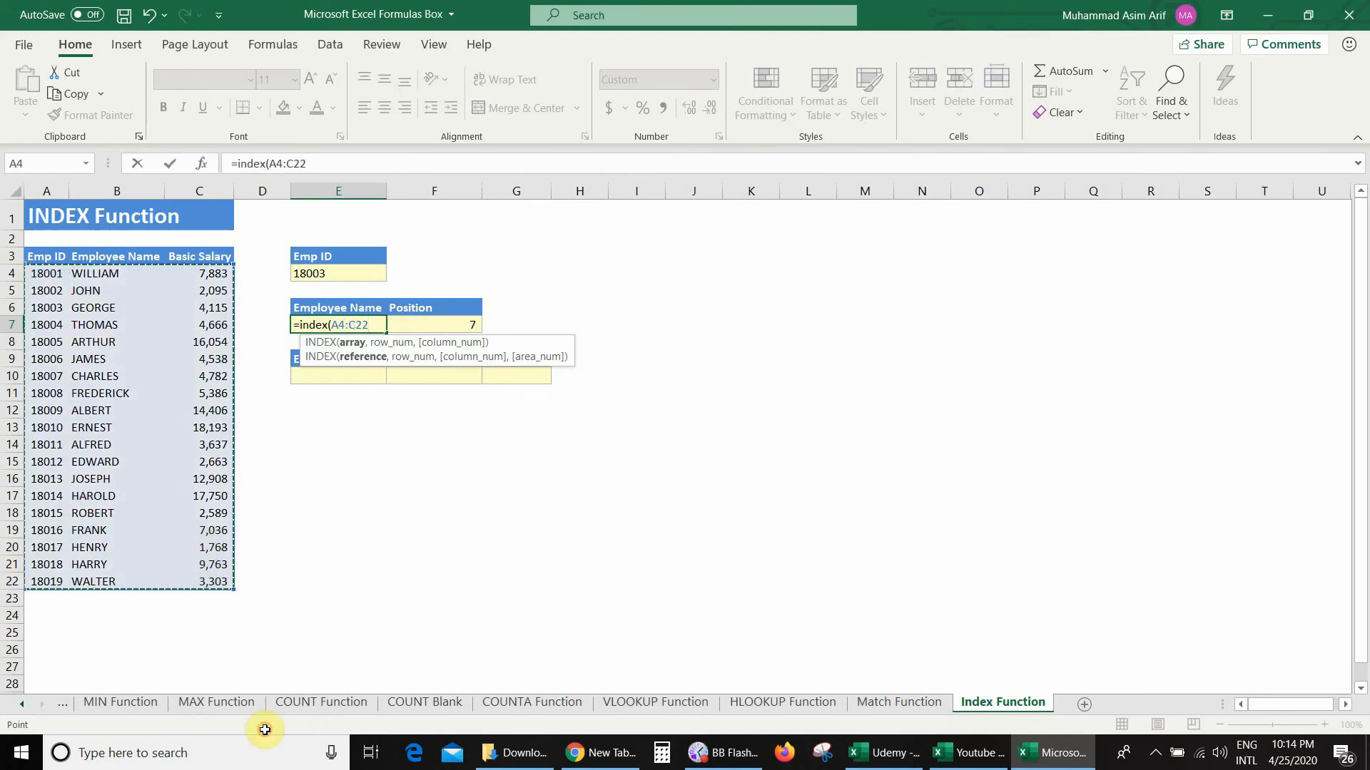
text(,)
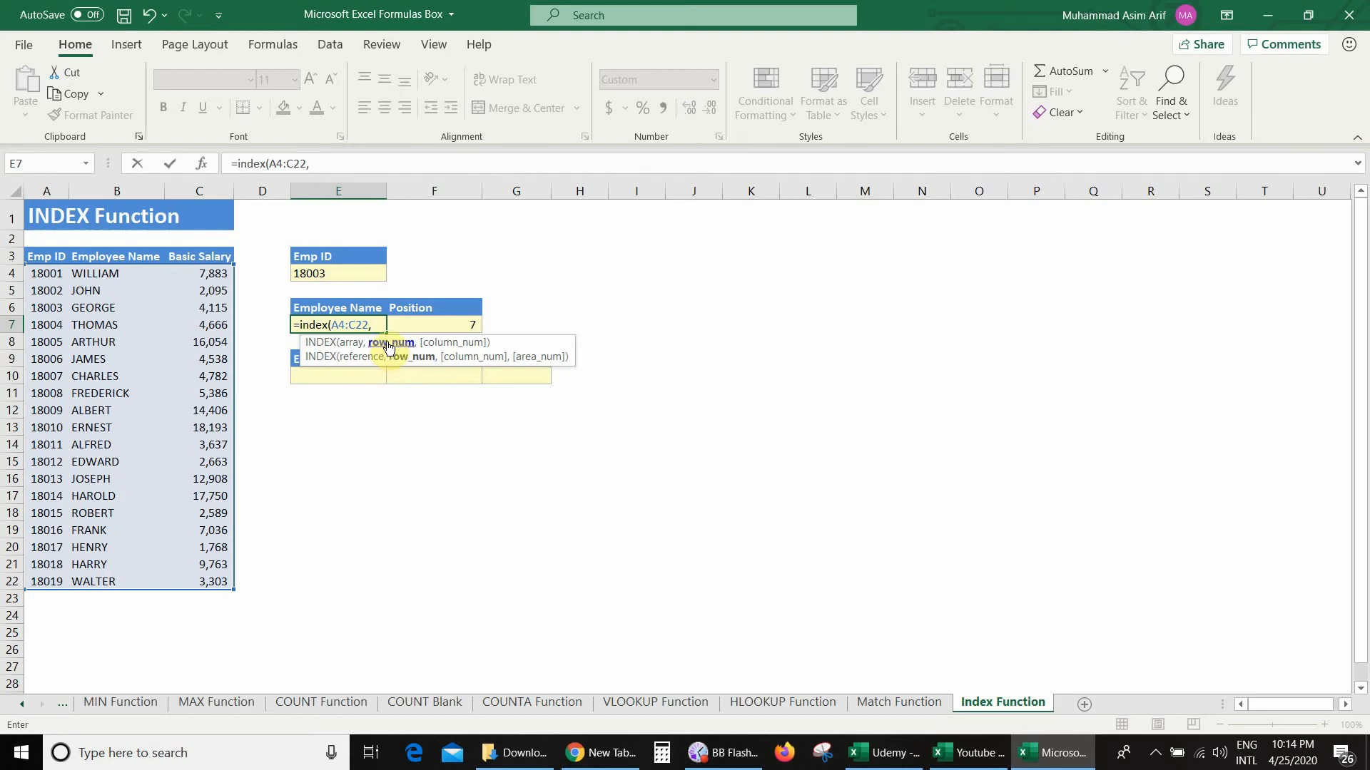
click(418, 323)
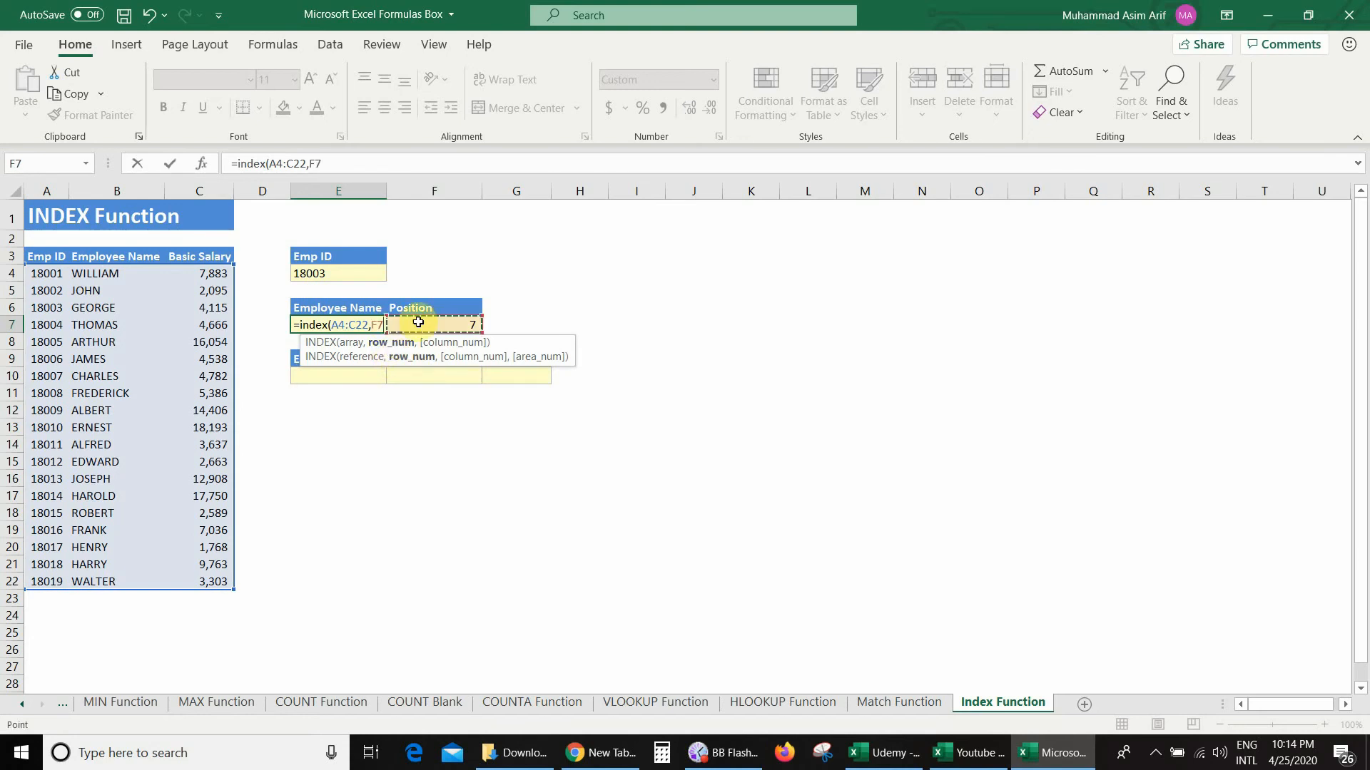
text(,2)
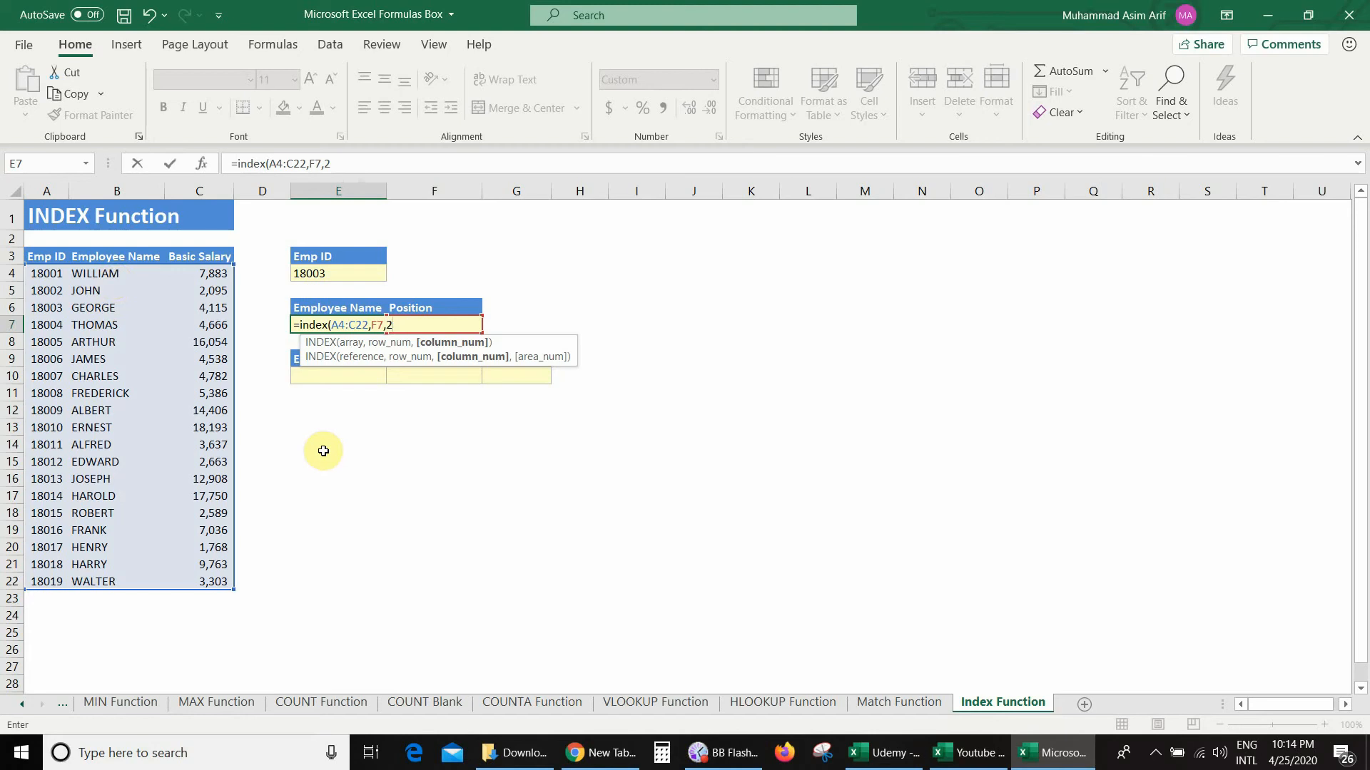
text())
key(ctrl+Return)
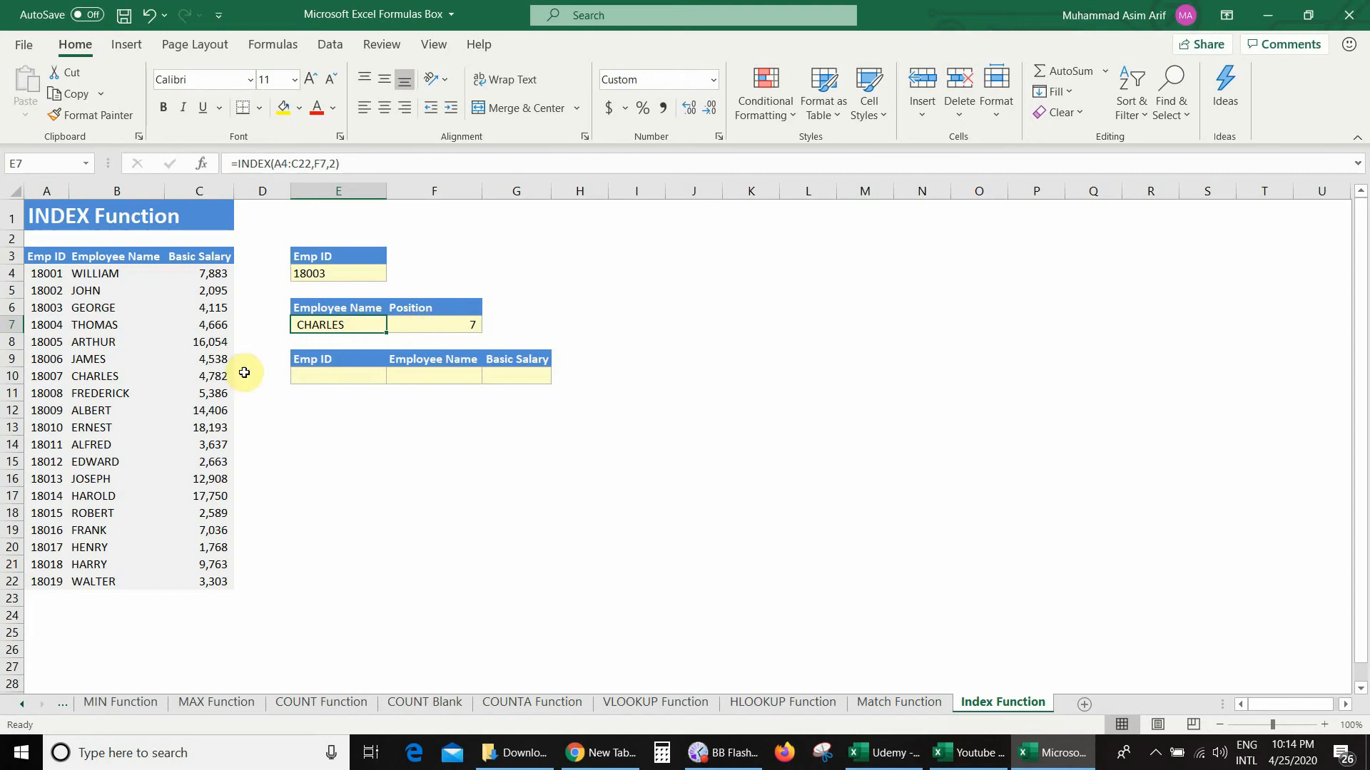
click(54, 376)
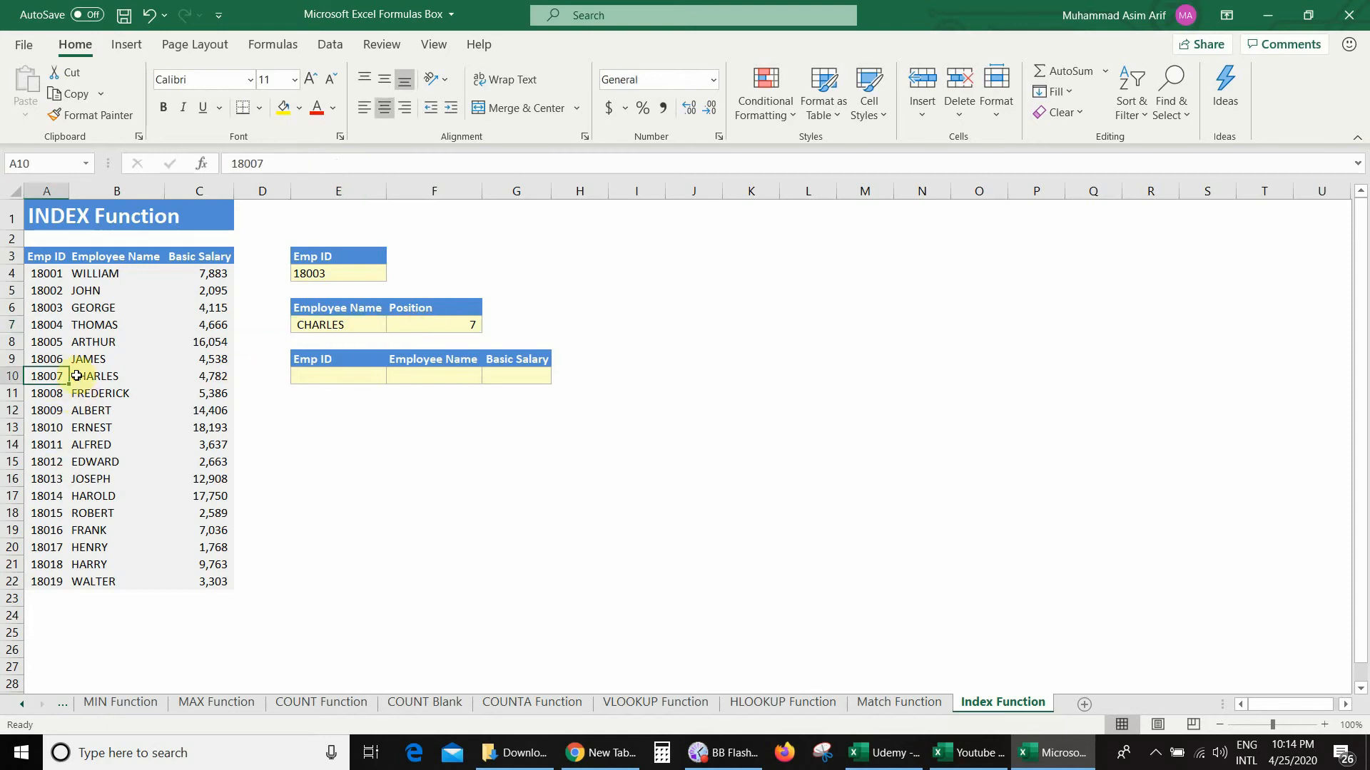
key(Right)
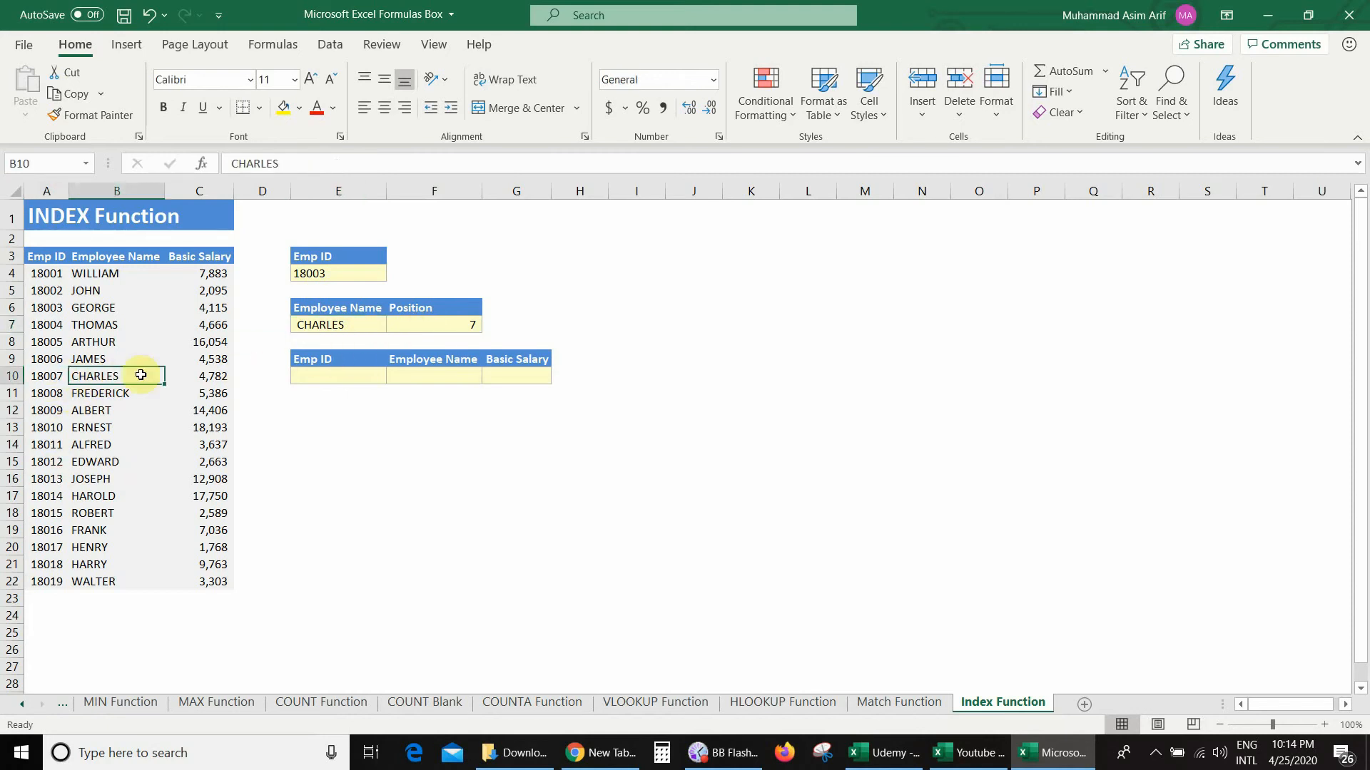
Step: Set the Position value in cell F7 to 10 and check the returned employee name against the table
click(428, 325)
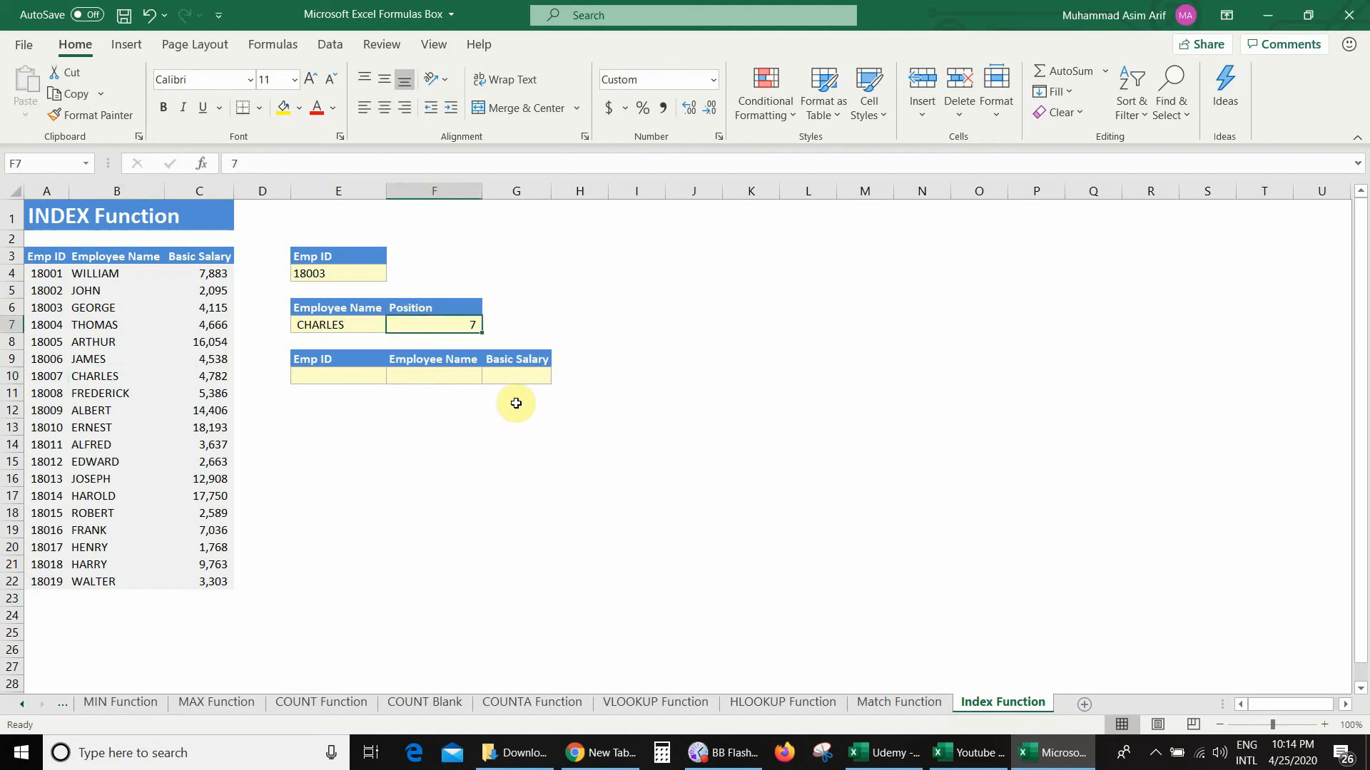
text(10)
key(Return)
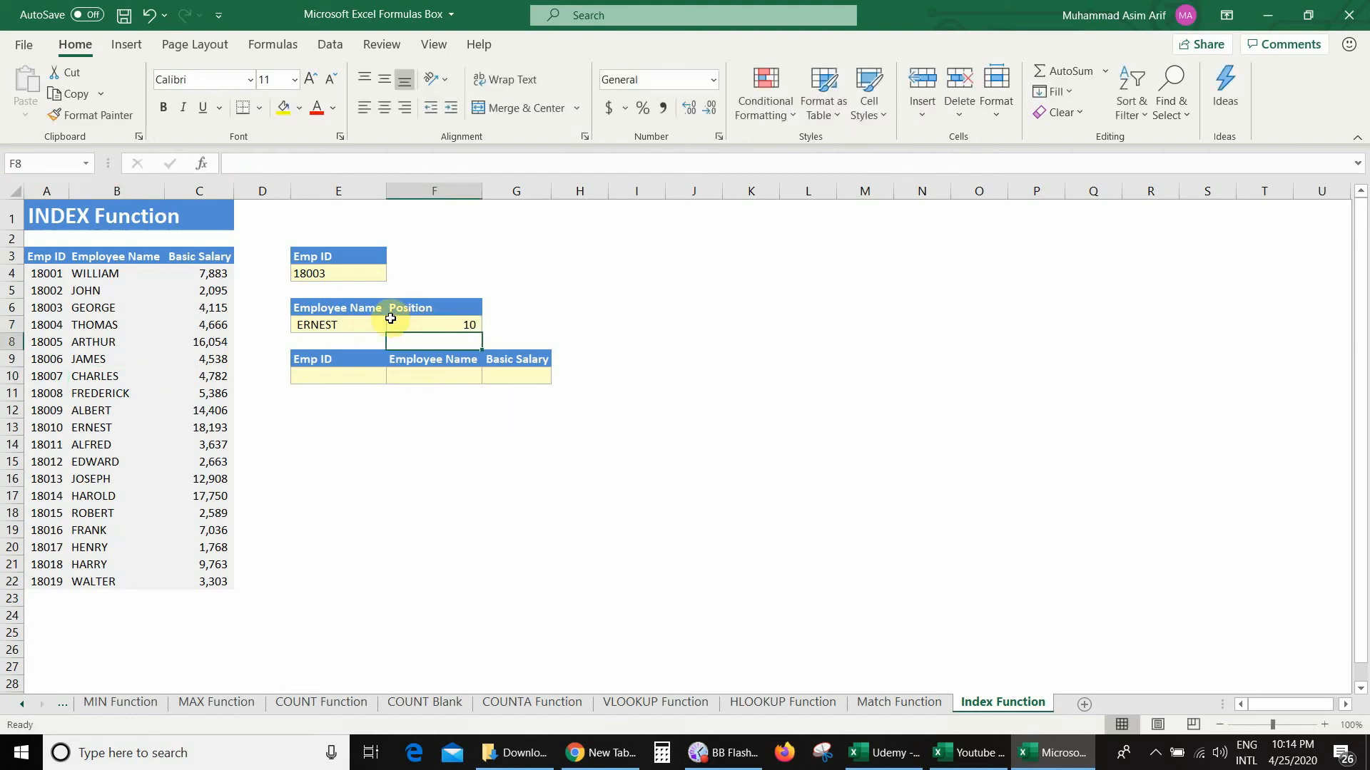
key(Up)
key(Left)
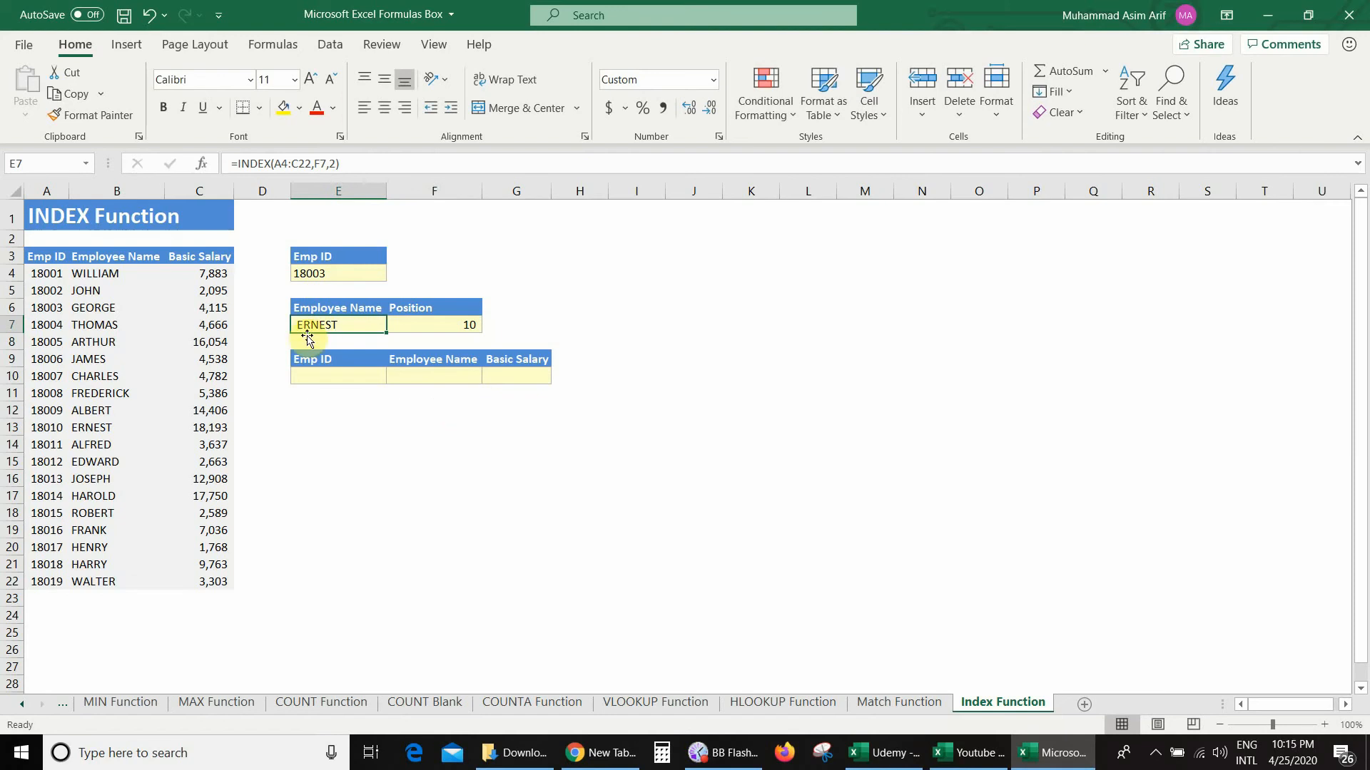
click(94, 428)
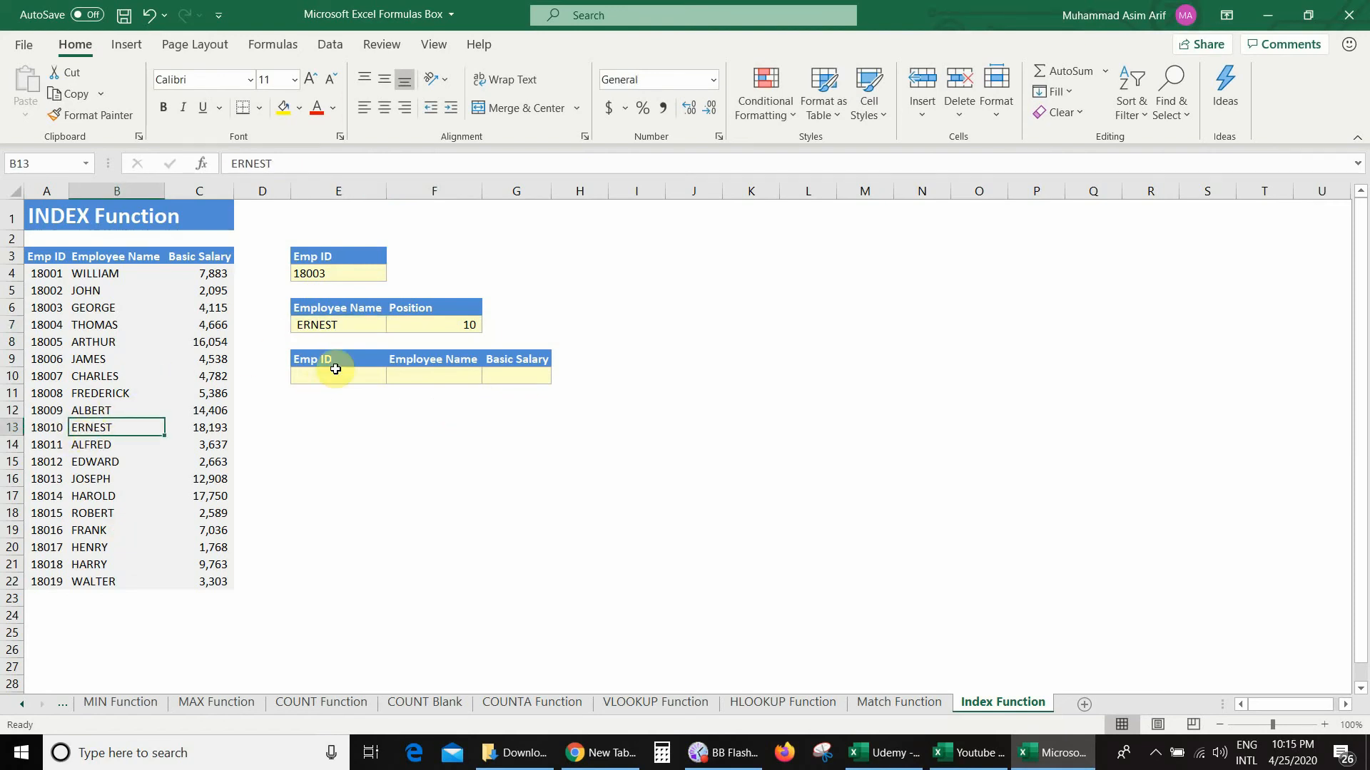
Step: Set the Position value in cell F7 to 15 and check the returned employee name against the table
click(446, 325)
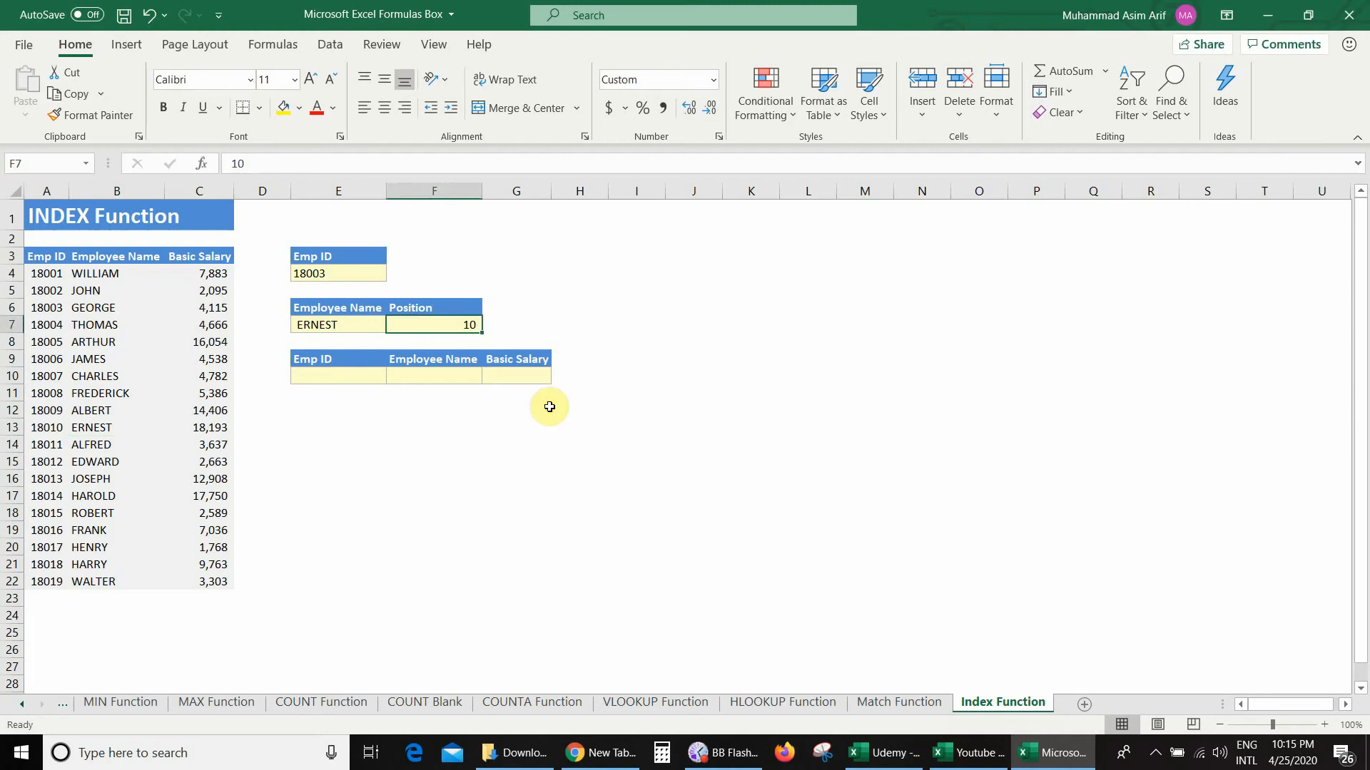
text(15)
key(Return)
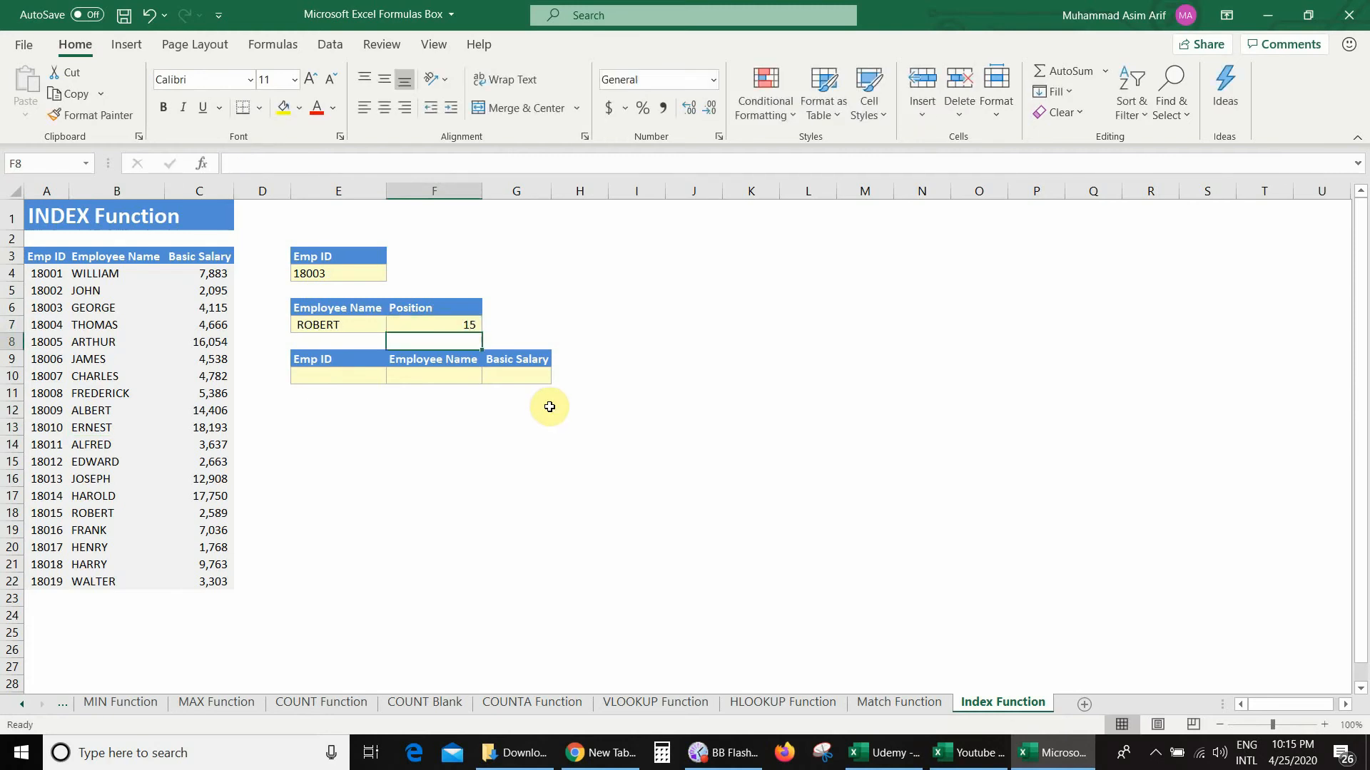
click(360, 326)
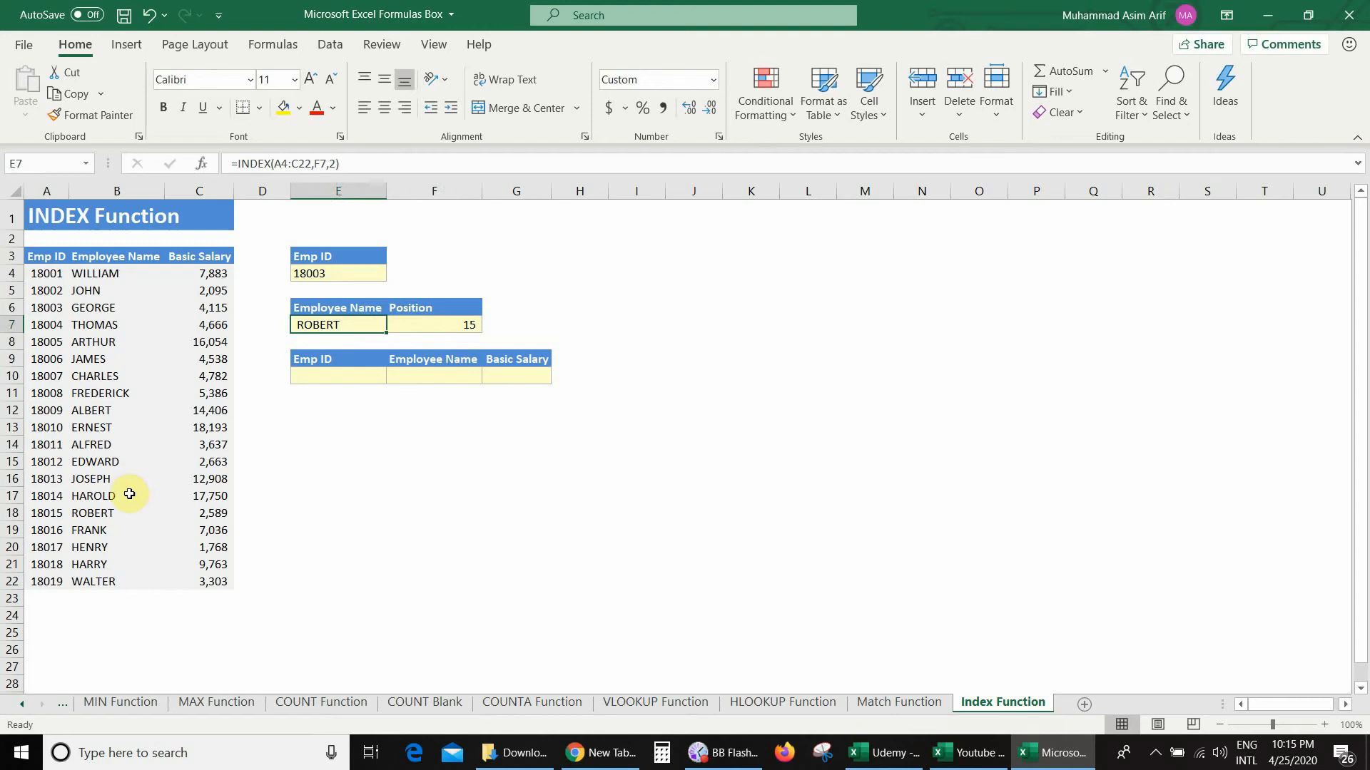
click(118, 514)
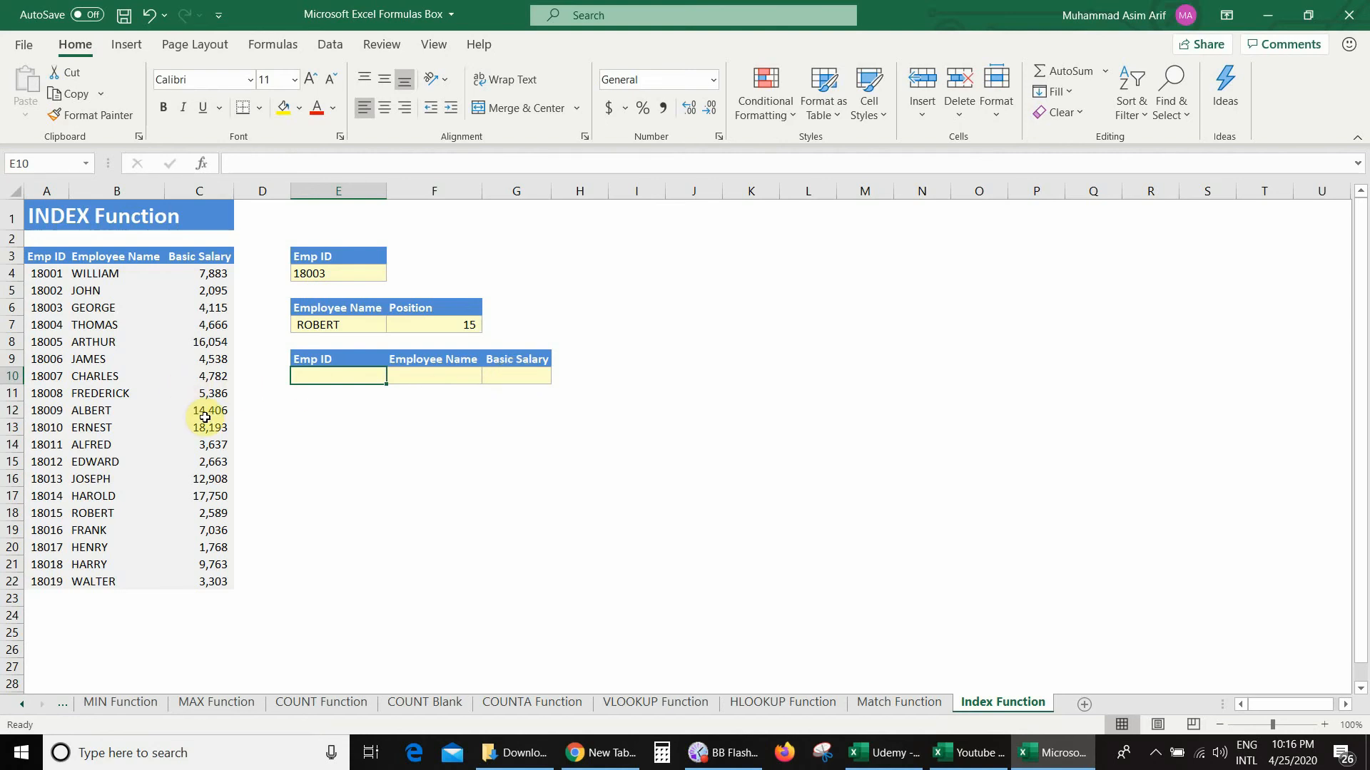
Step: Enter the formula =INDEX($A$4:$C$22,1,1) in cell E10 with an absolute table range, and compare its result with cell A4
text(=)
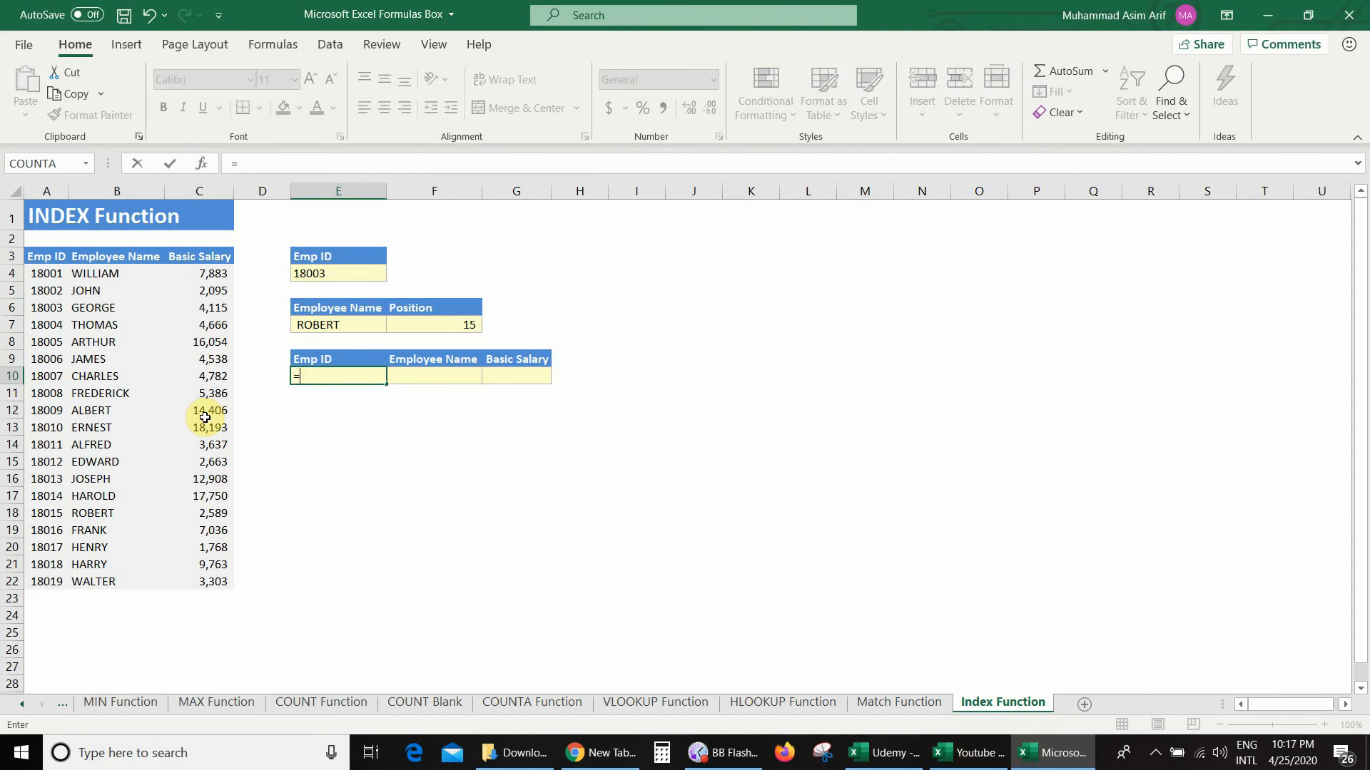
text(index()
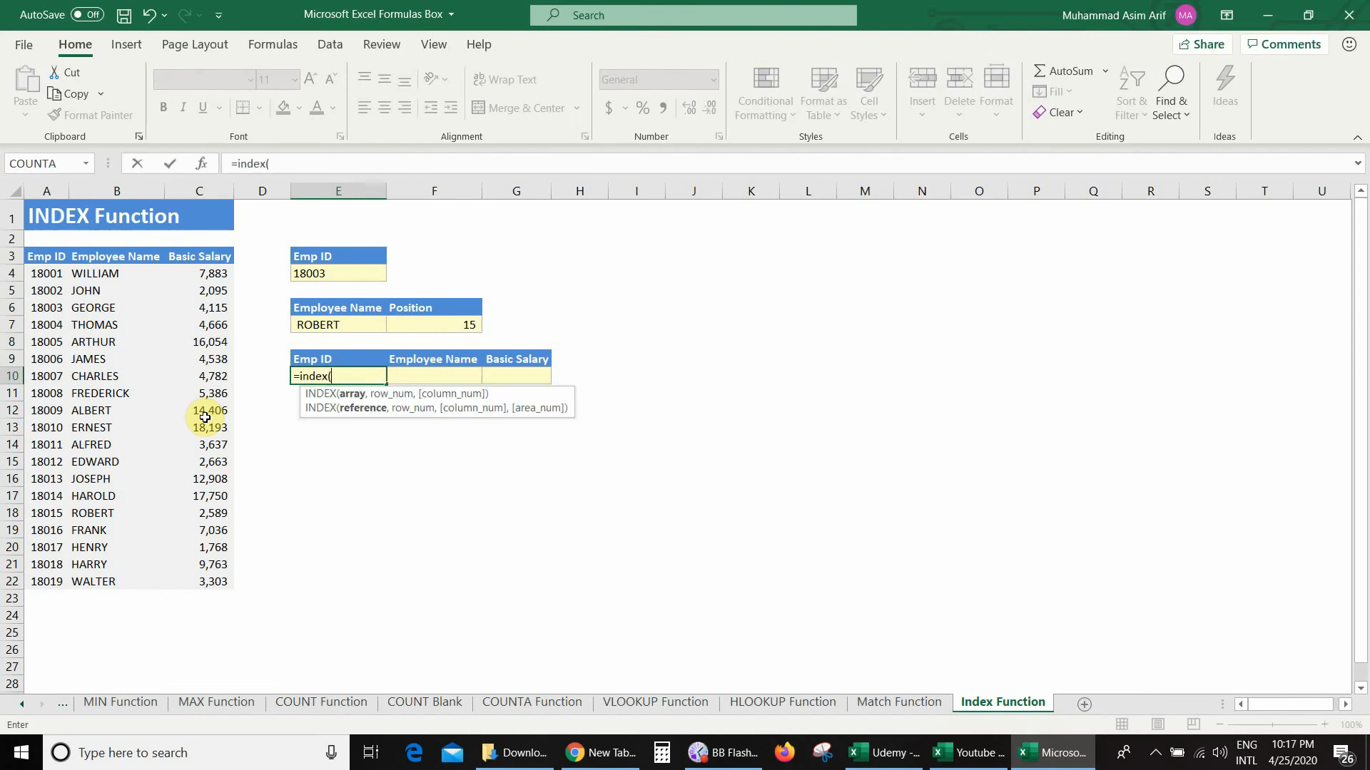
drag(46, 273, 228, 585)
drag(265, 732, 264, 735)
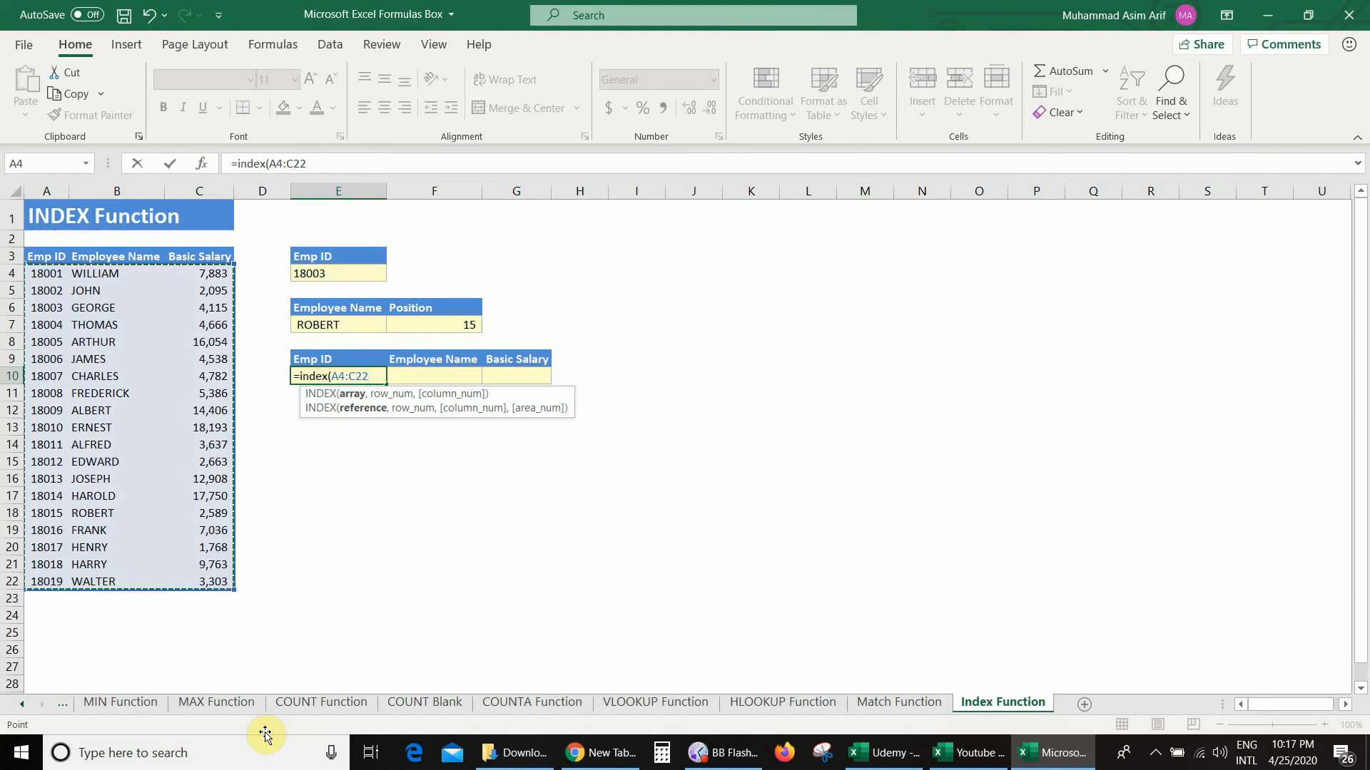
key(F4)
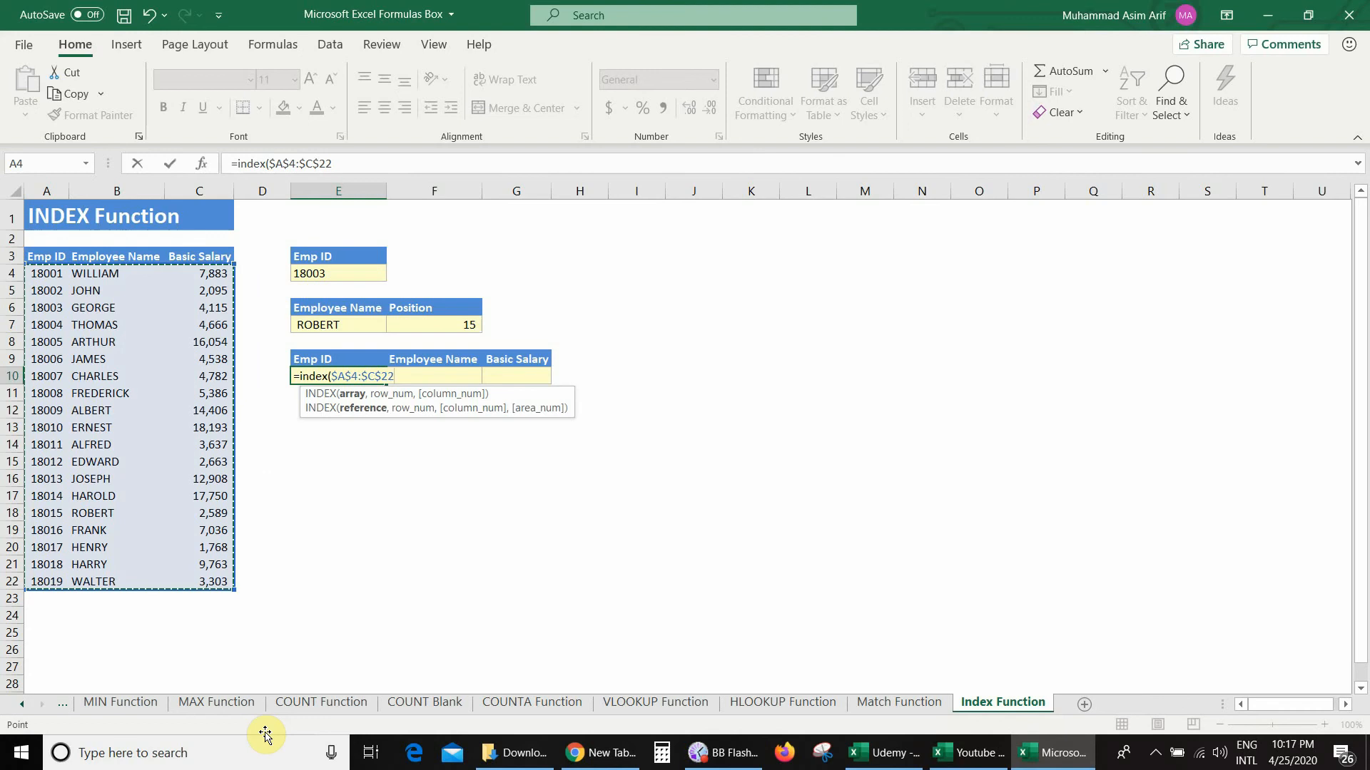
text(,1)
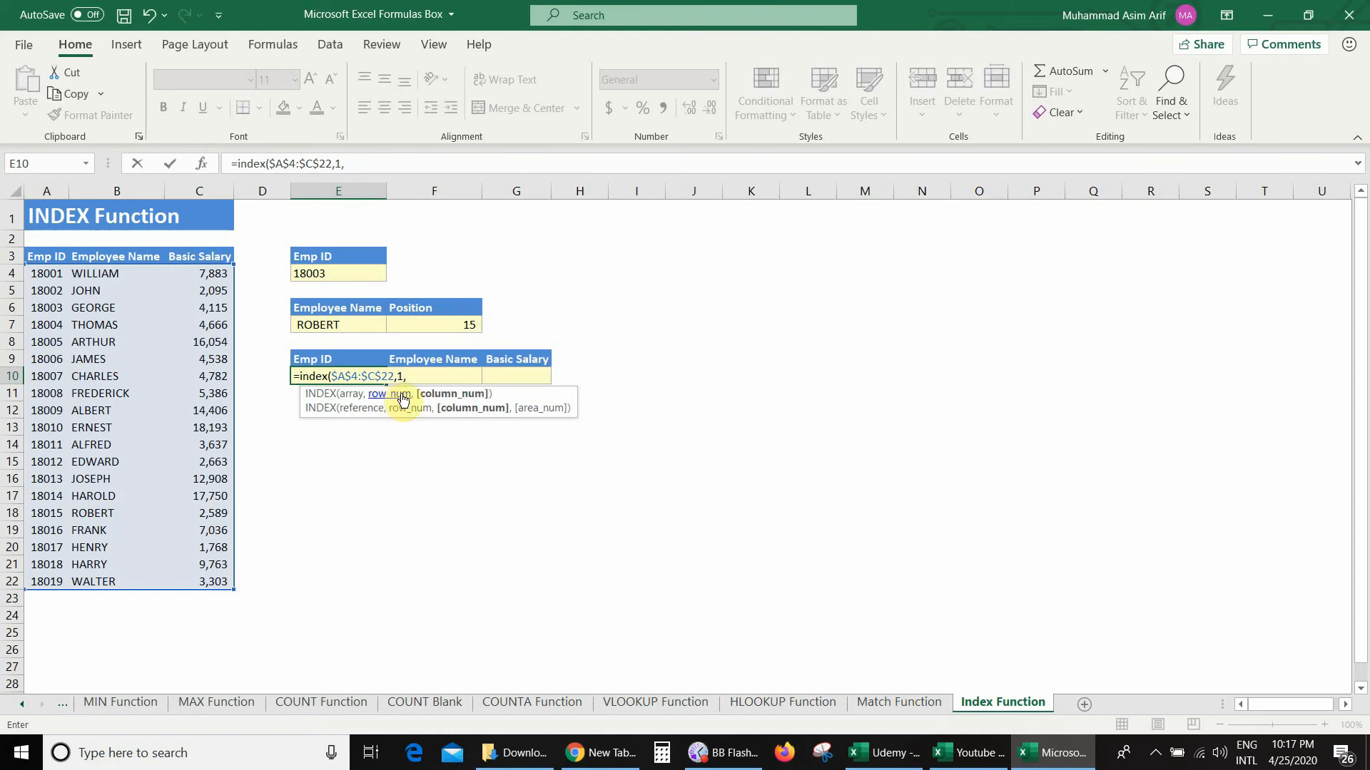
text(,)
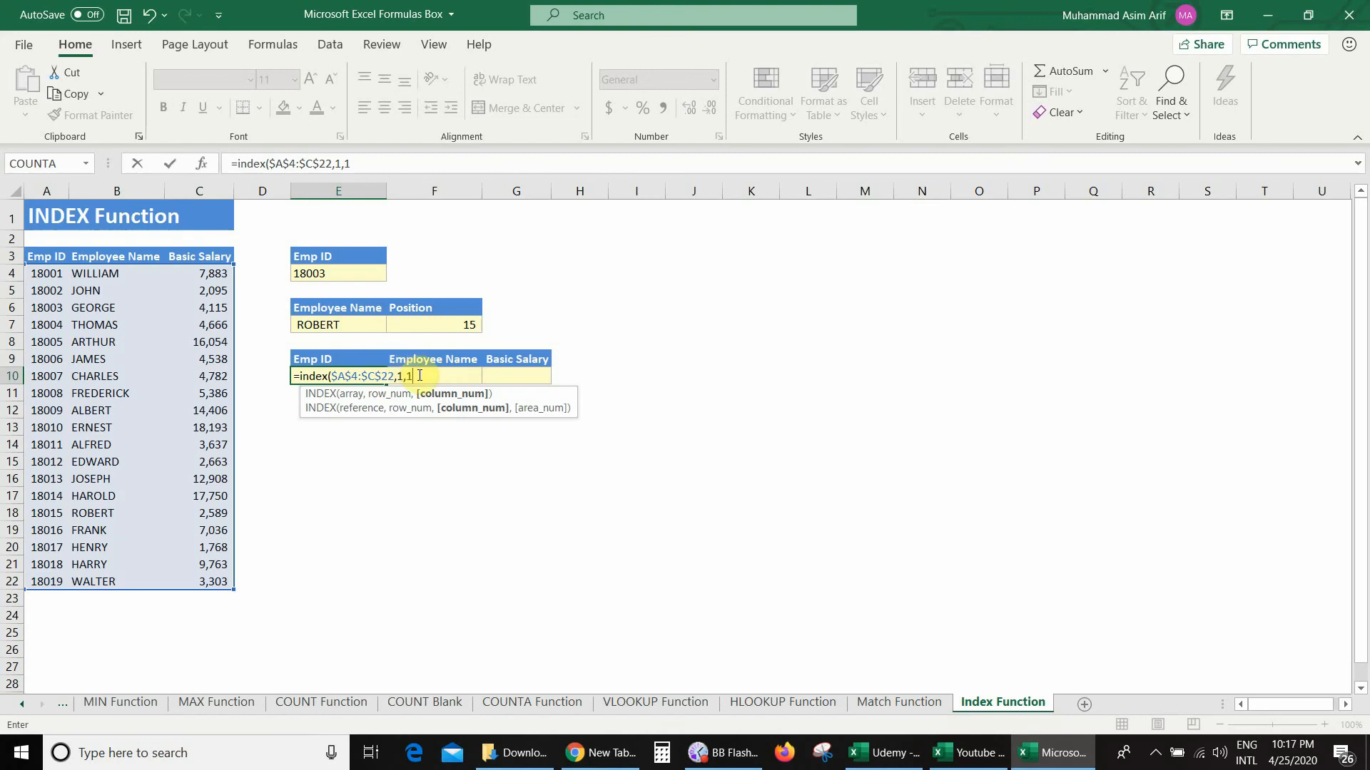
text(1))
key(Return)
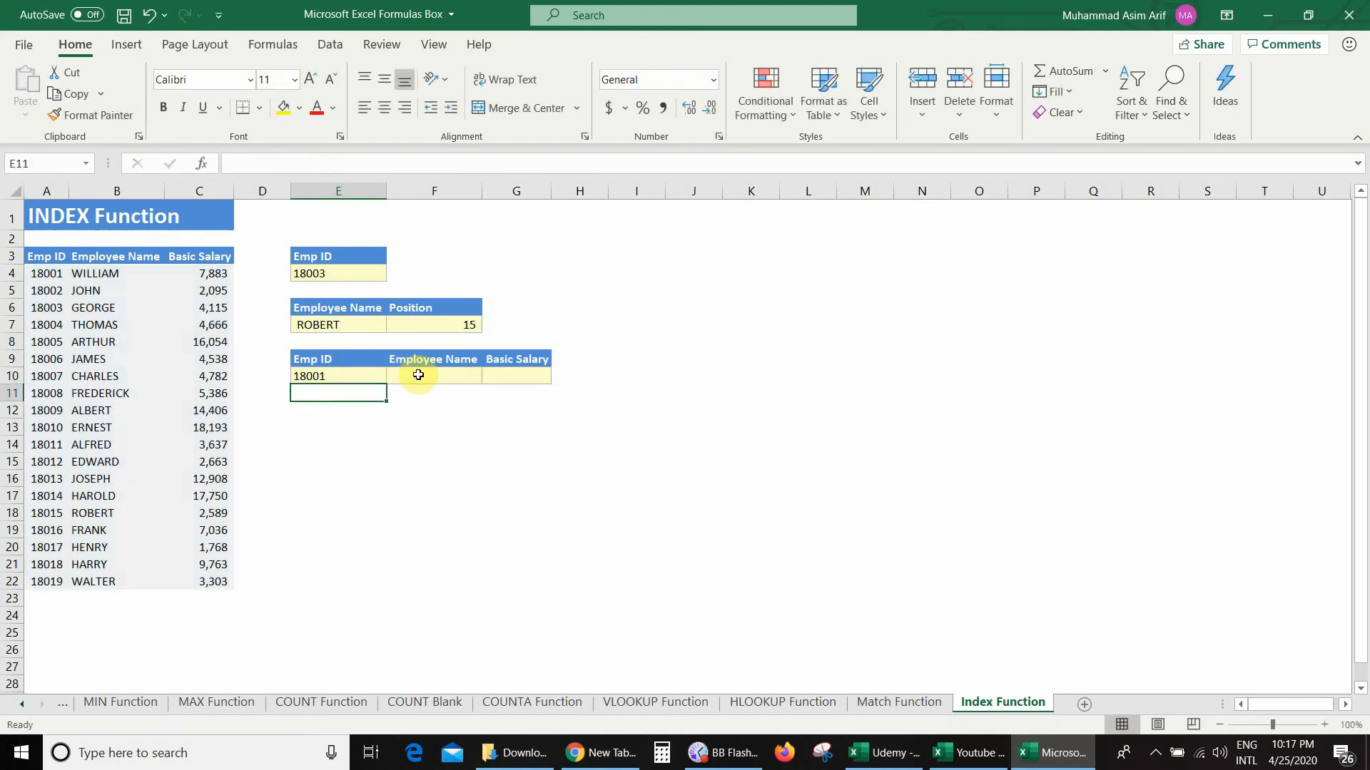
key(Up)
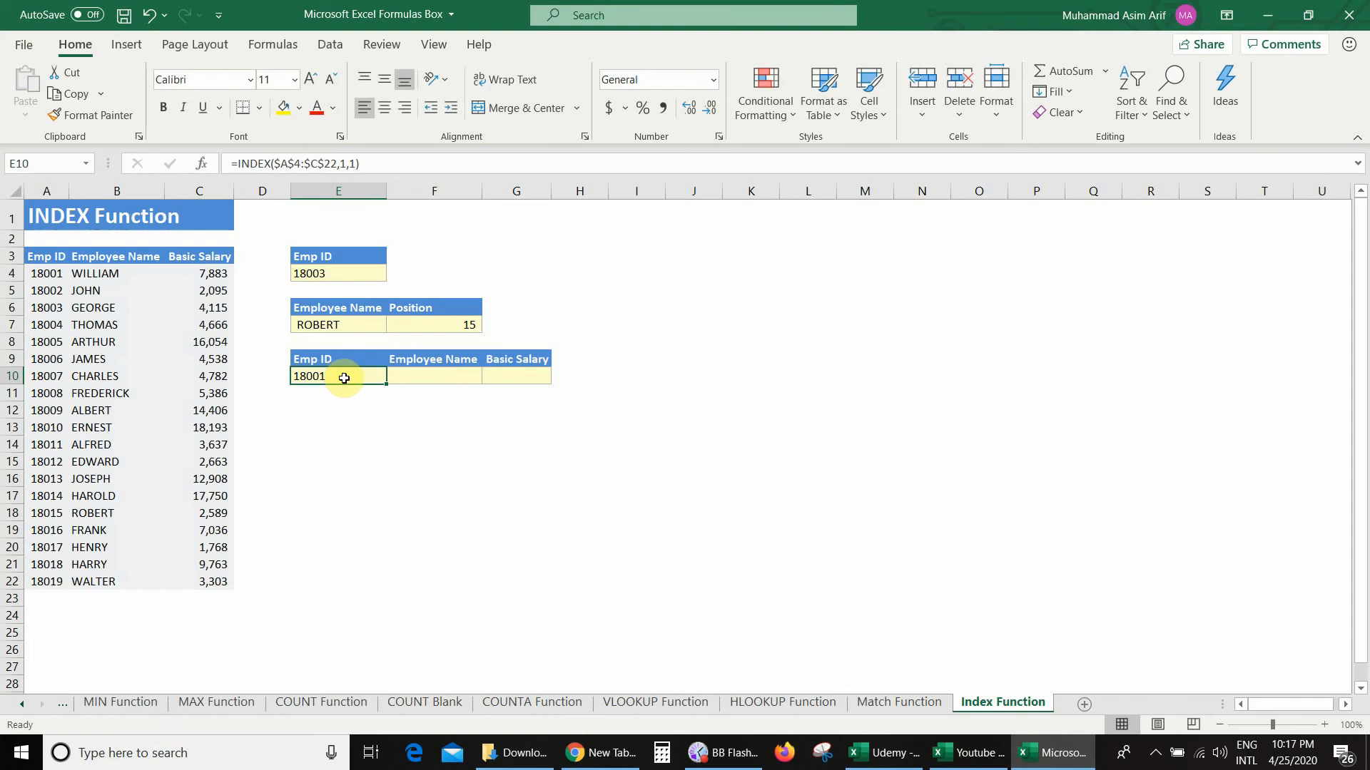
click(52, 274)
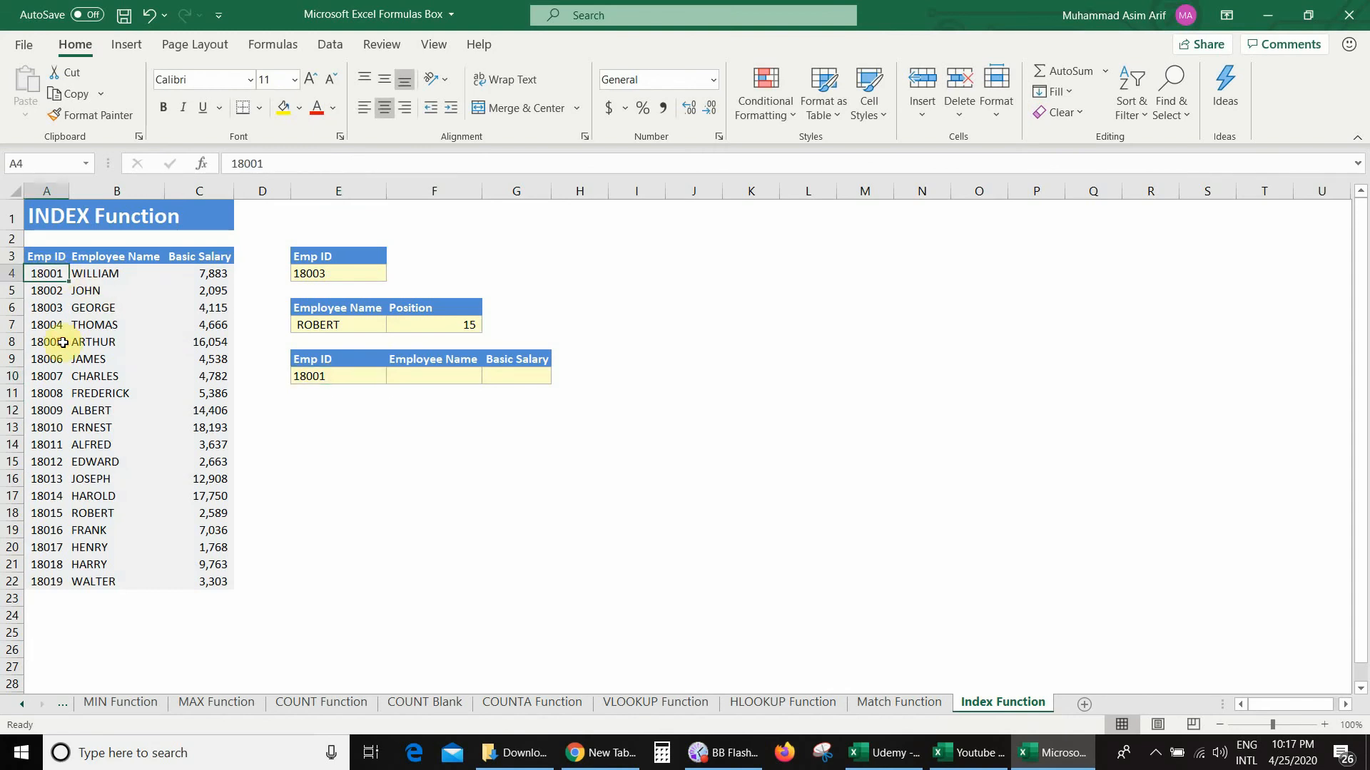
Step: Copy the INDEX formula from cell E10 into cell F10 under the Employee Name header
click(428, 375)
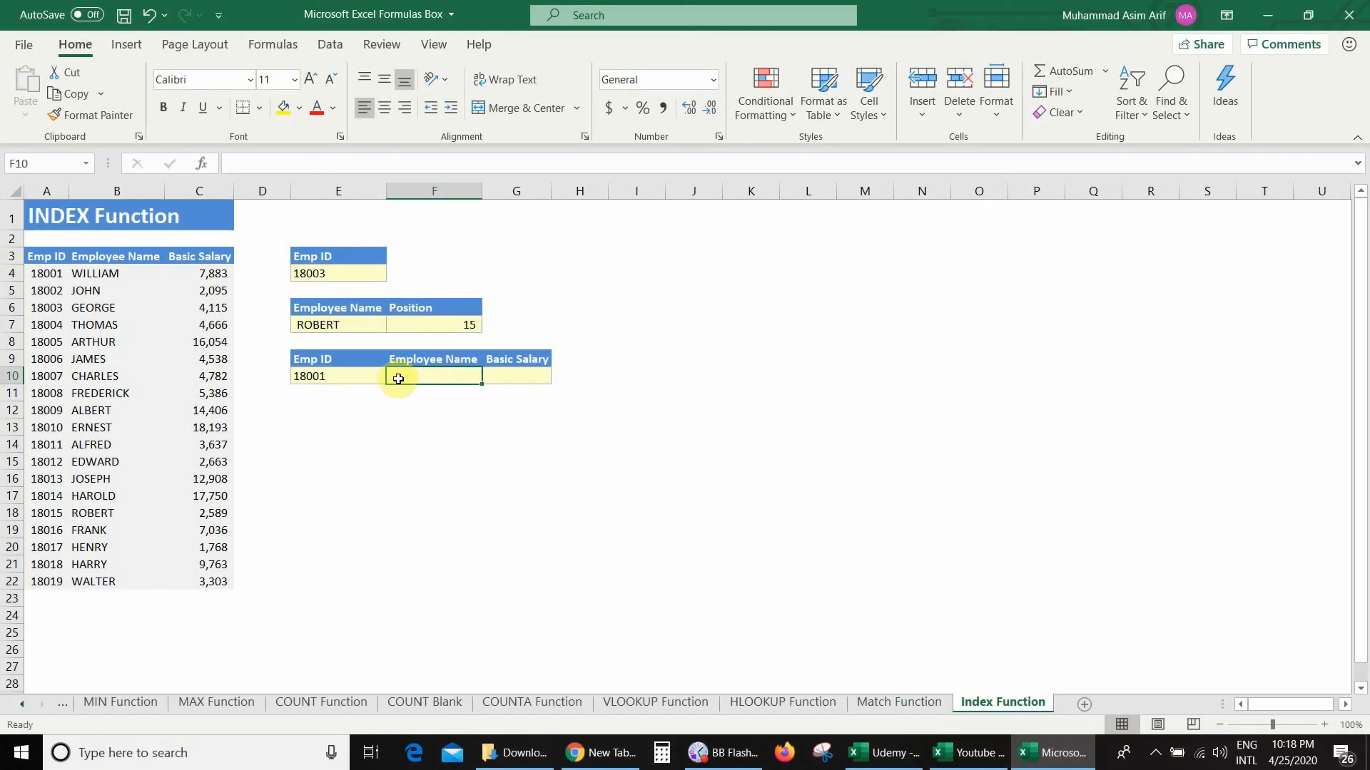
click(363, 376)
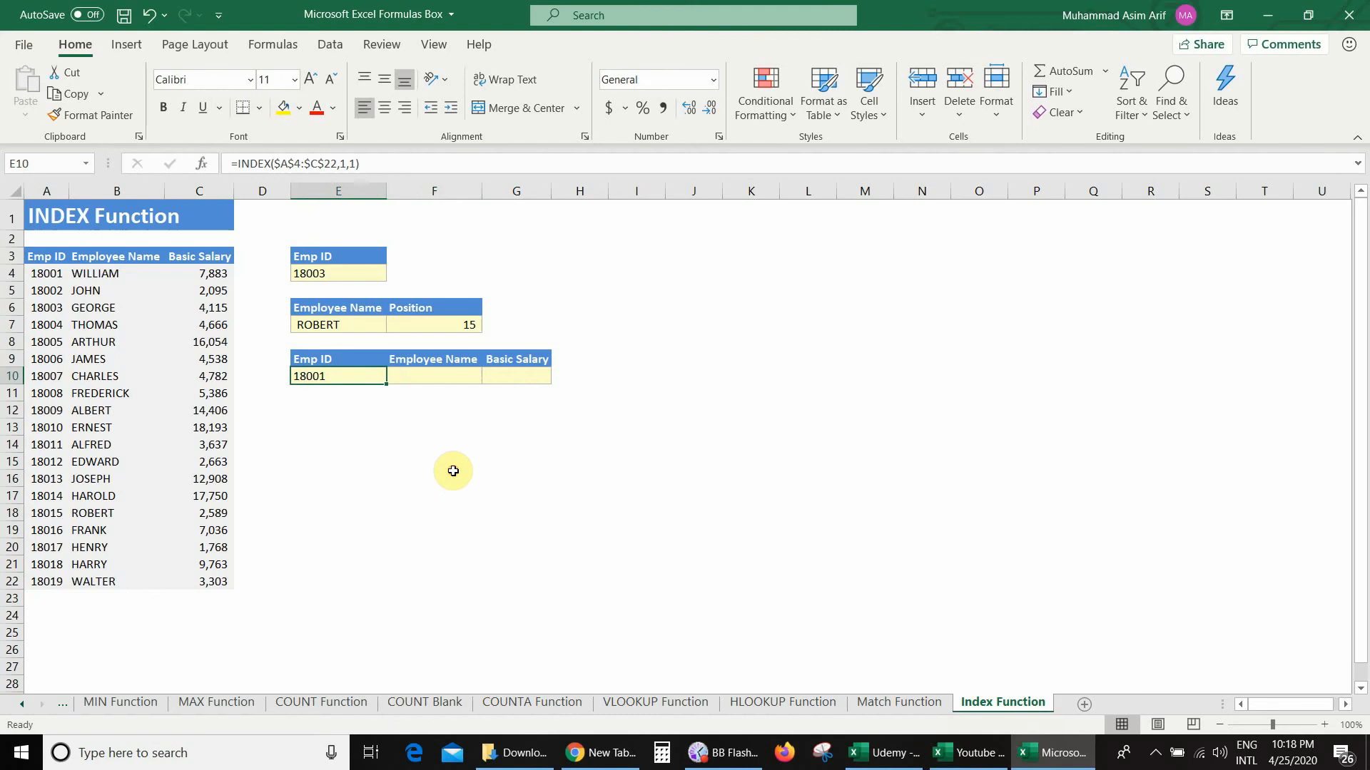
key(ctrl+c)
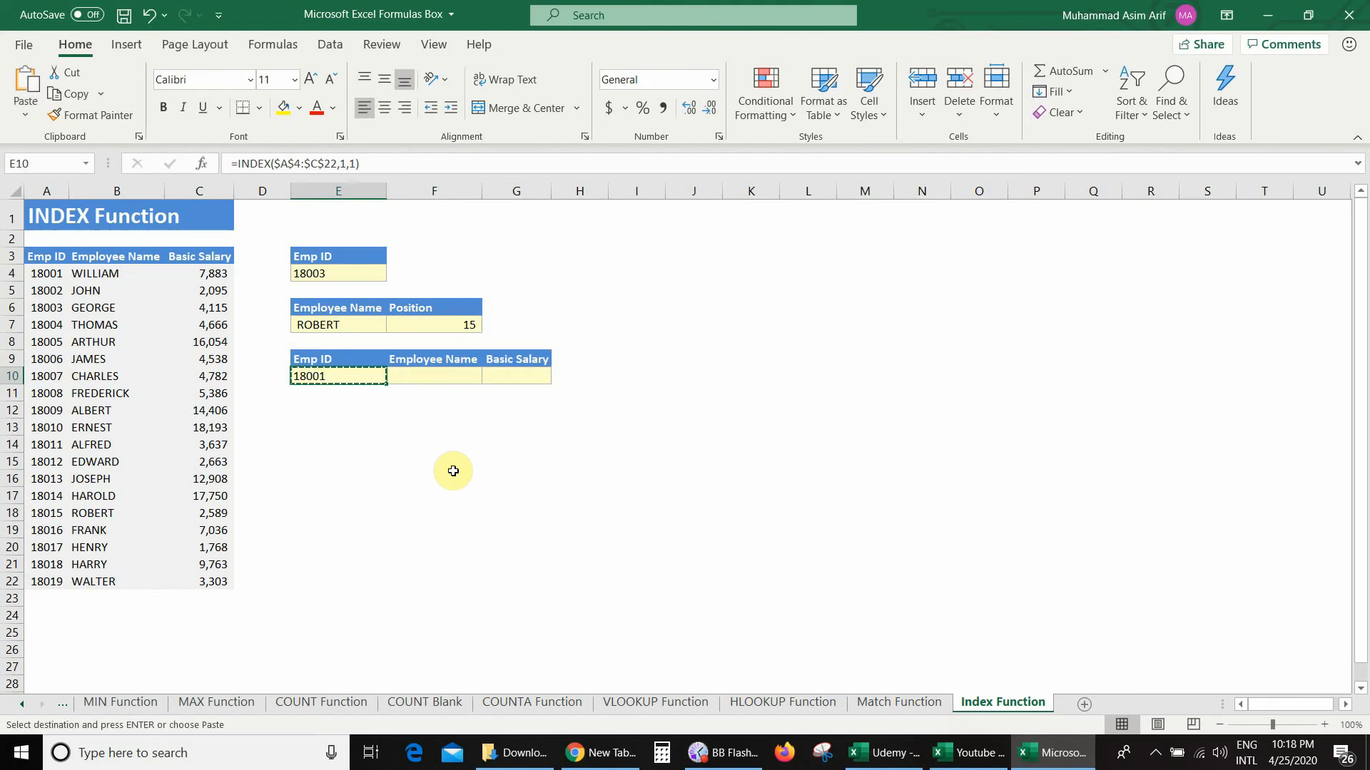
key(Right)
key(ctrl+v)
key(Escape)
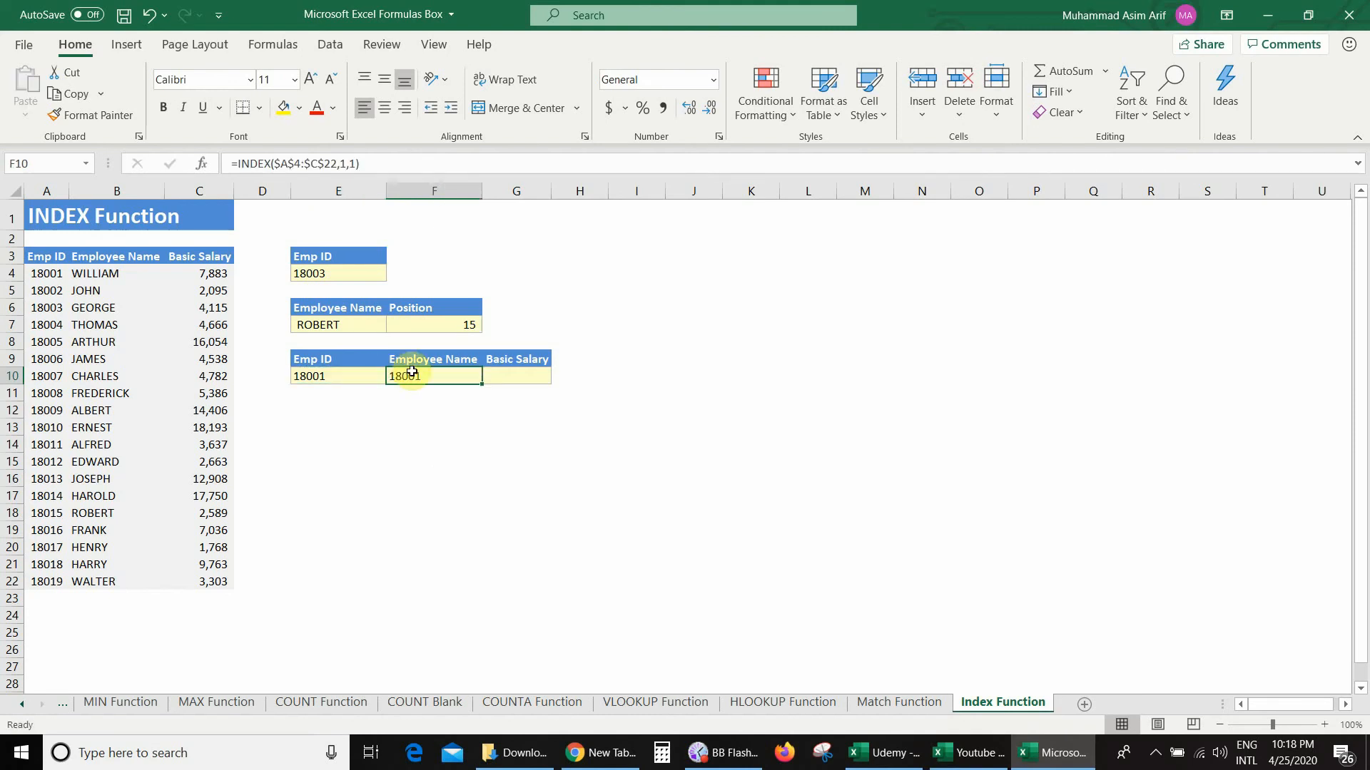
Step: Change the column number argument of the INDEX formula in F10 to 2
double_click(415, 373)
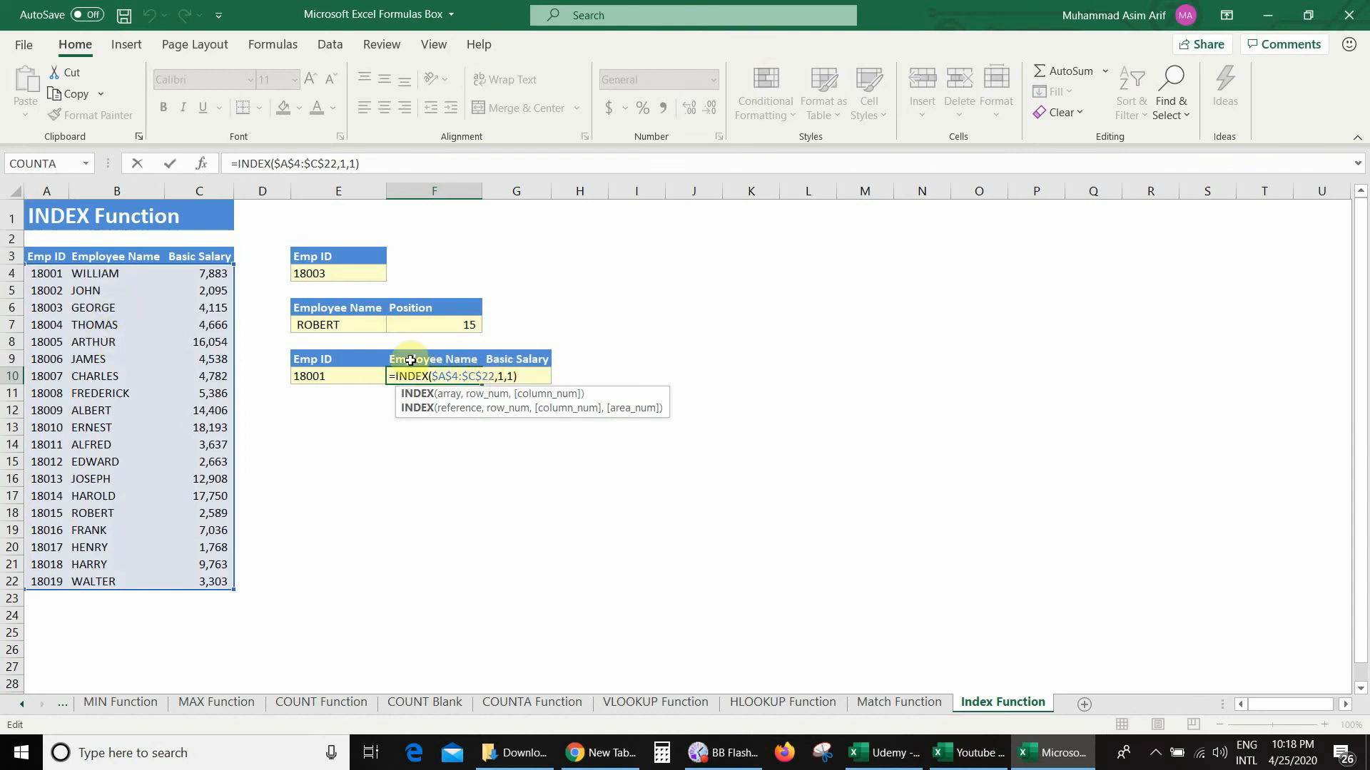
click(507, 376)
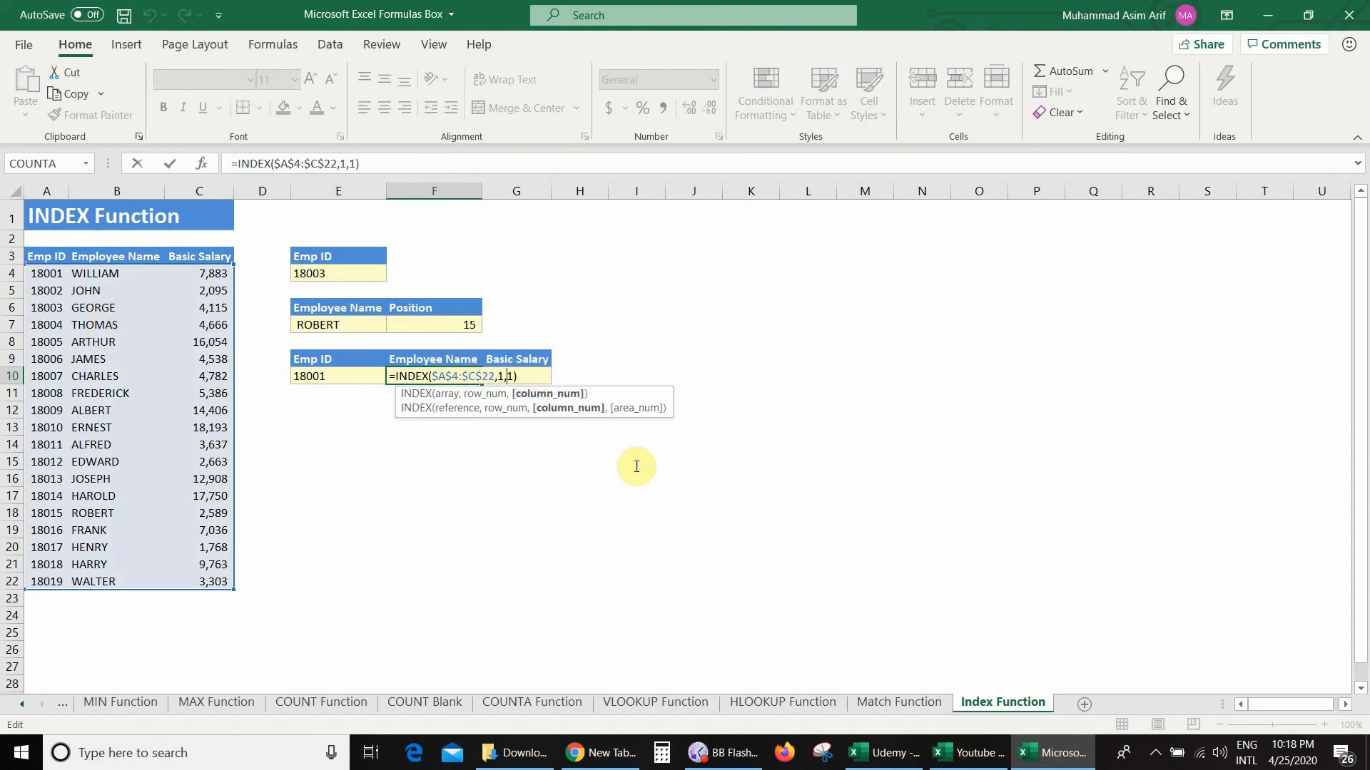
key(shift+Right)
text(2)
key(Return)
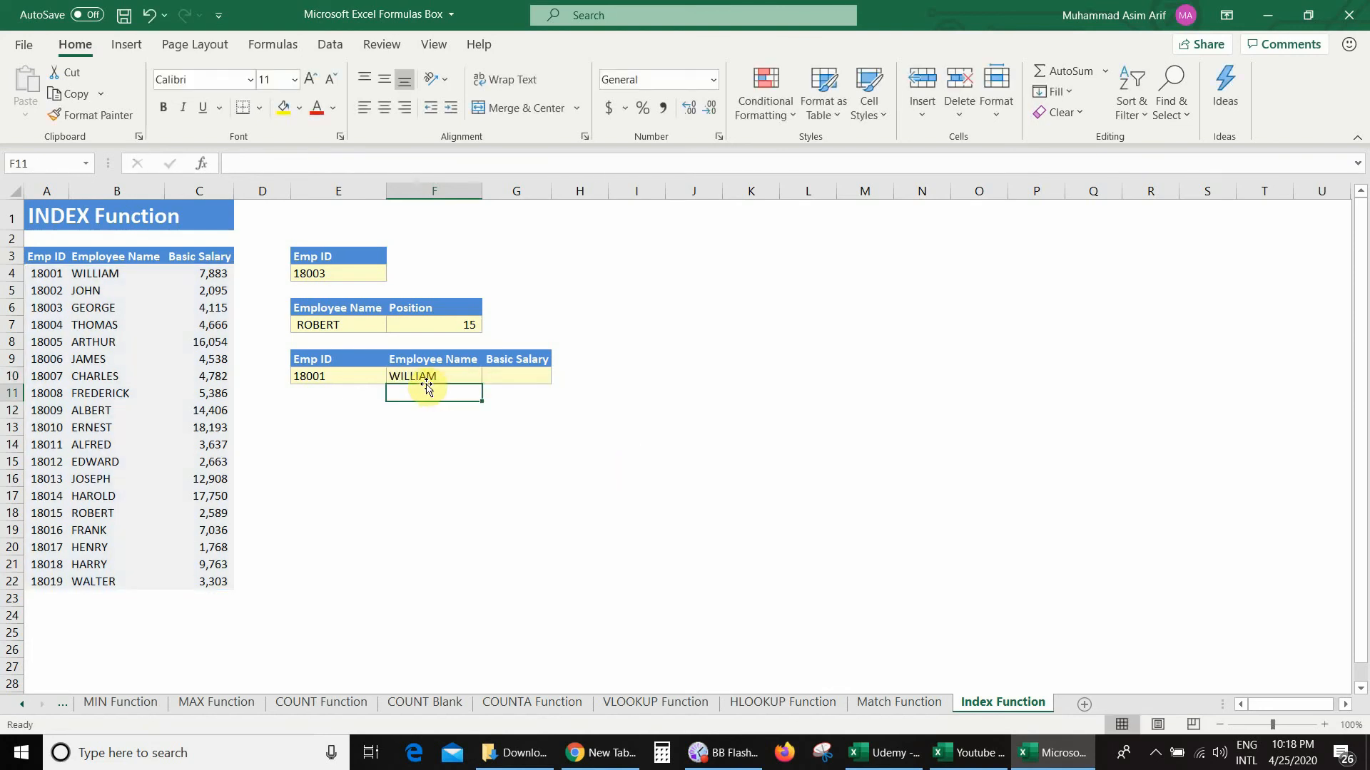
click(421, 376)
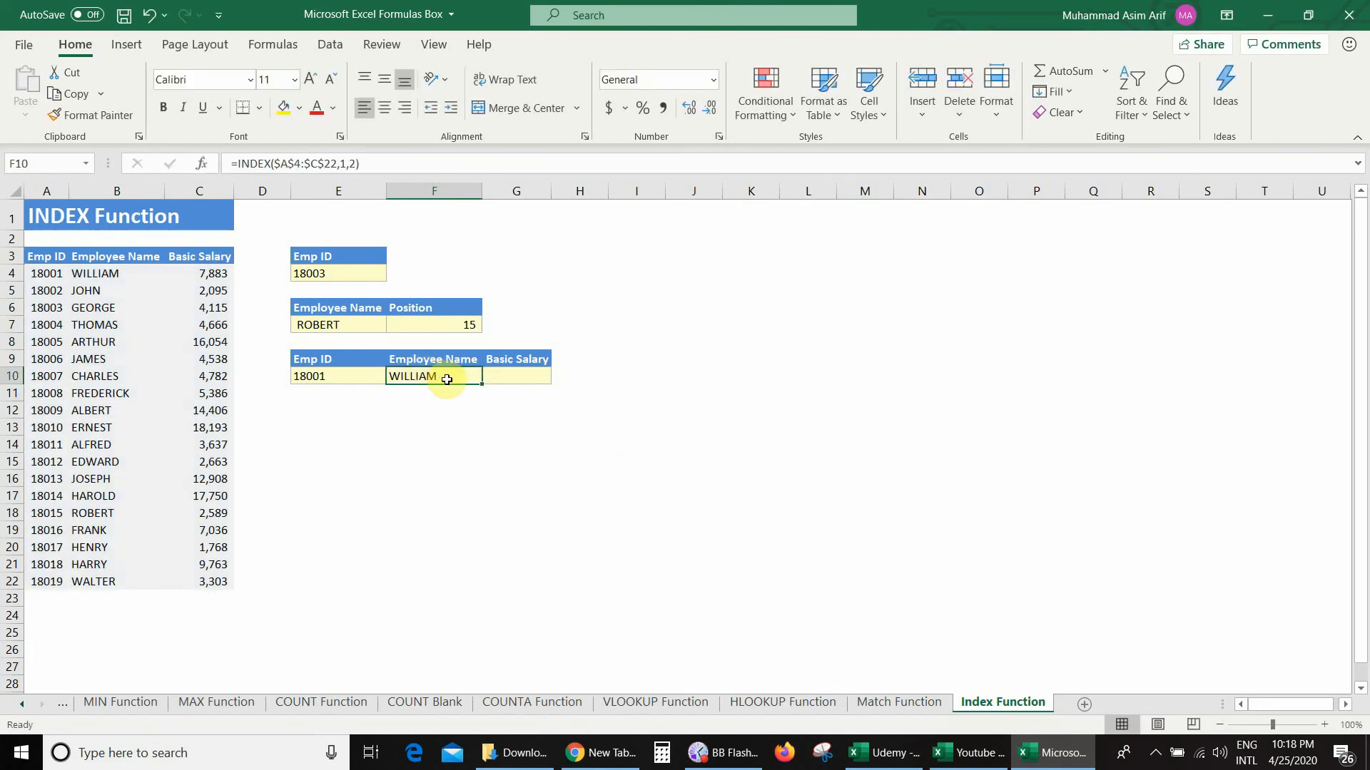
Step: Copy the INDEX formula from cell F10 into cell G10 under the Basic Salary header
key(F2)
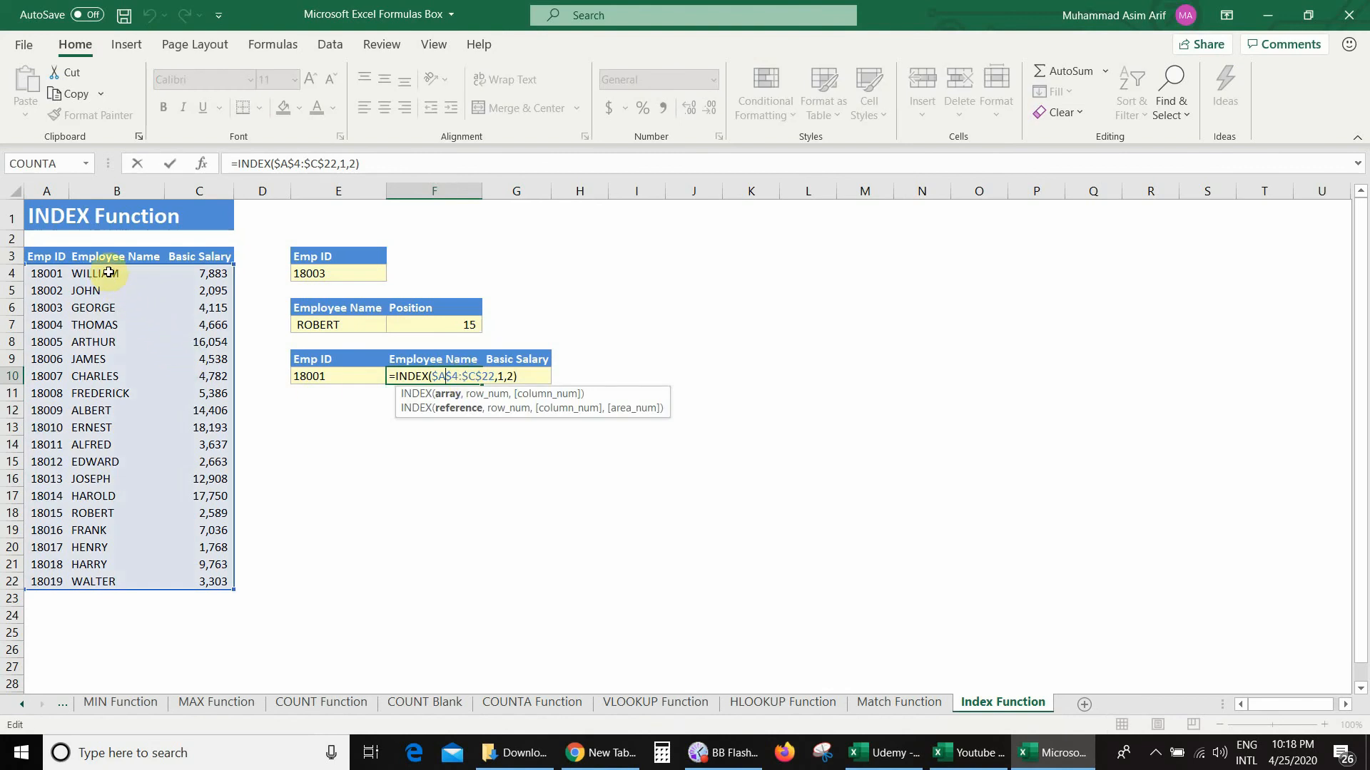
key(ctrl+Return)
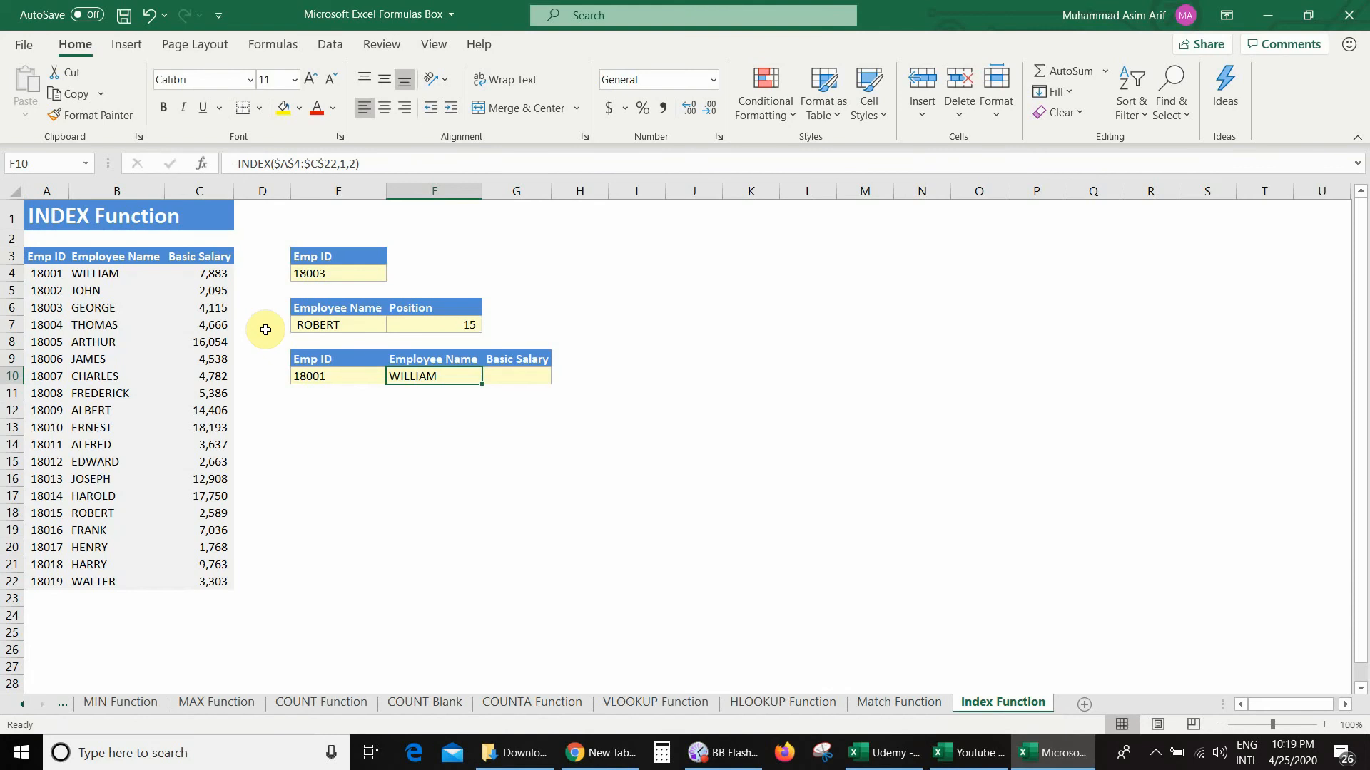
key(ctrl+c)
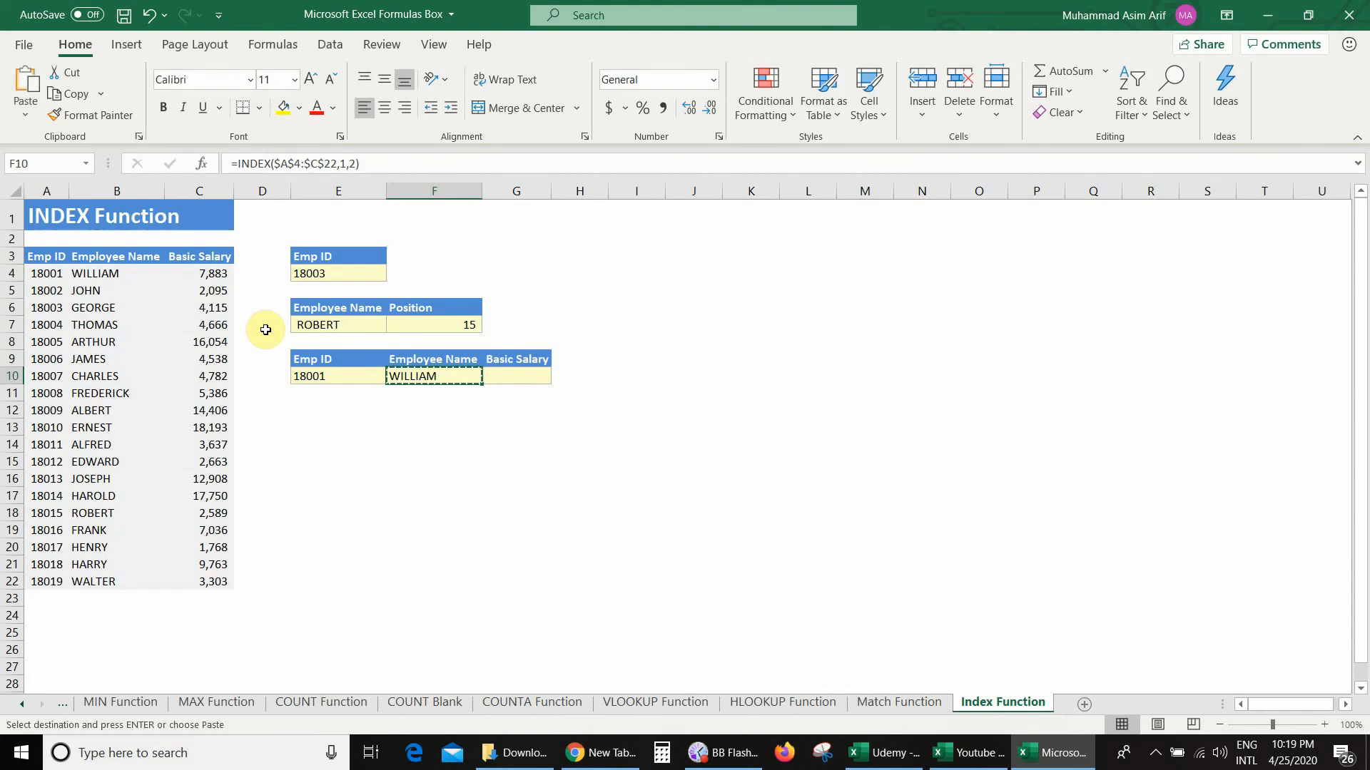
key(Right)
key(ctrl+v)
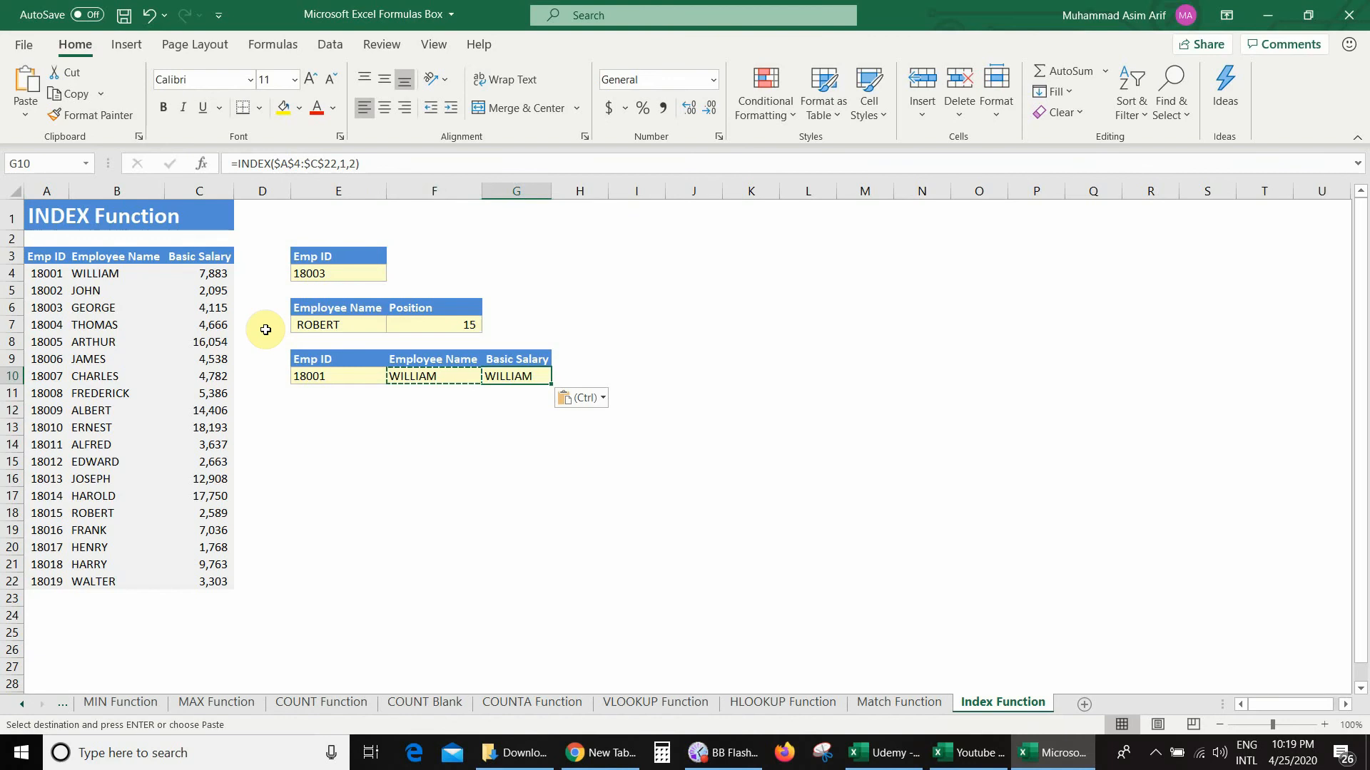
key(Escape)
Step: Change the column number argument of the INDEX formula in G10 to 3, and compare its result with cell C4
double_click(520, 379)
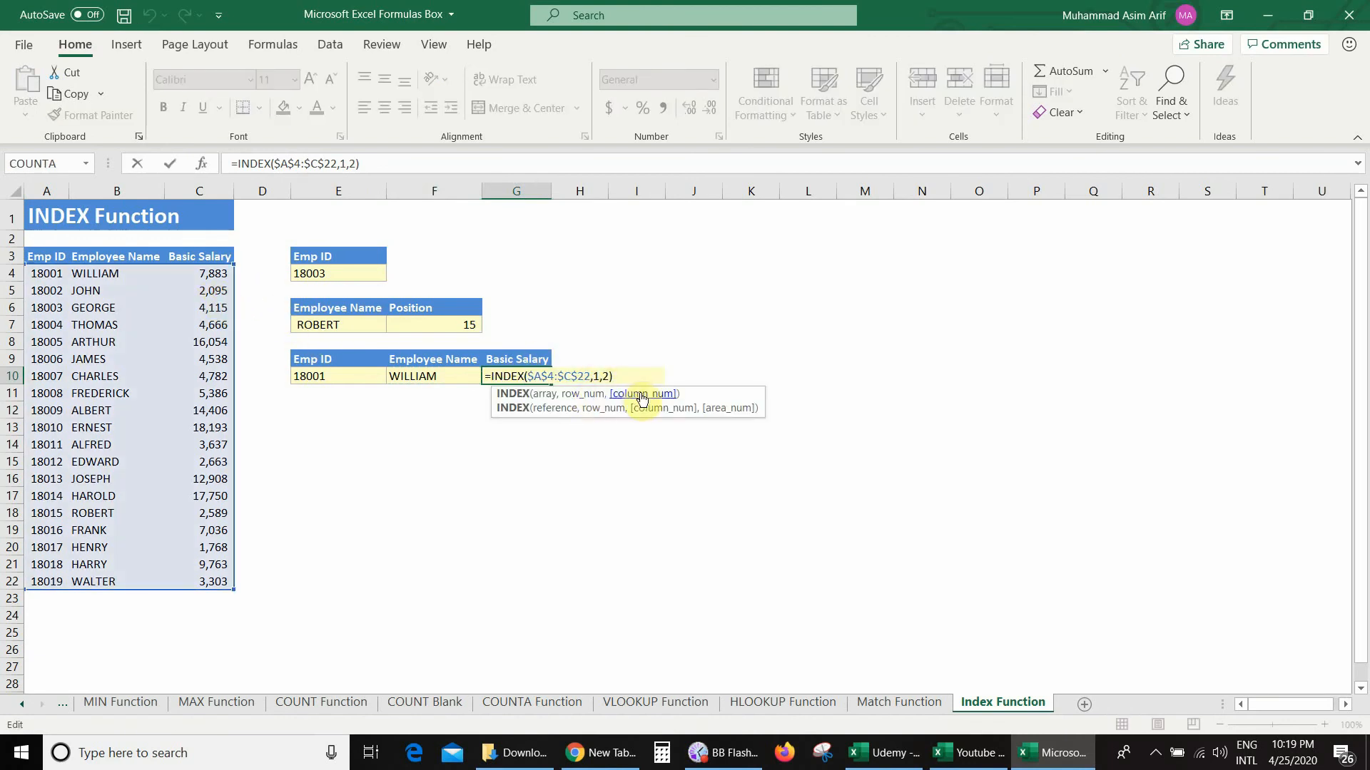
click(603, 376)
key(shift+Right)
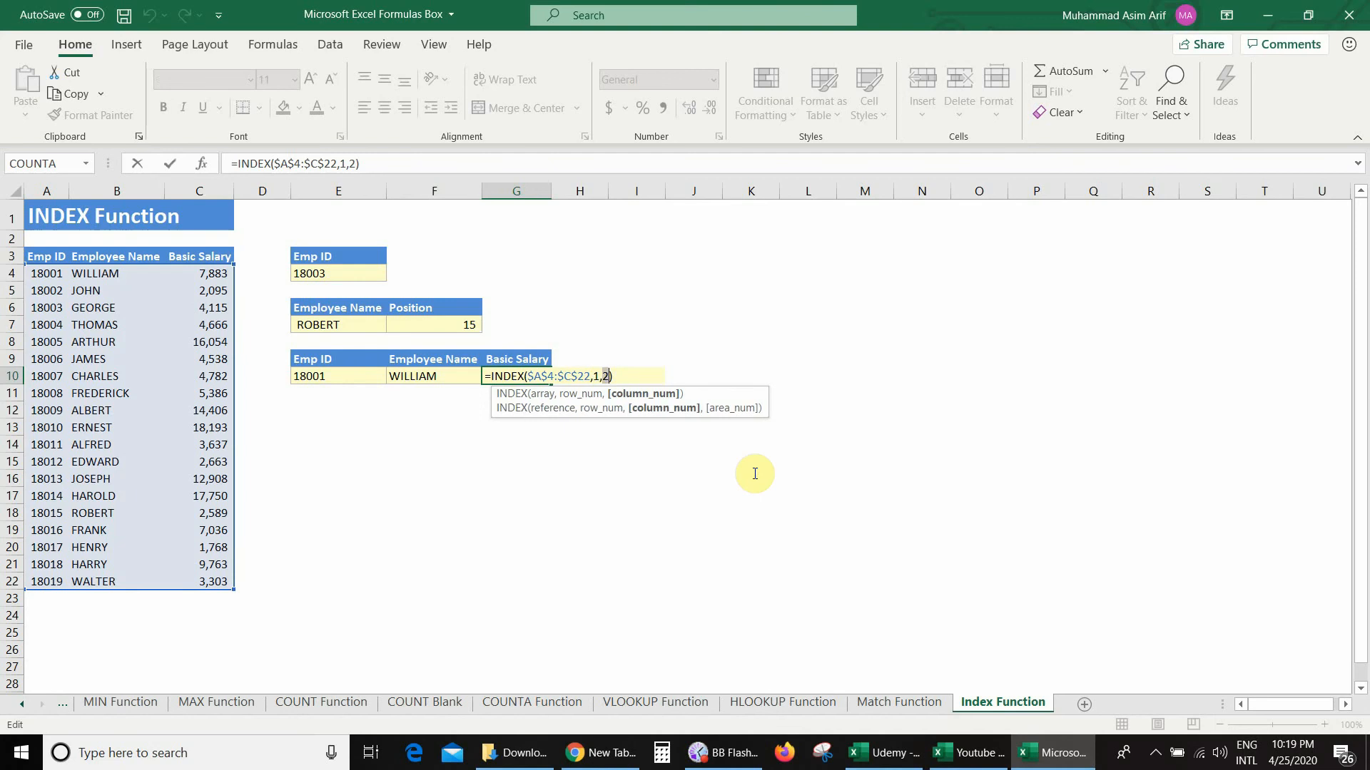
text(3)
key(Return)
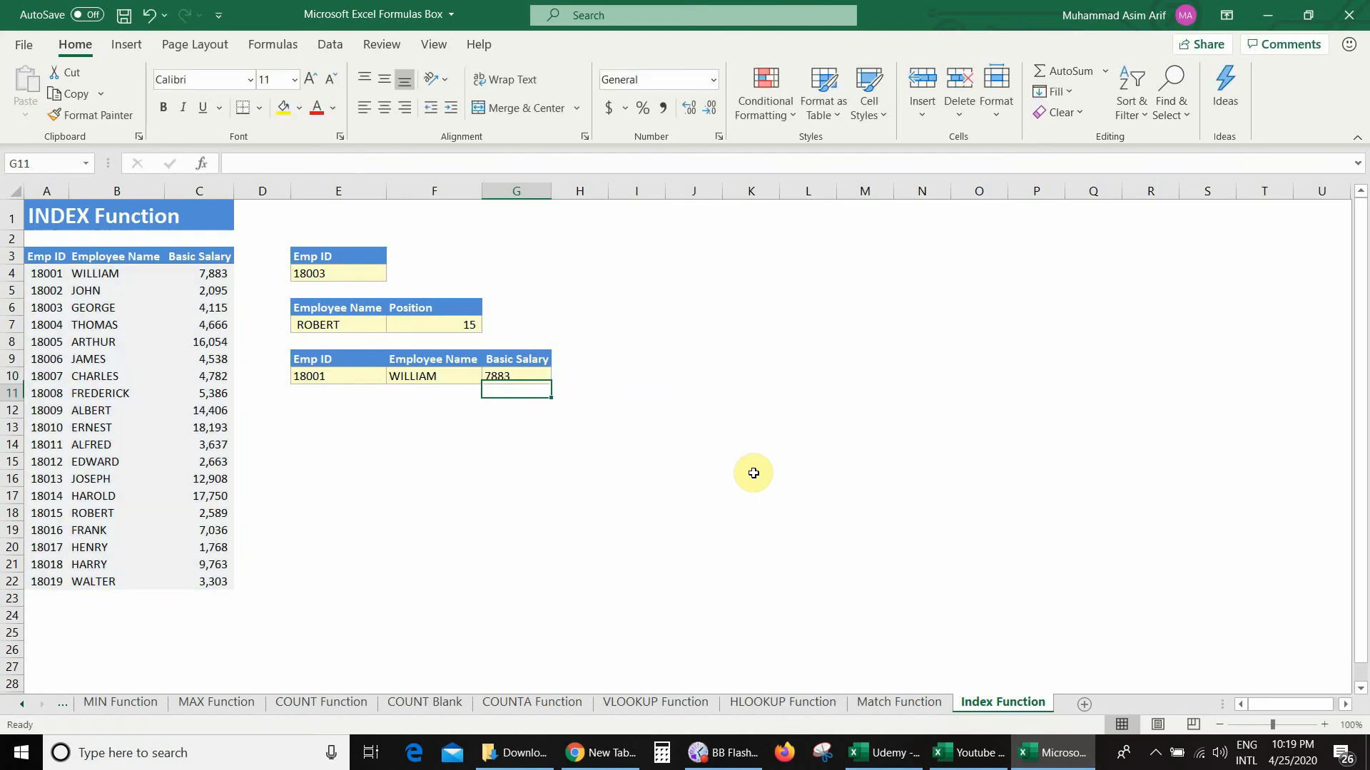
click(519, 376)
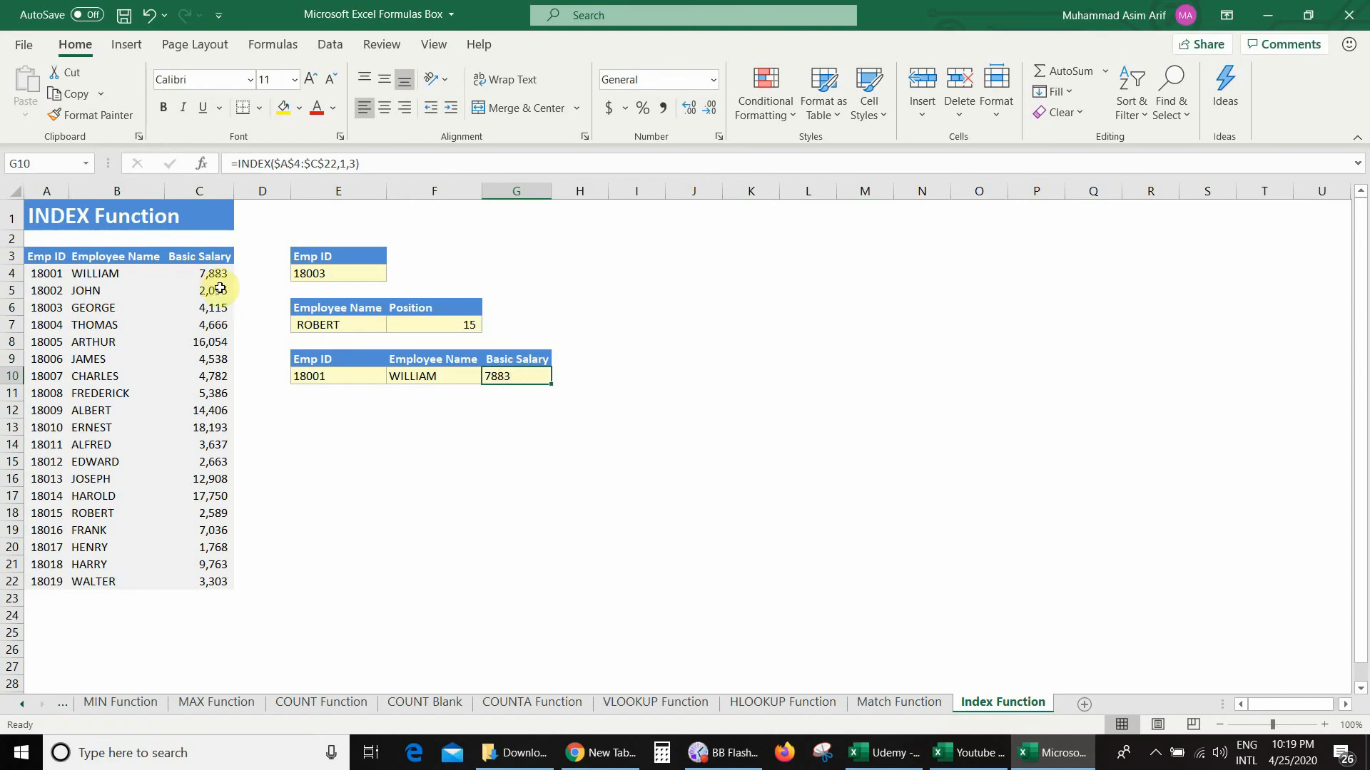
click(206, 276)
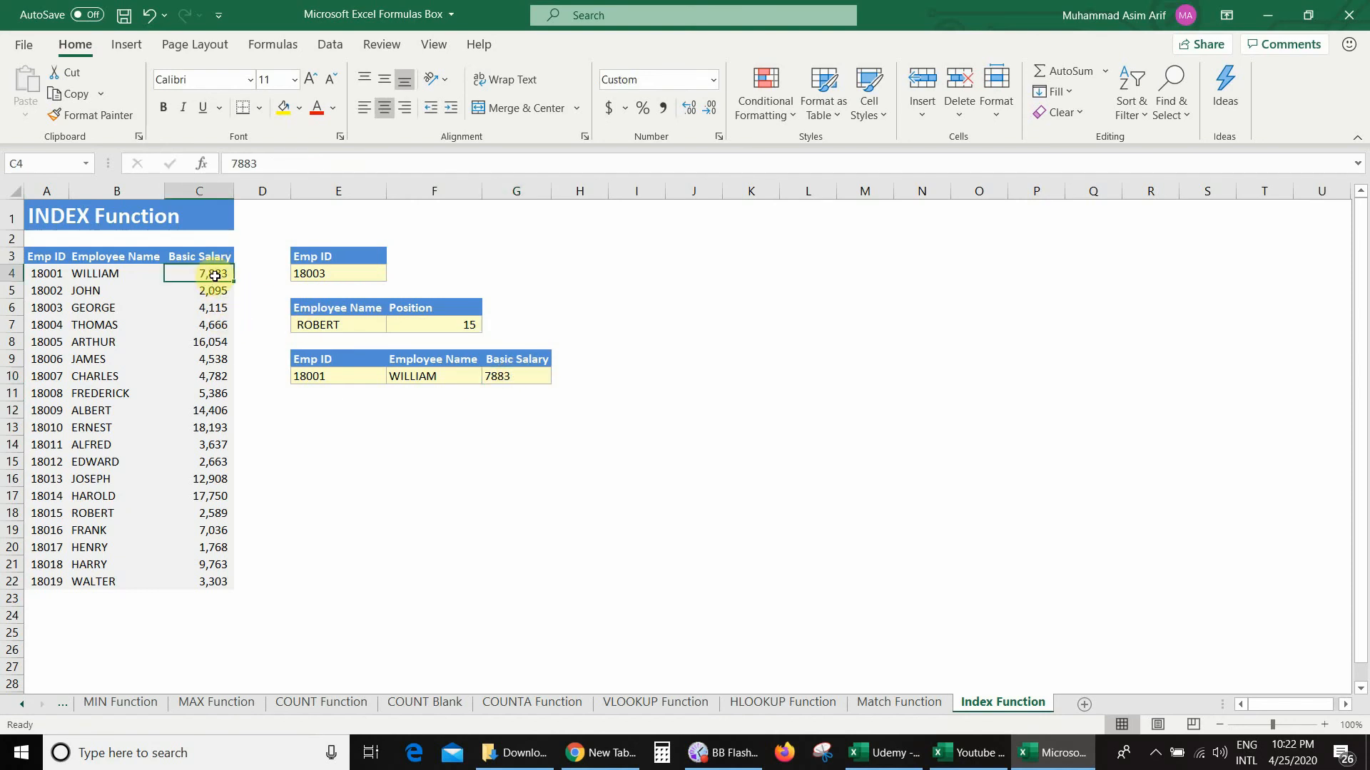
Step: Review the formulas in E10 and F10, and change the row number argument of the INDEX formula in G10 to 2
click(333, 380)
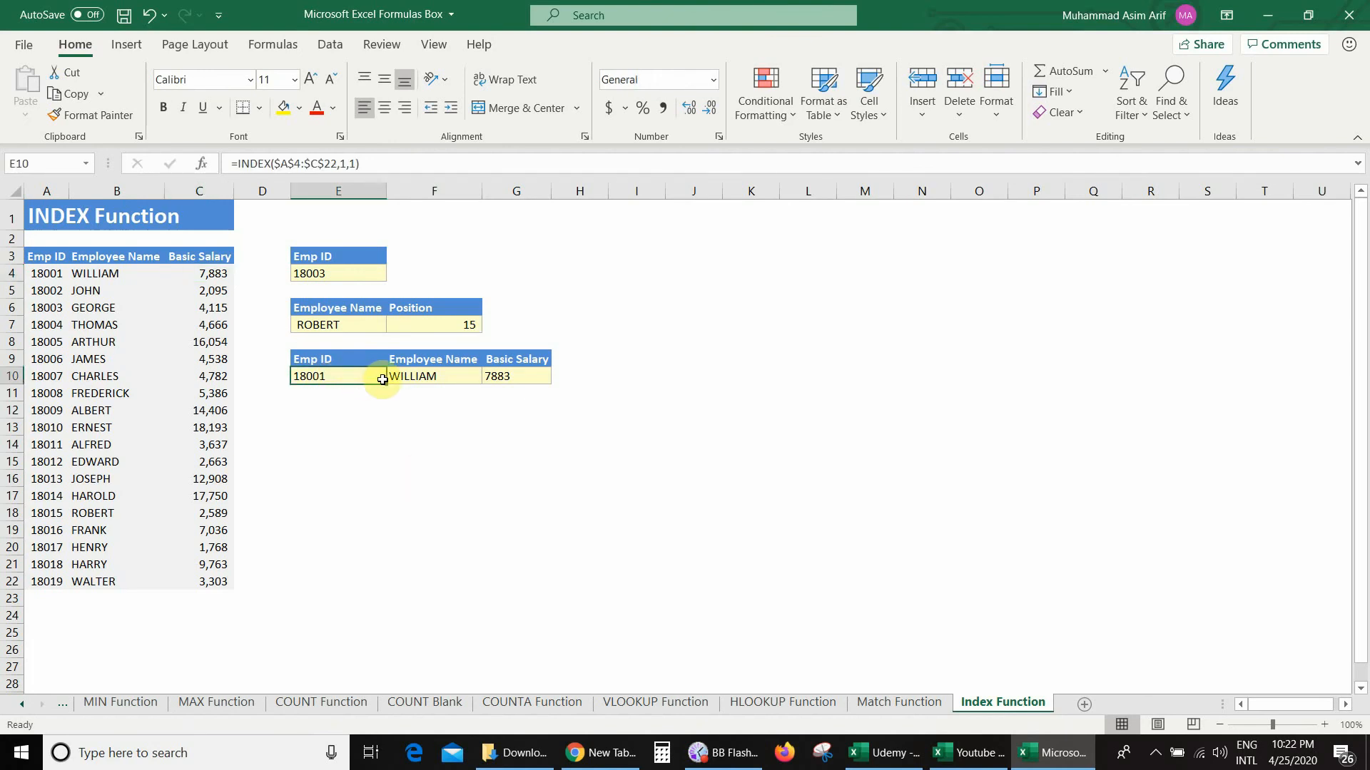
click(435, 376)
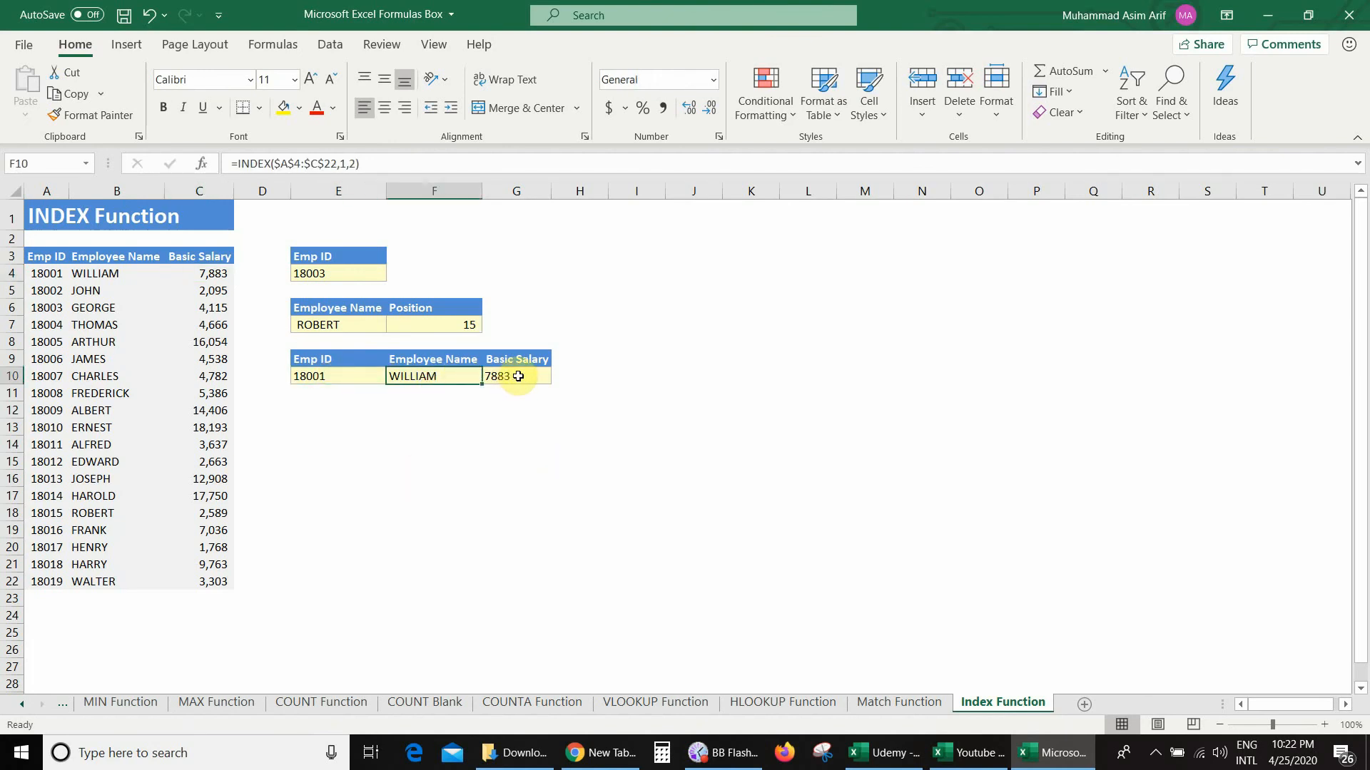
click(510, 376)
key(F2)
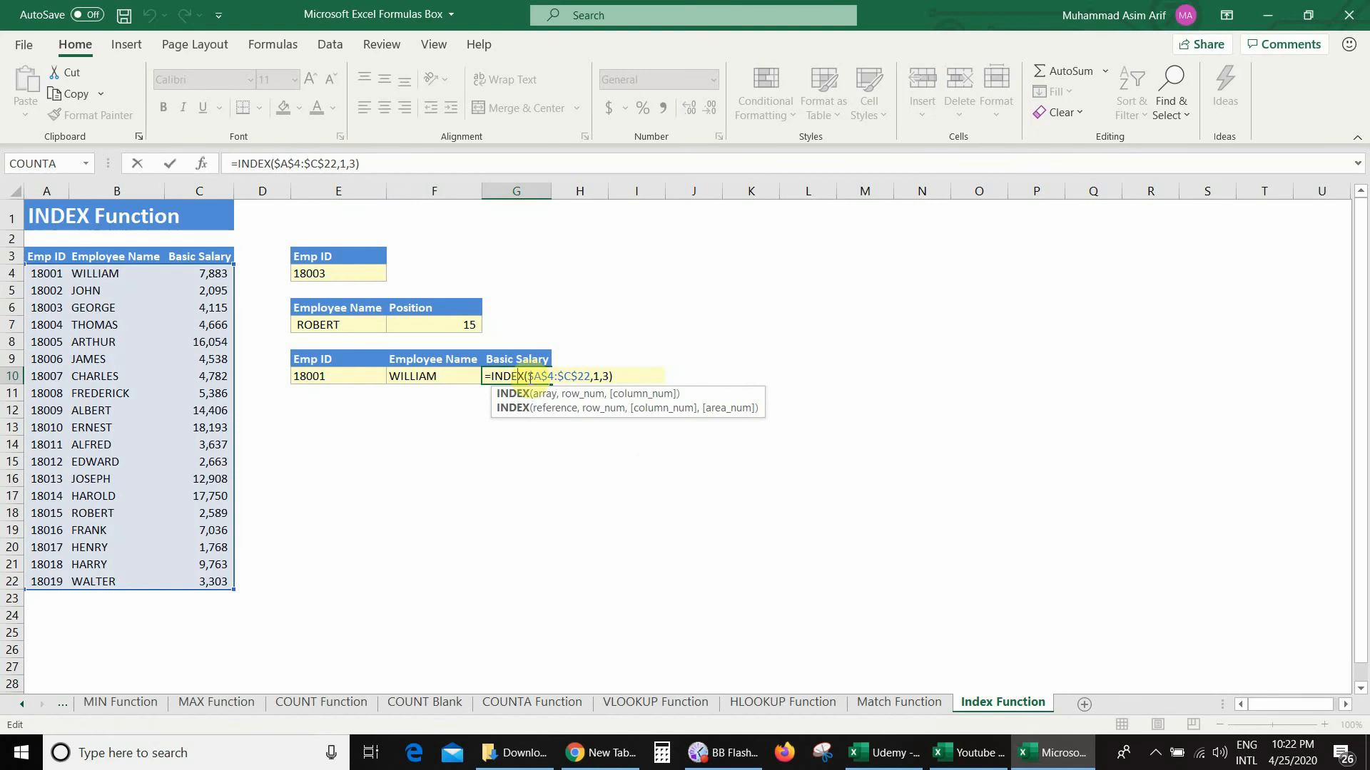
click(590, 376)
key(Right)
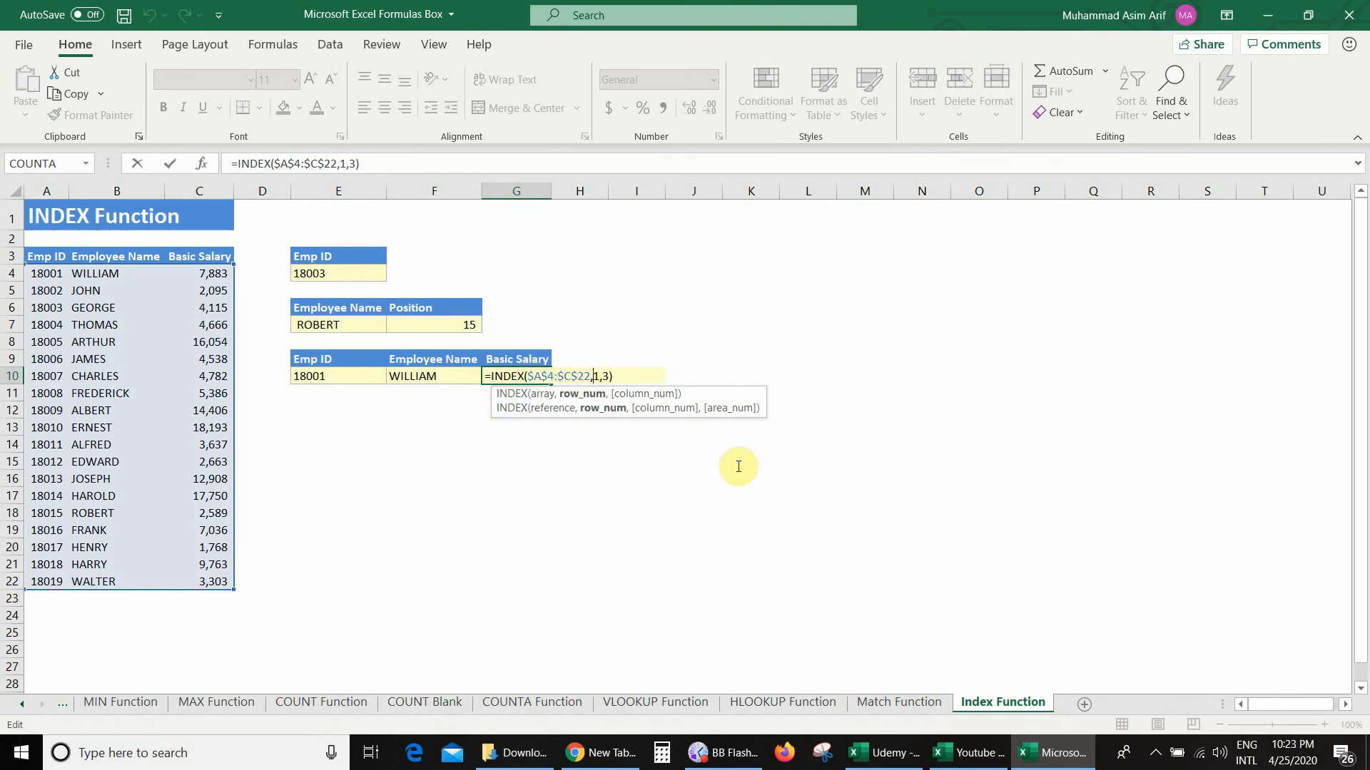
key(shift+Right)
text(2)
key(Return)
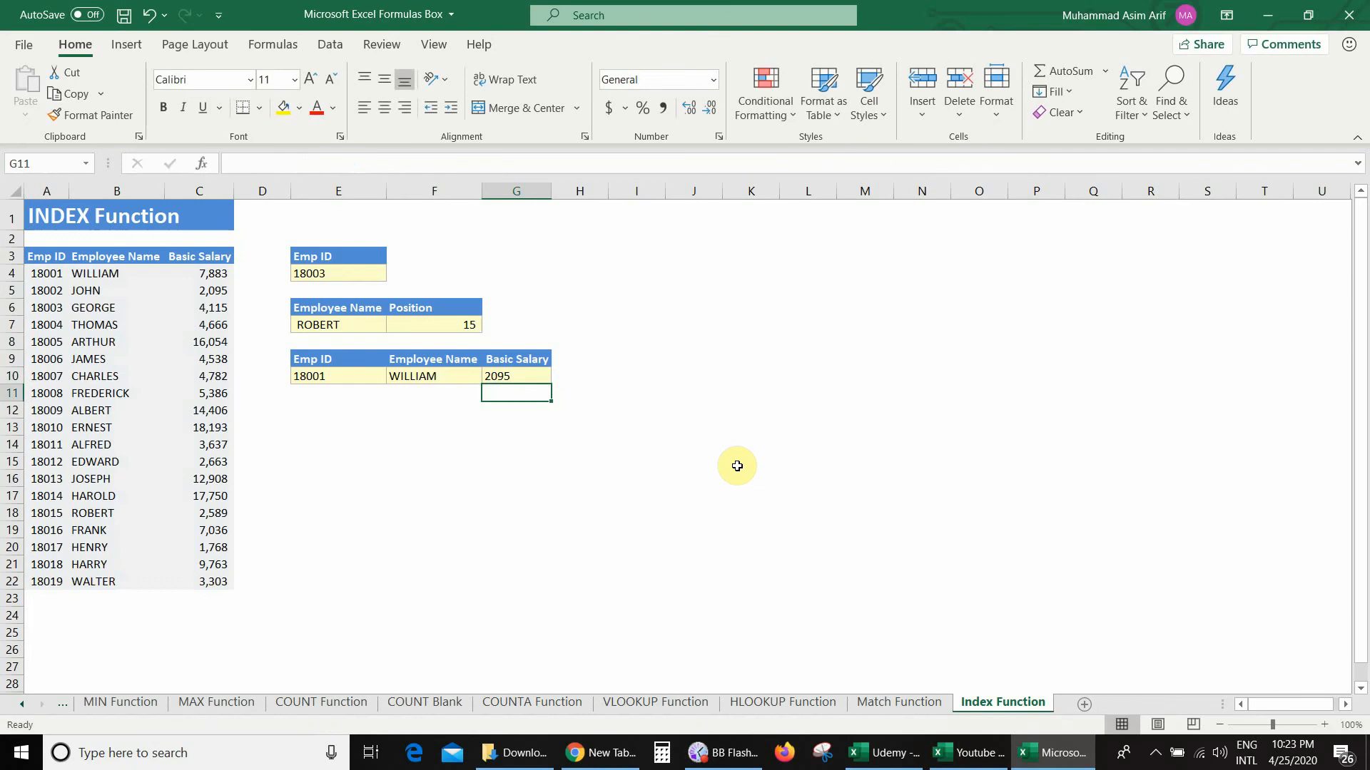
key(Up)
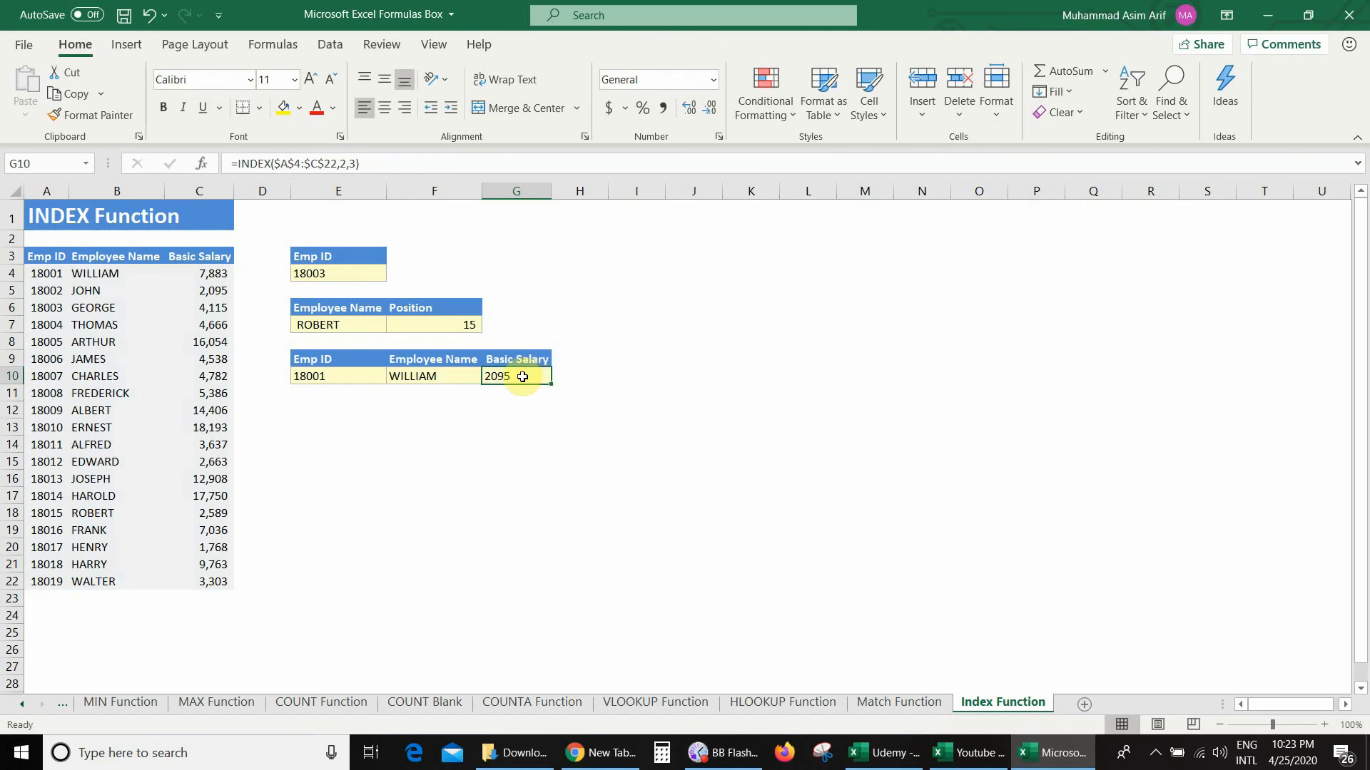
Step: Change the row number argument of the INDEX formula in F10 to 2
key(Left)
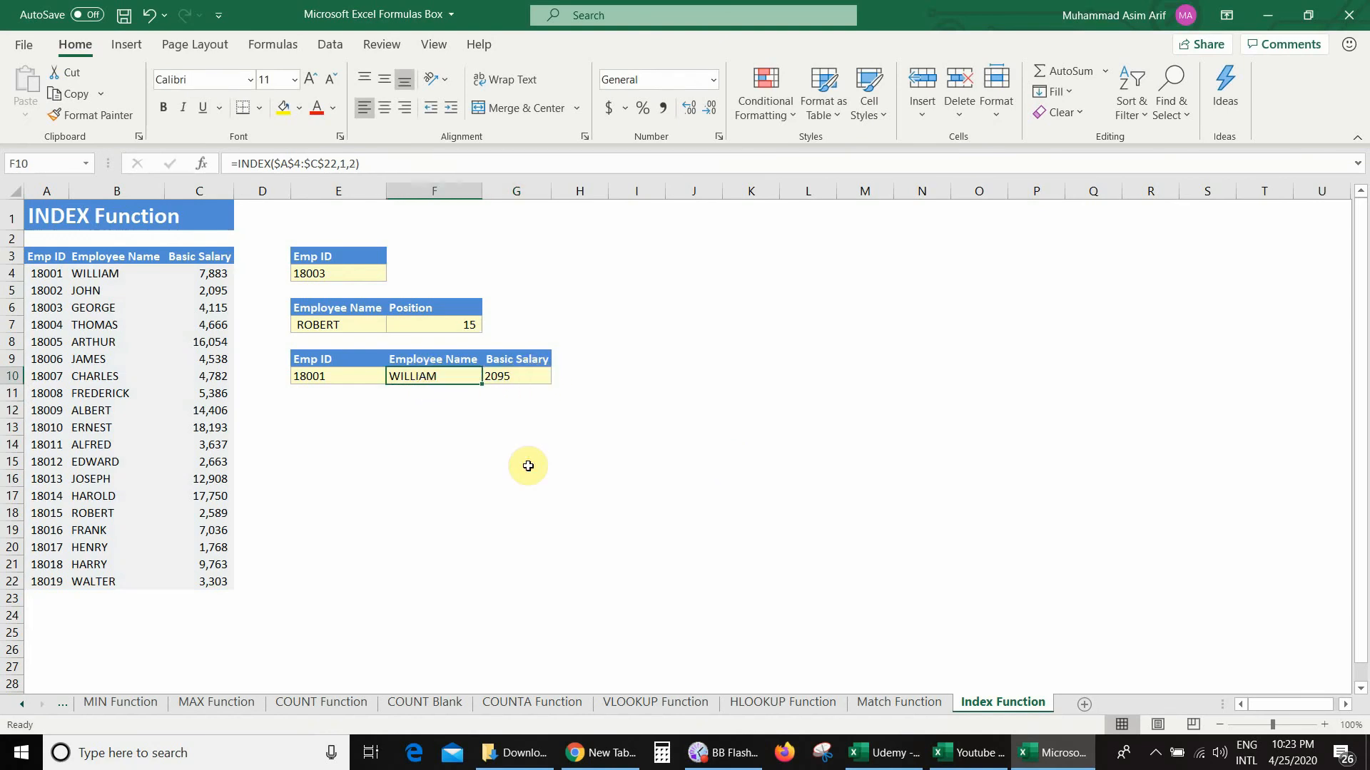
key(F2)
key(Left)
key(Left)
key(Left)
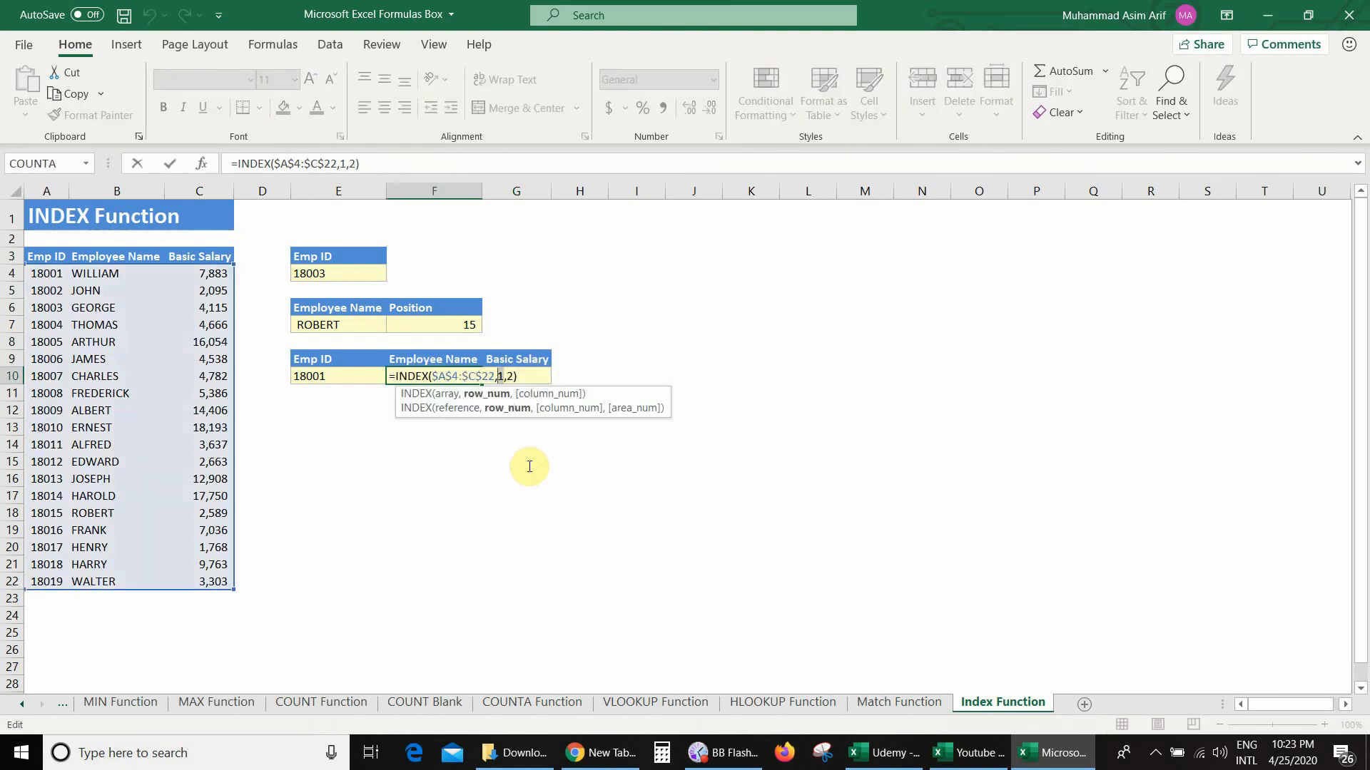
text(2)
key(Return)
key(Up)
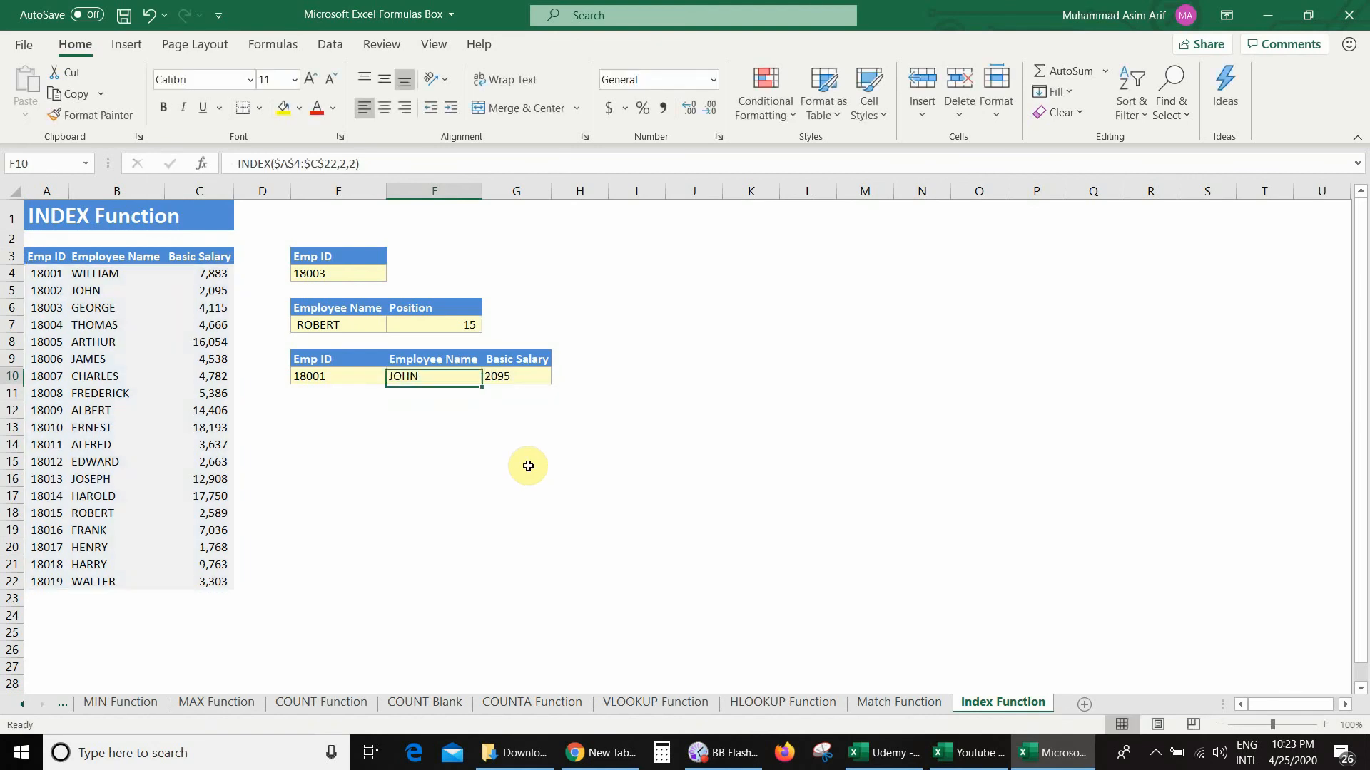
Step: Change the row number argument of the INDEX formula in E10 to 2, and compare the row 10 results with table row 5
key(Left)
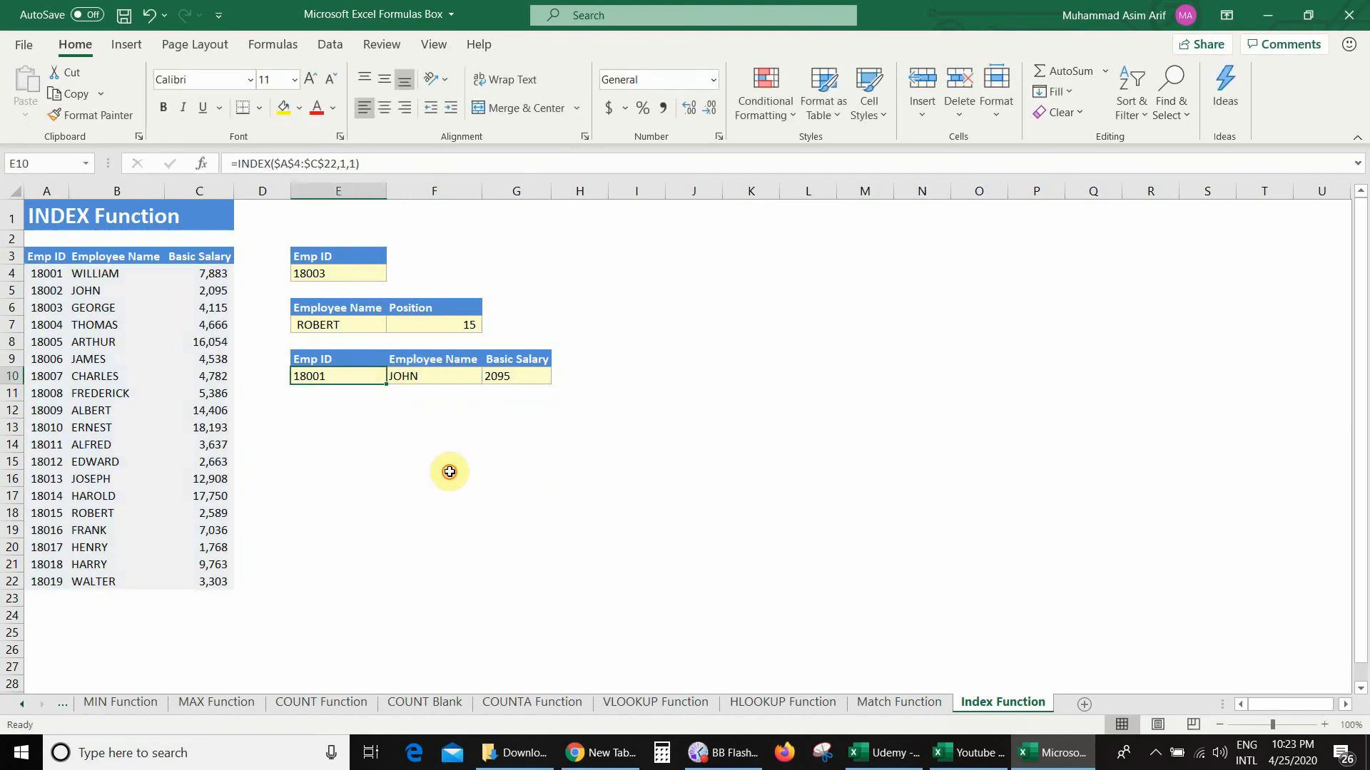
key(F2)
key(Left)
key(Left)
key(Left)
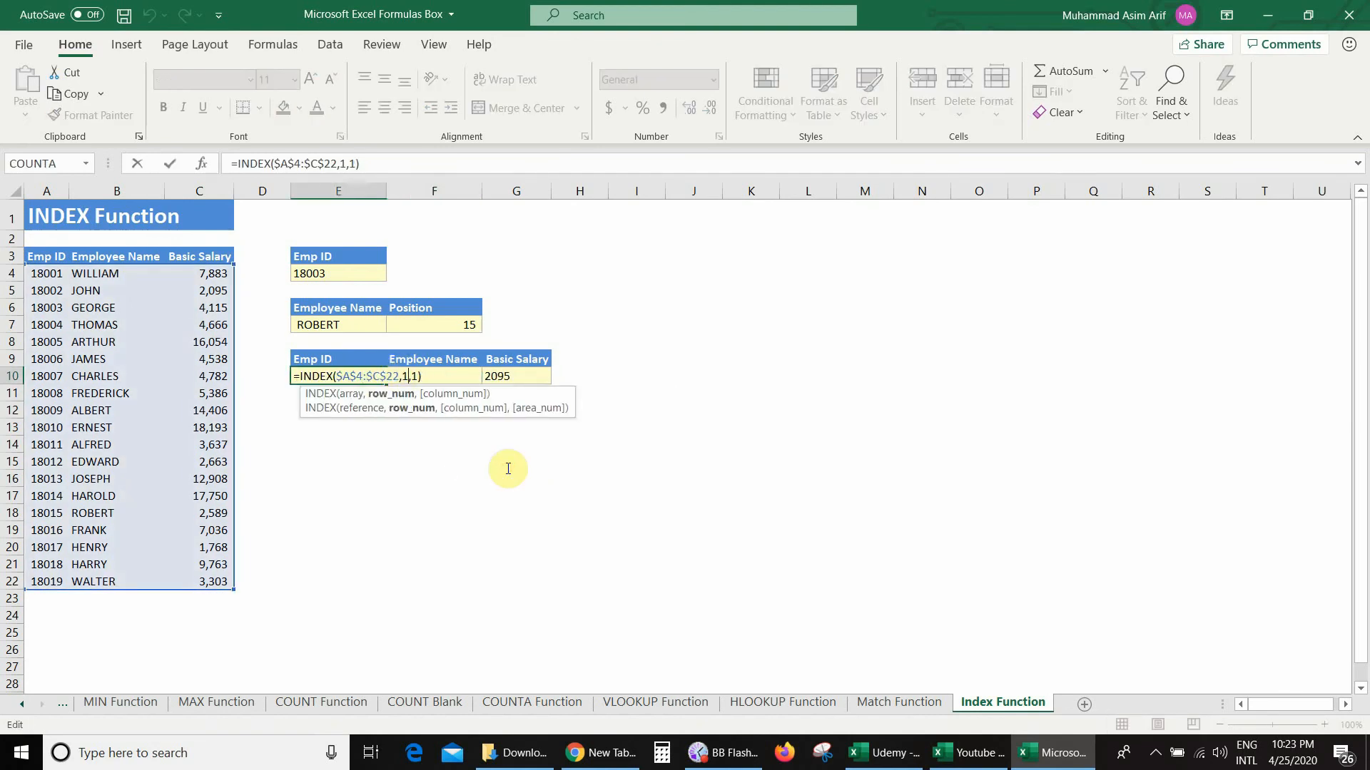
key(BackSpace)
text(2)
key(Return)
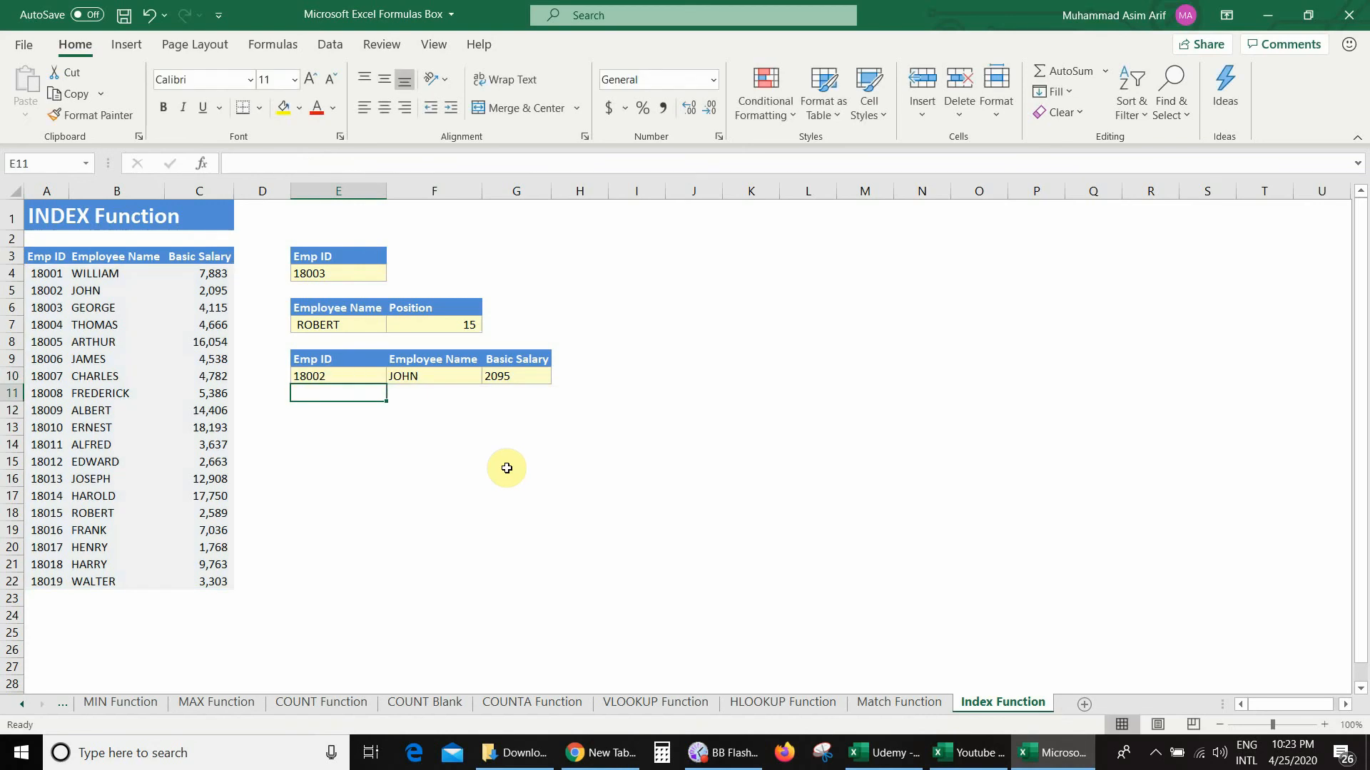
key(Left)
key(Up)
key(Right)
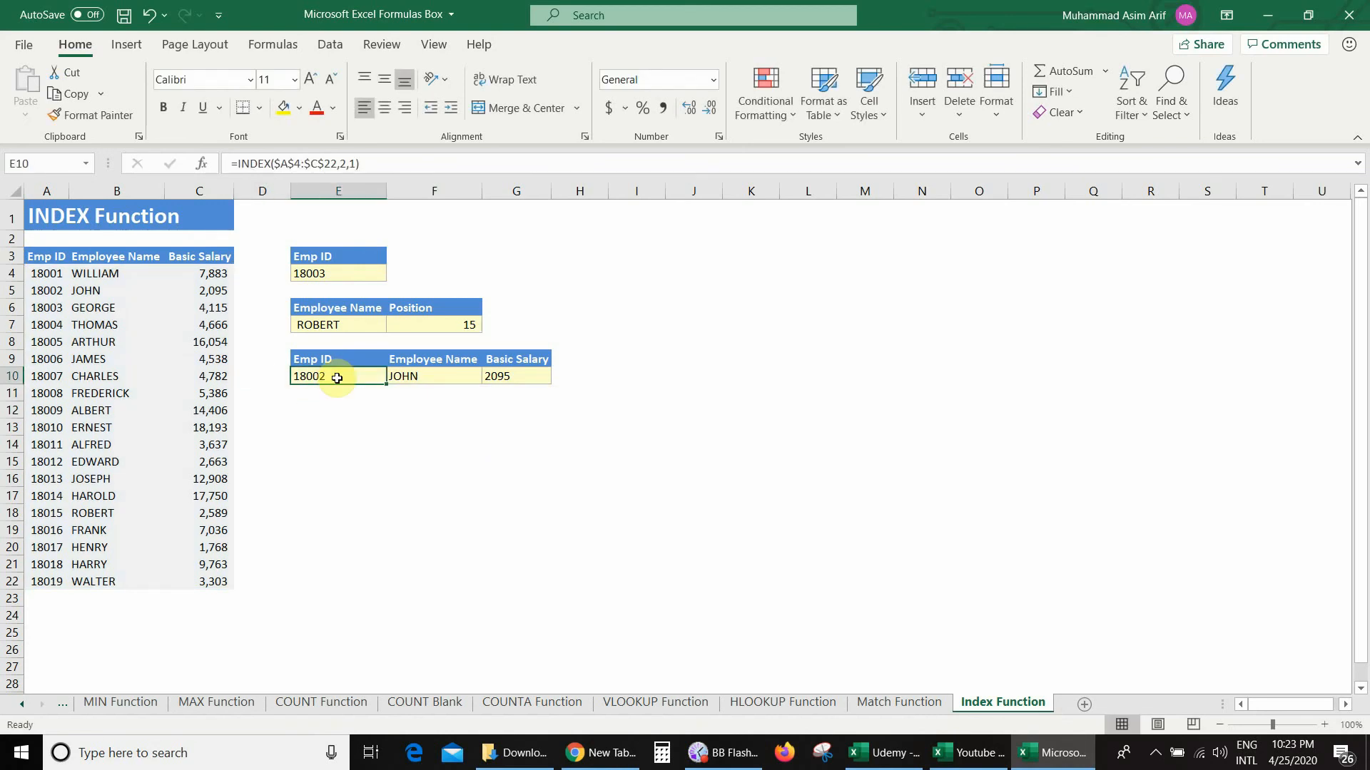
click(51, 290)
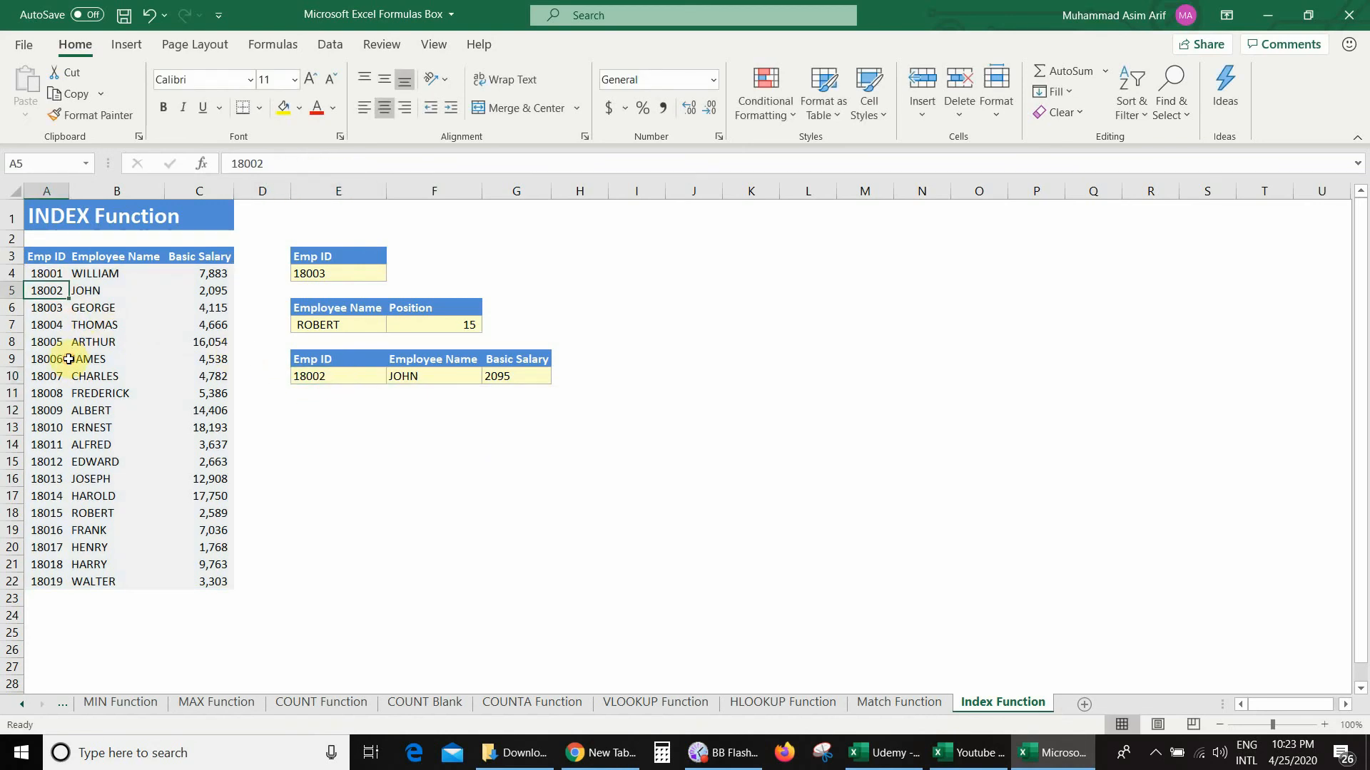
click(86, 289)
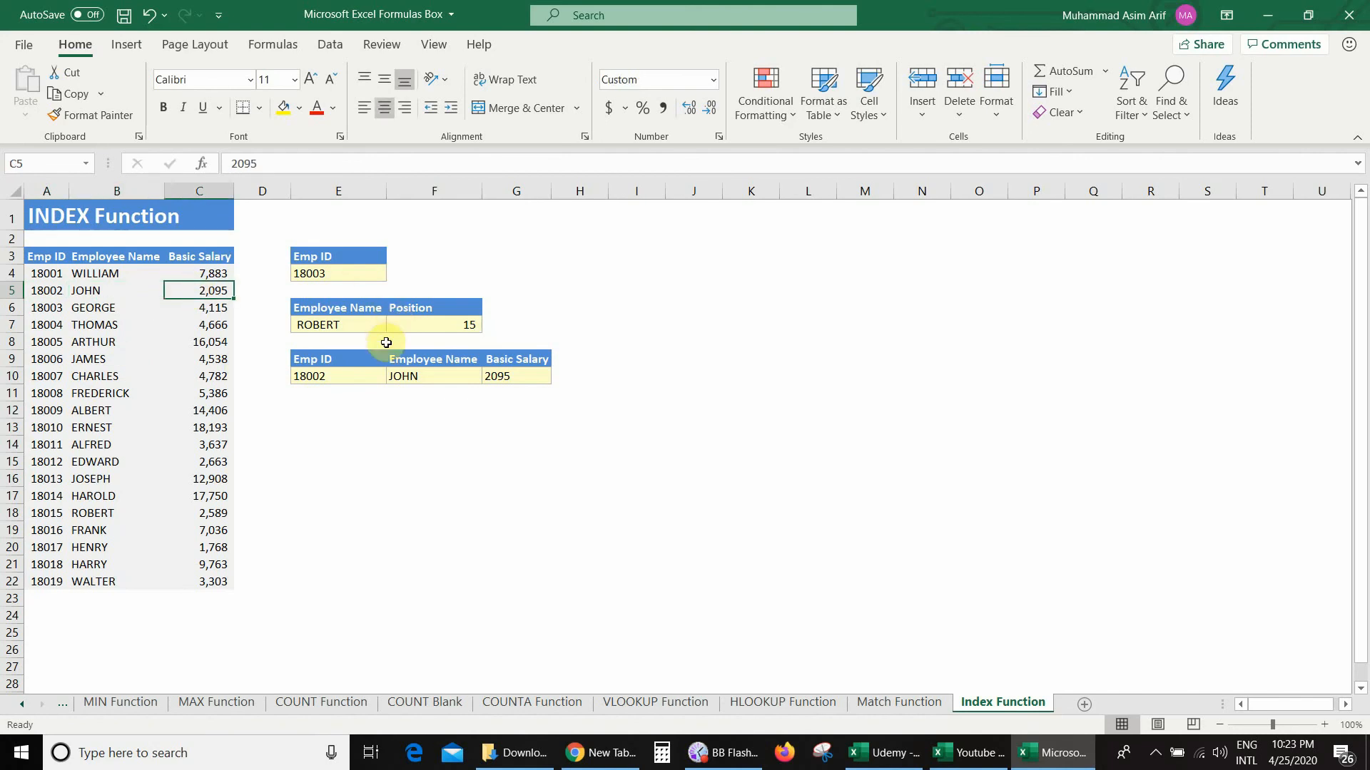
Step: Set the row number argument of the INDEX formula in E10 to 16
click(368, 376)
double_click(386, 377)
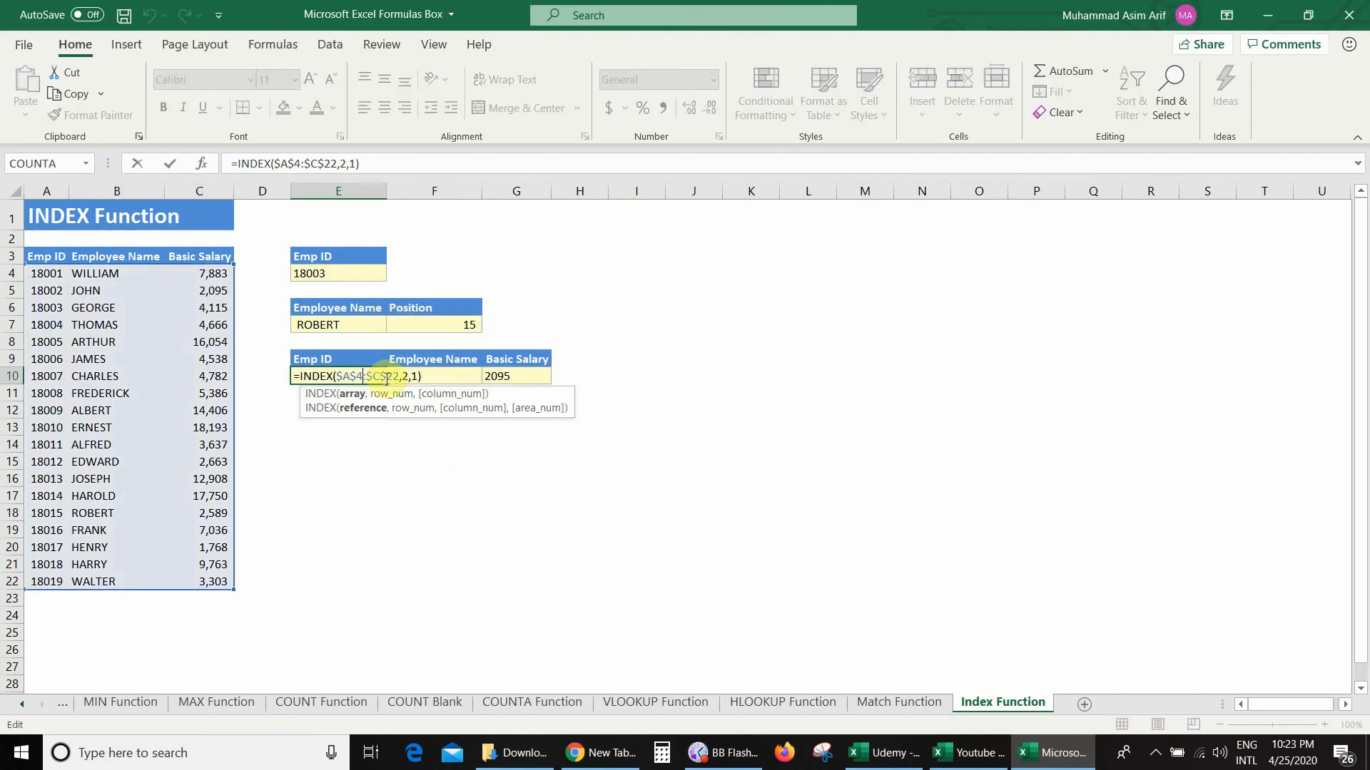
click(403, 377)
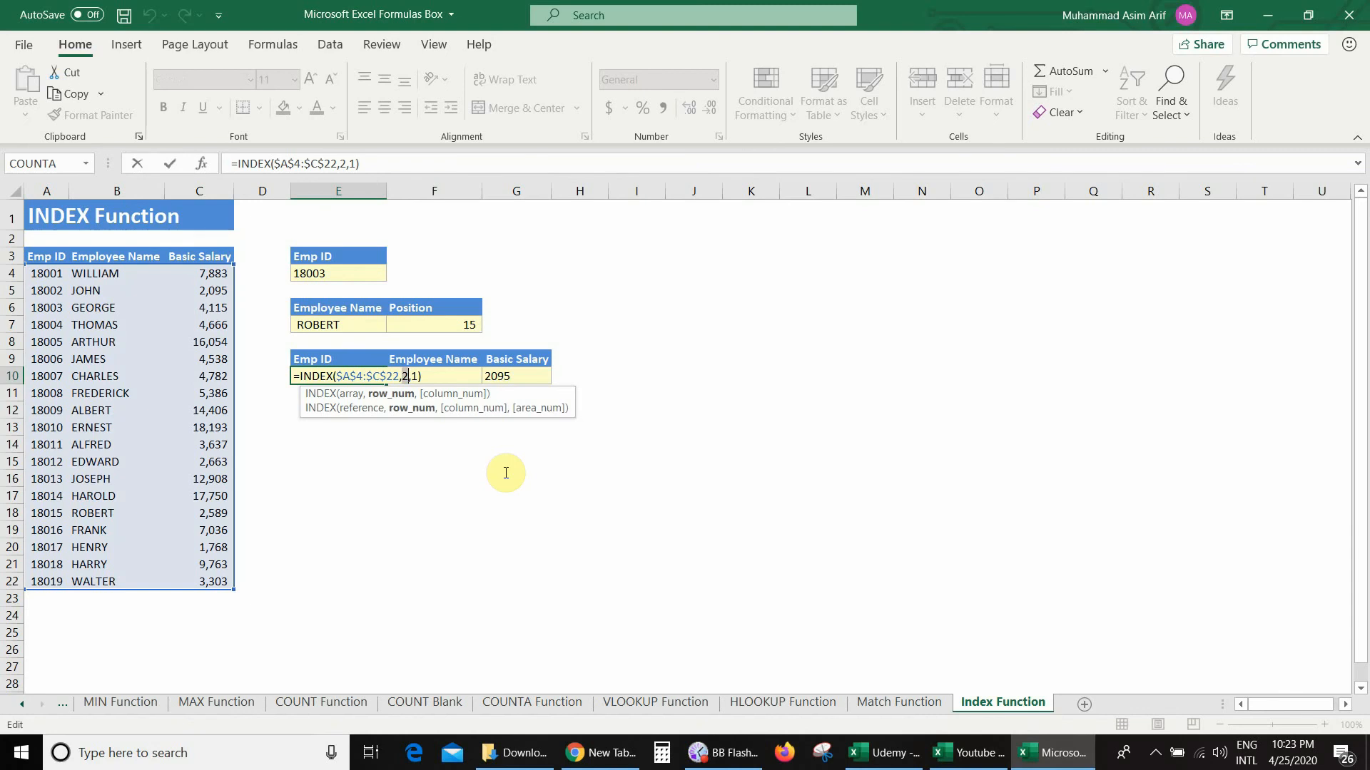
text(16)
key(Return)
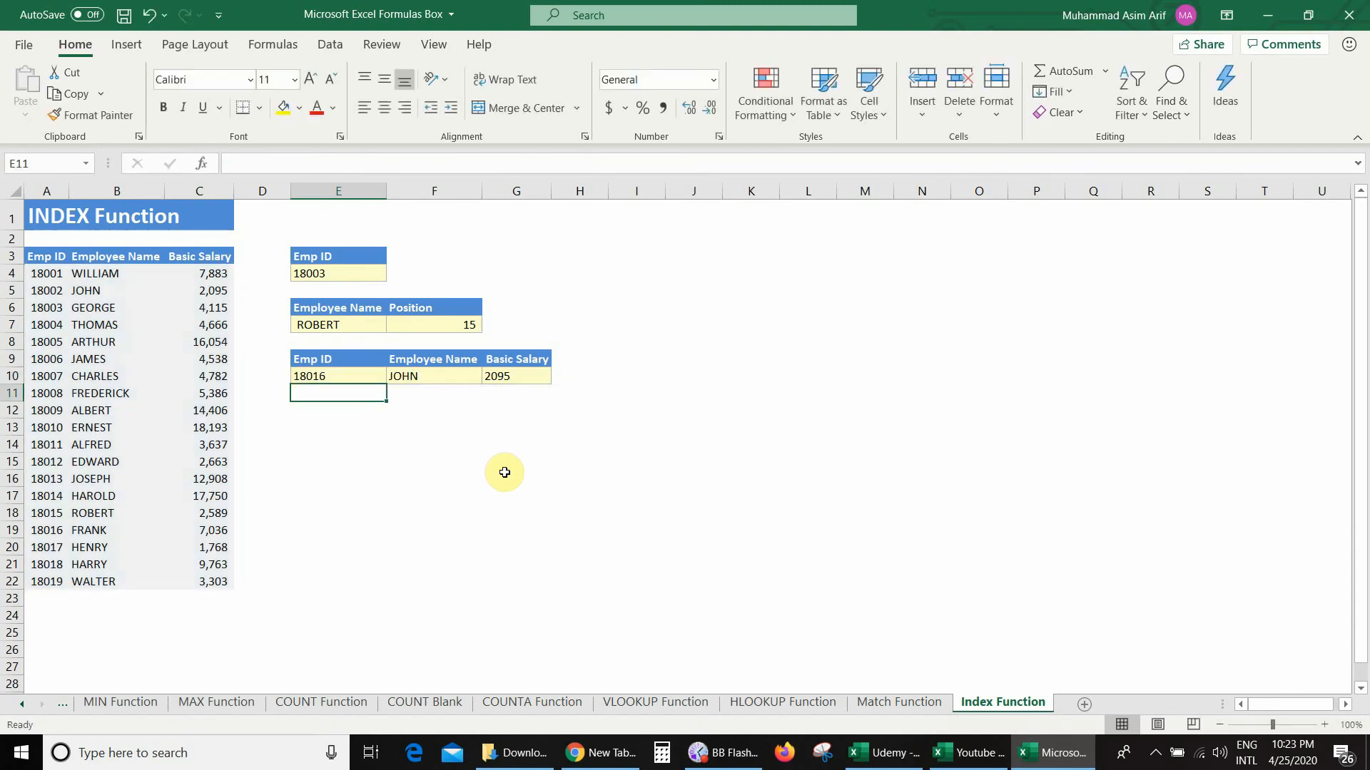
key(Up)
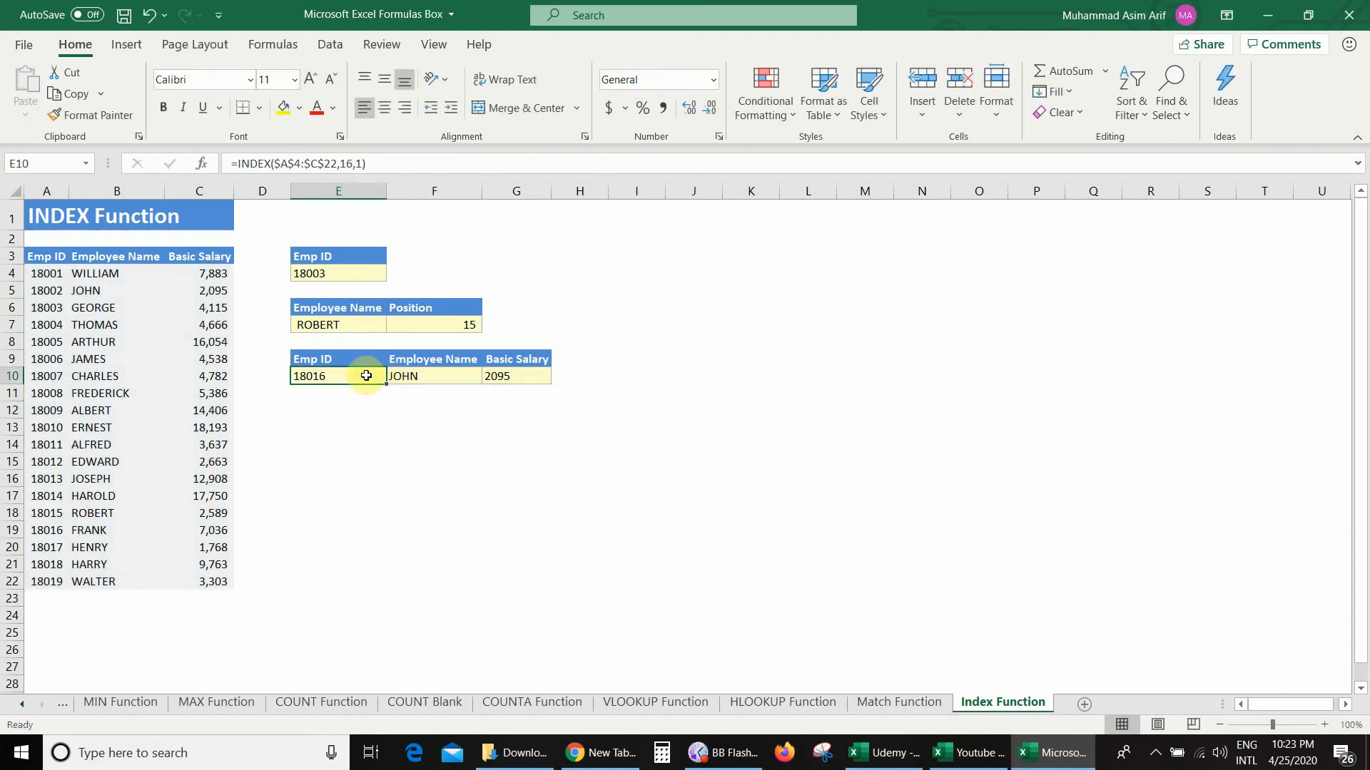
Step: Set the row number argument of the INDEX formula in F10 to 16
double_click(397, 370)
key(Right)
key(Right)
key(Right)
key(Right)
key(Right)
key(Right)
key(Right)
key(Right)
key(Right)
key(Right)
key(Right)
key(Right)
key(Right)
key(Right)
key(Right)
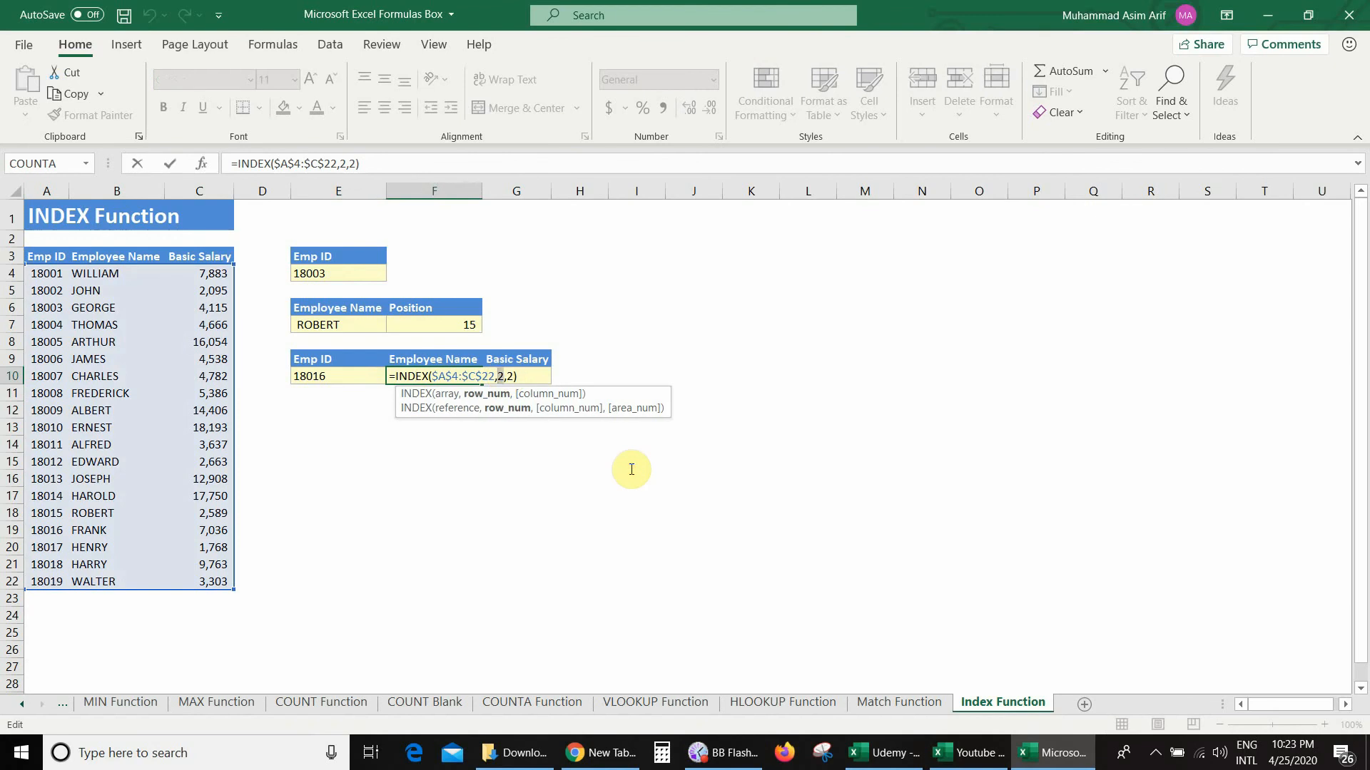
text(16)
key(Return)
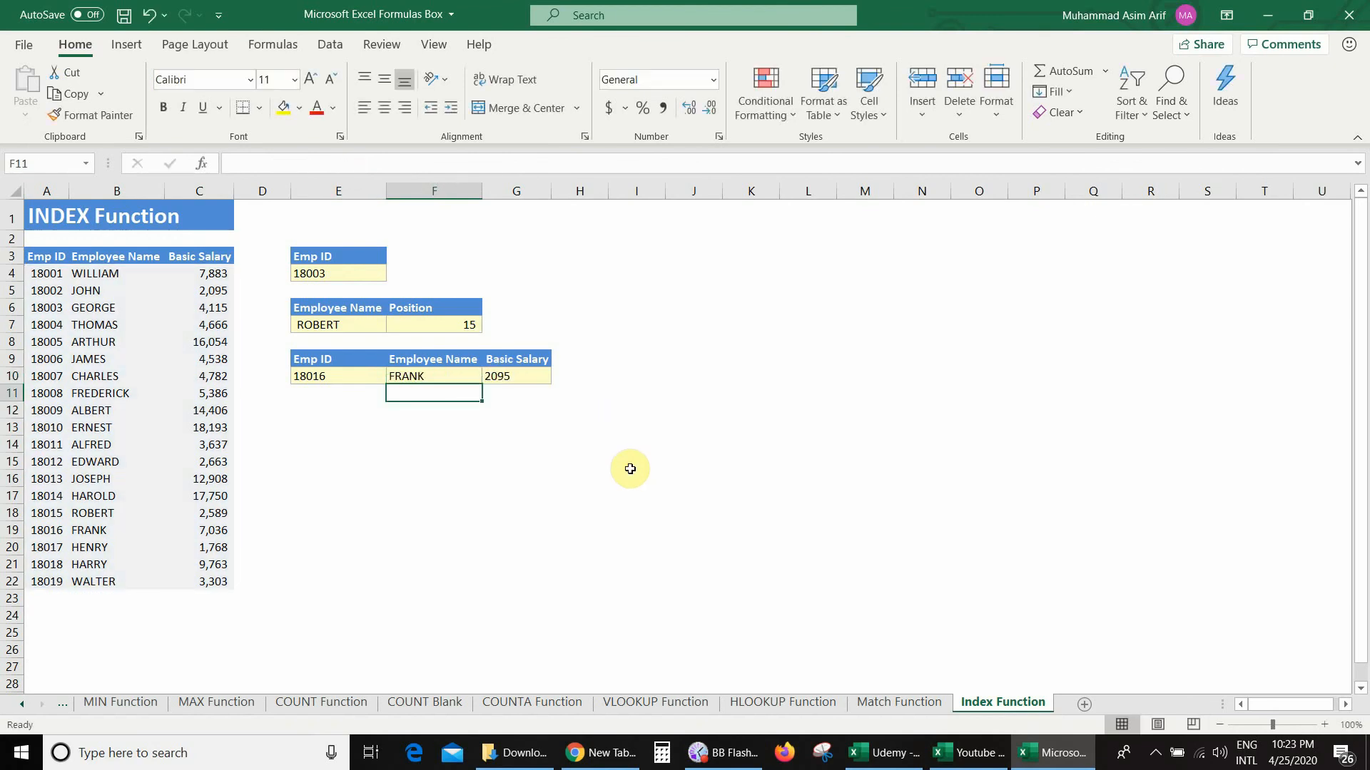
Step: Set the row number argument of the INDEX formula in G10 to 16, and review the formulas in F10 and E10
key(Up)
key(Right)
key(F2)
key(Left)
key(Left)
key(Left)
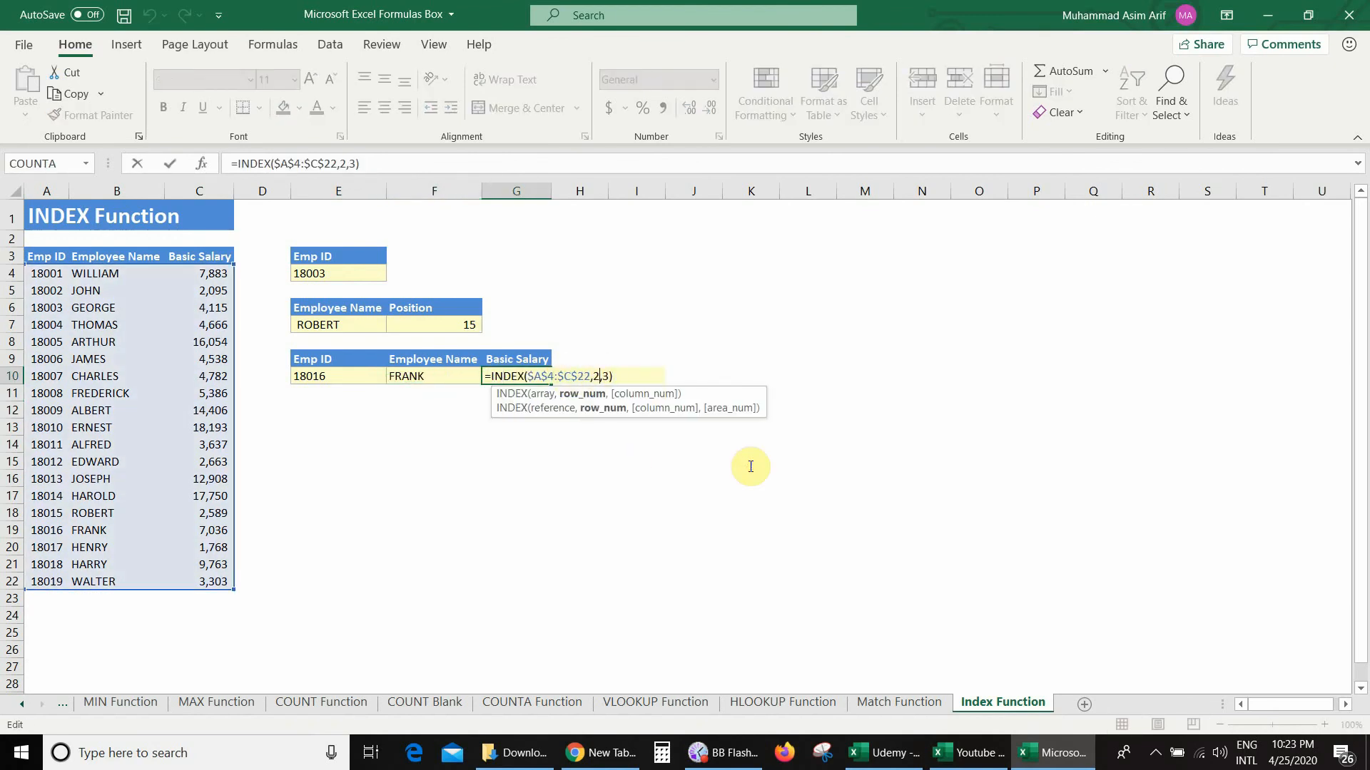
text(16)
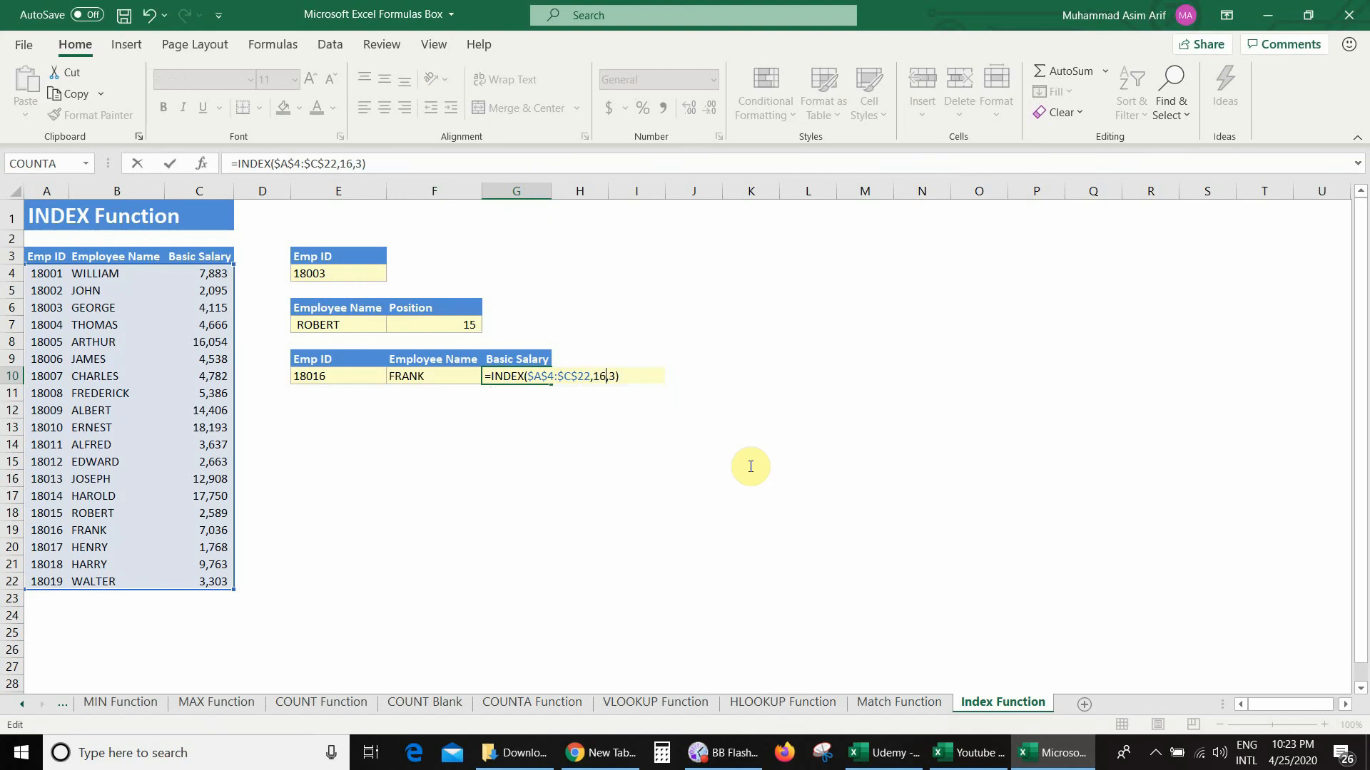
key(Return)
key(Up)
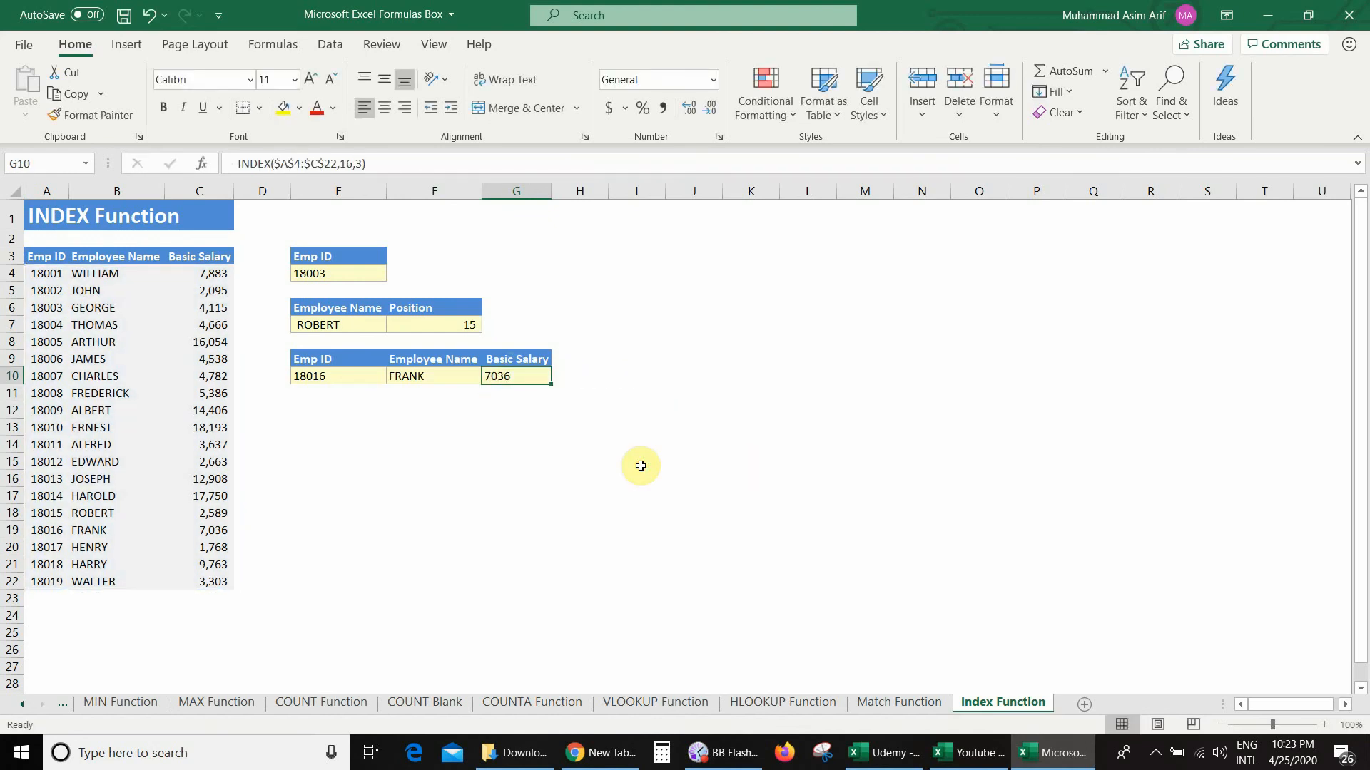
click(443, 371)
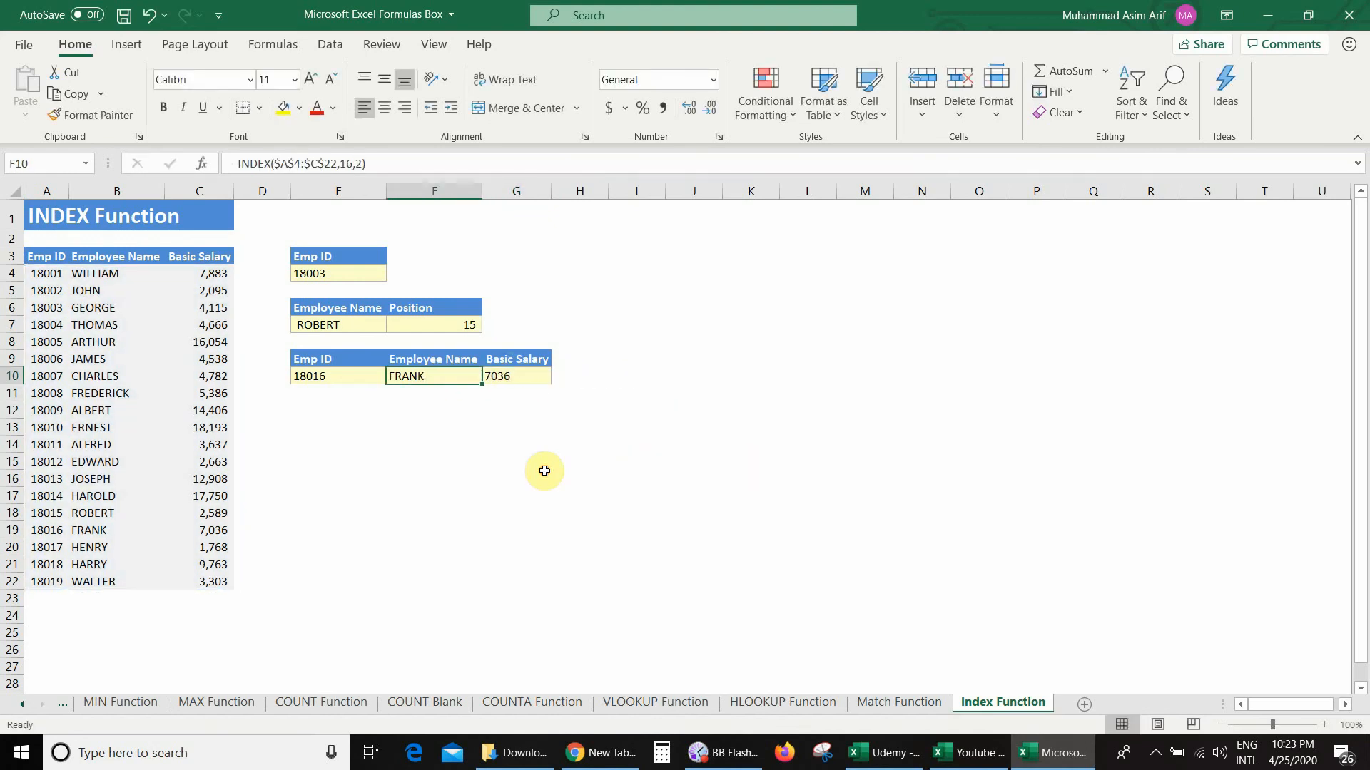
click(340, 376)
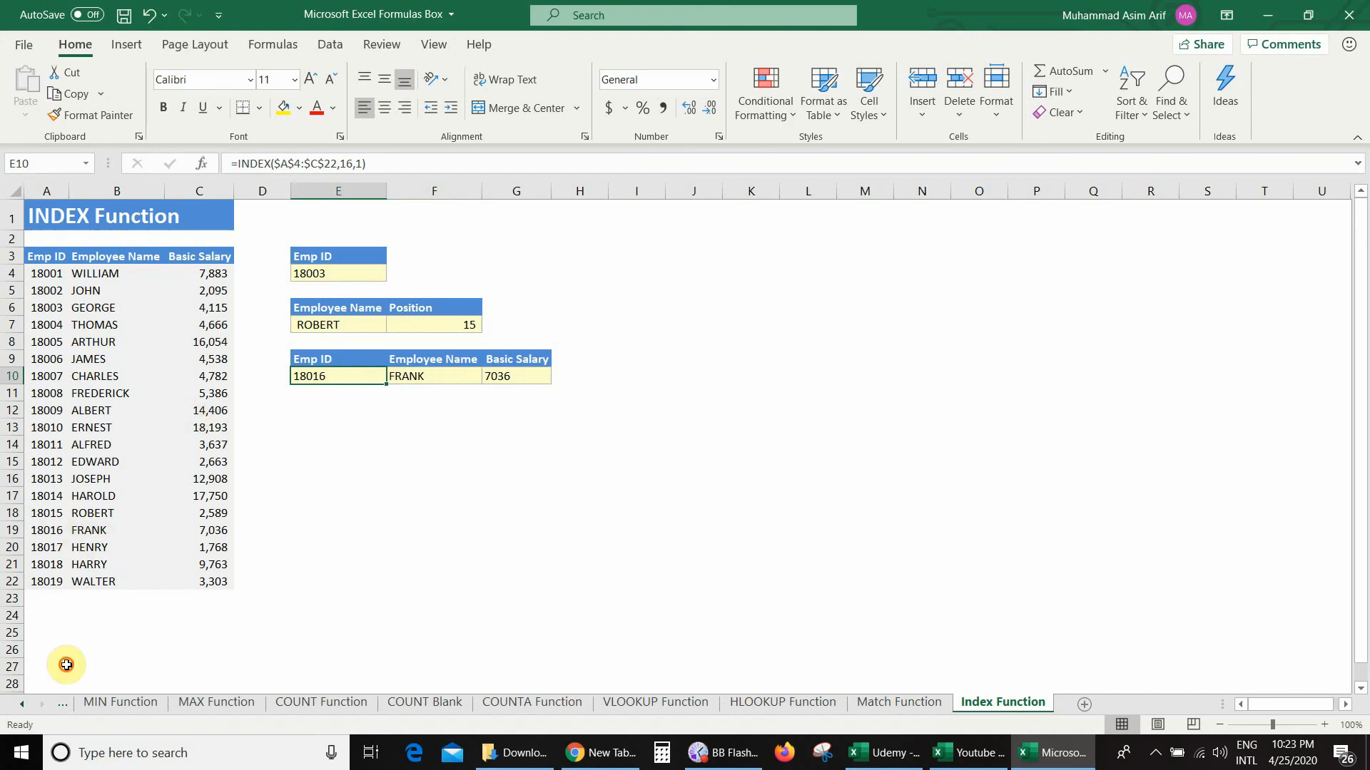
Step: Check the employee ID, name and salary in table row 19 against the row 10 results
click(61, 530)
click(92, 529)
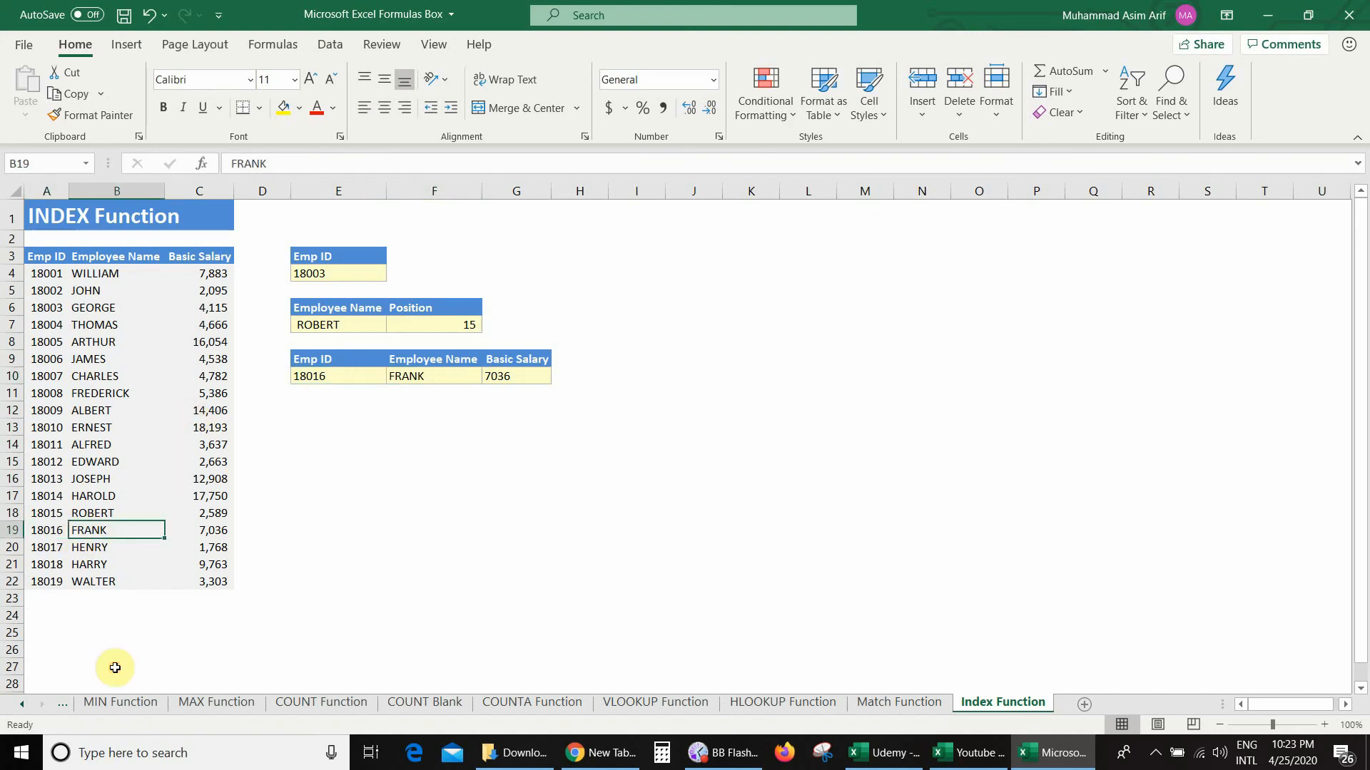
click(205, 530)
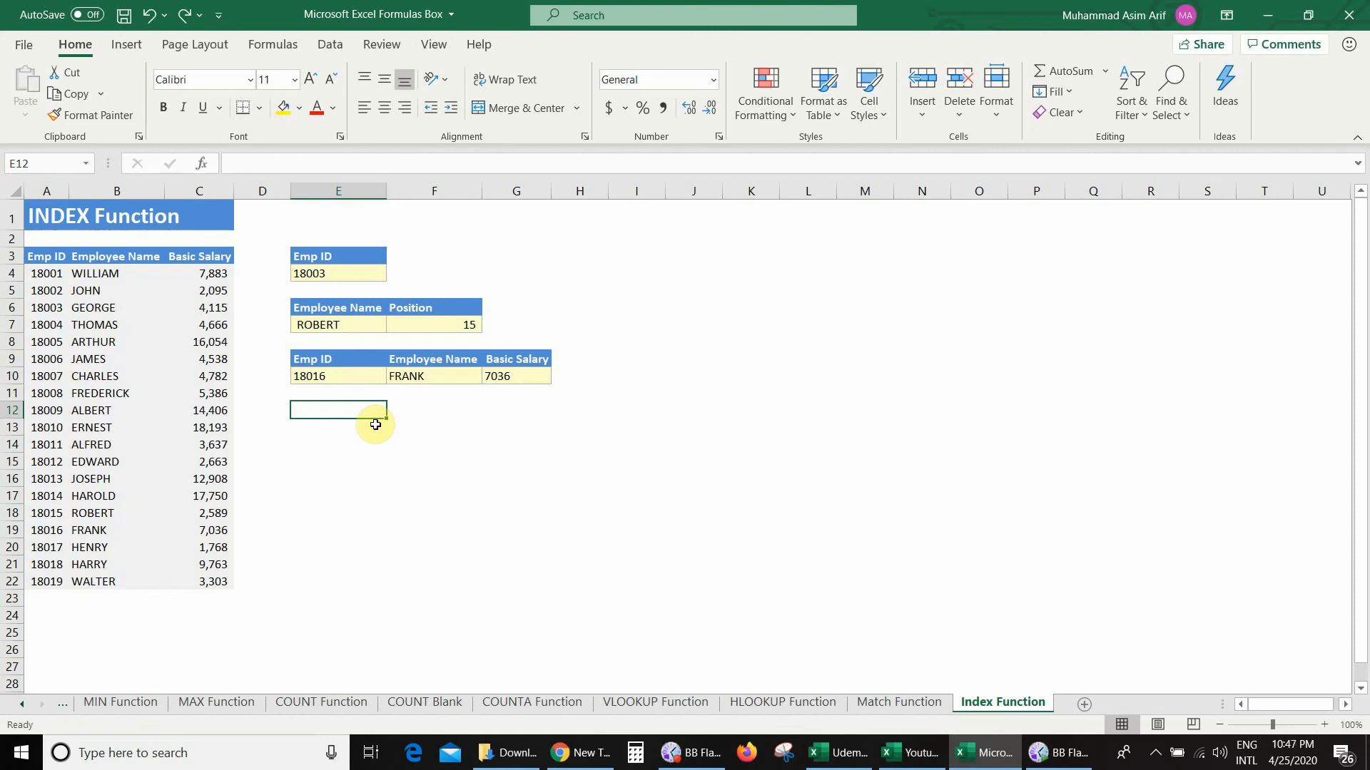
Step: Copy the Position header and its value from F6:F7 to H9:H10, beside the Basic Salary result
double_click(453, 295)
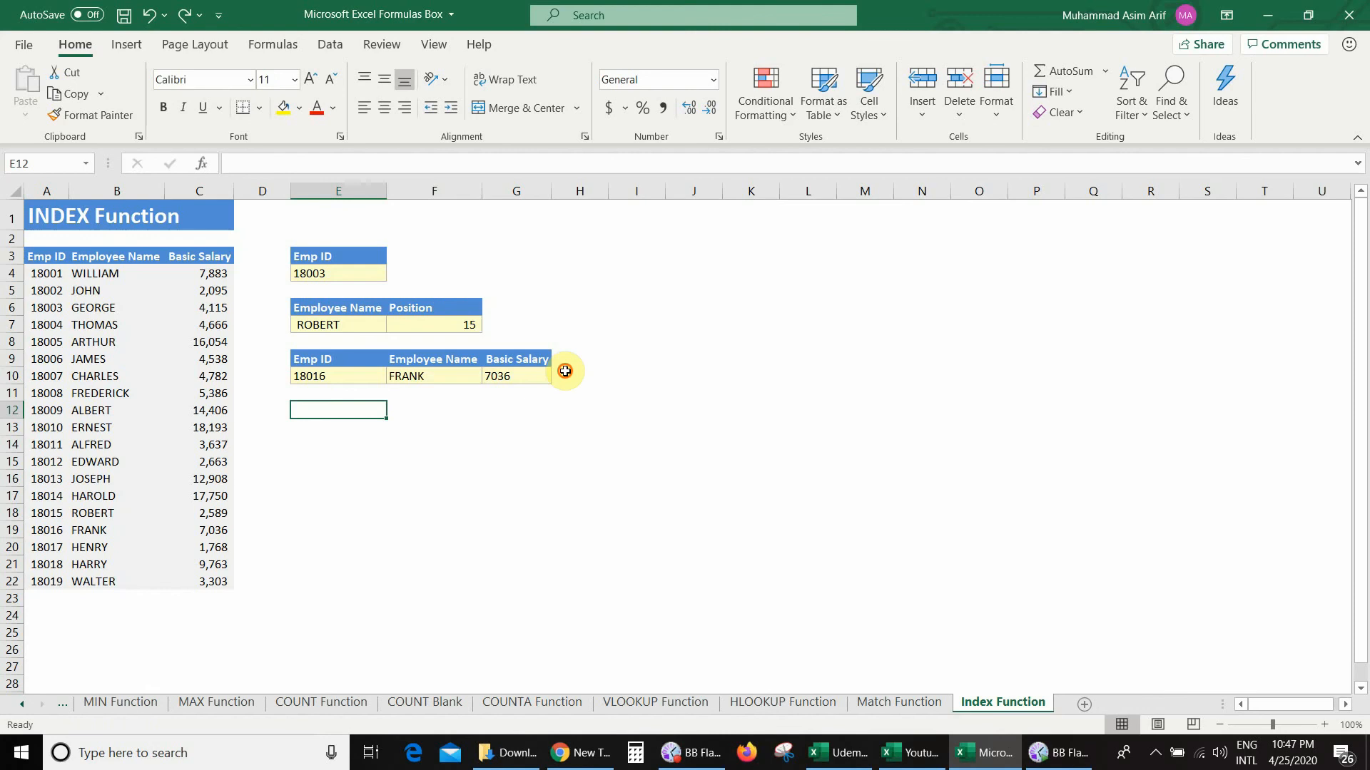
key(shift+Down)
key(ctrl+c)
key(Right)
key(Right)
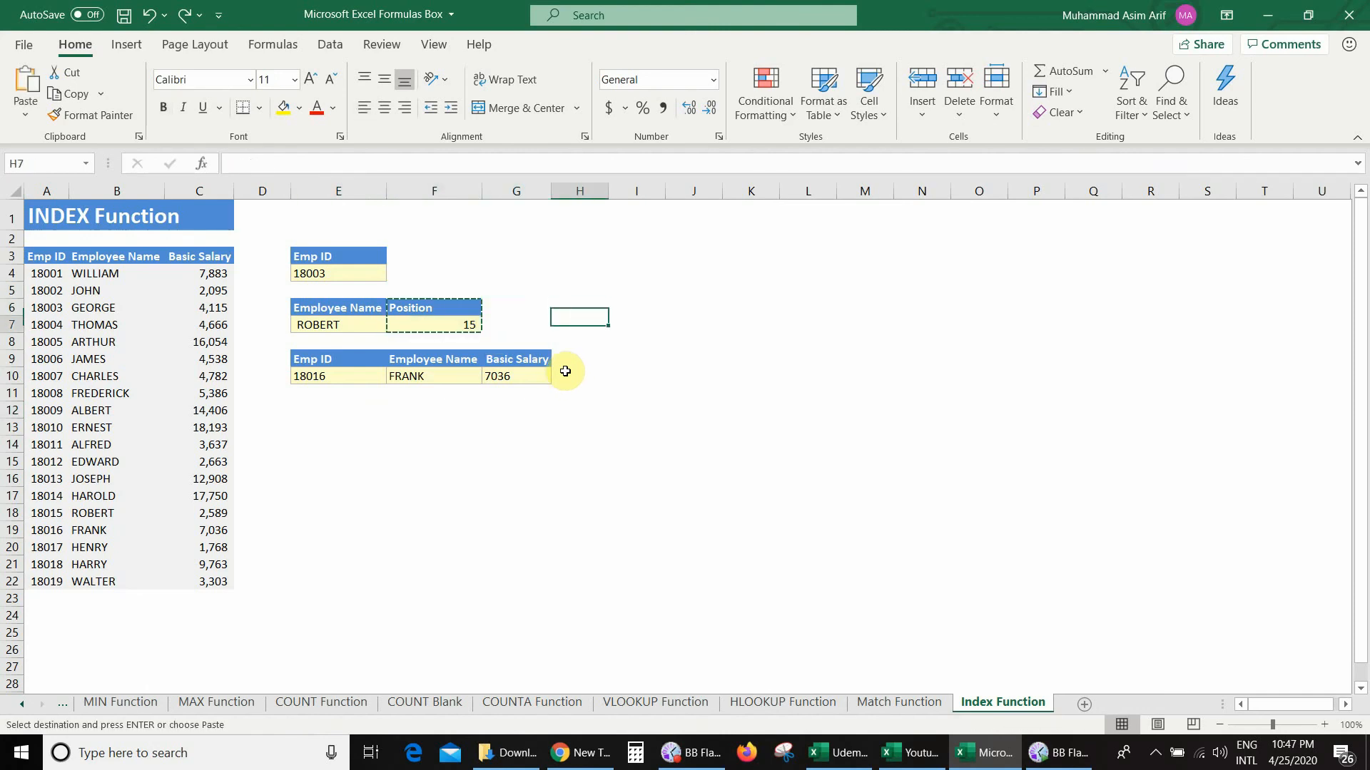
key(Down)
key(Down)
key(Down)
key(ctrl+v)
key(Escape)
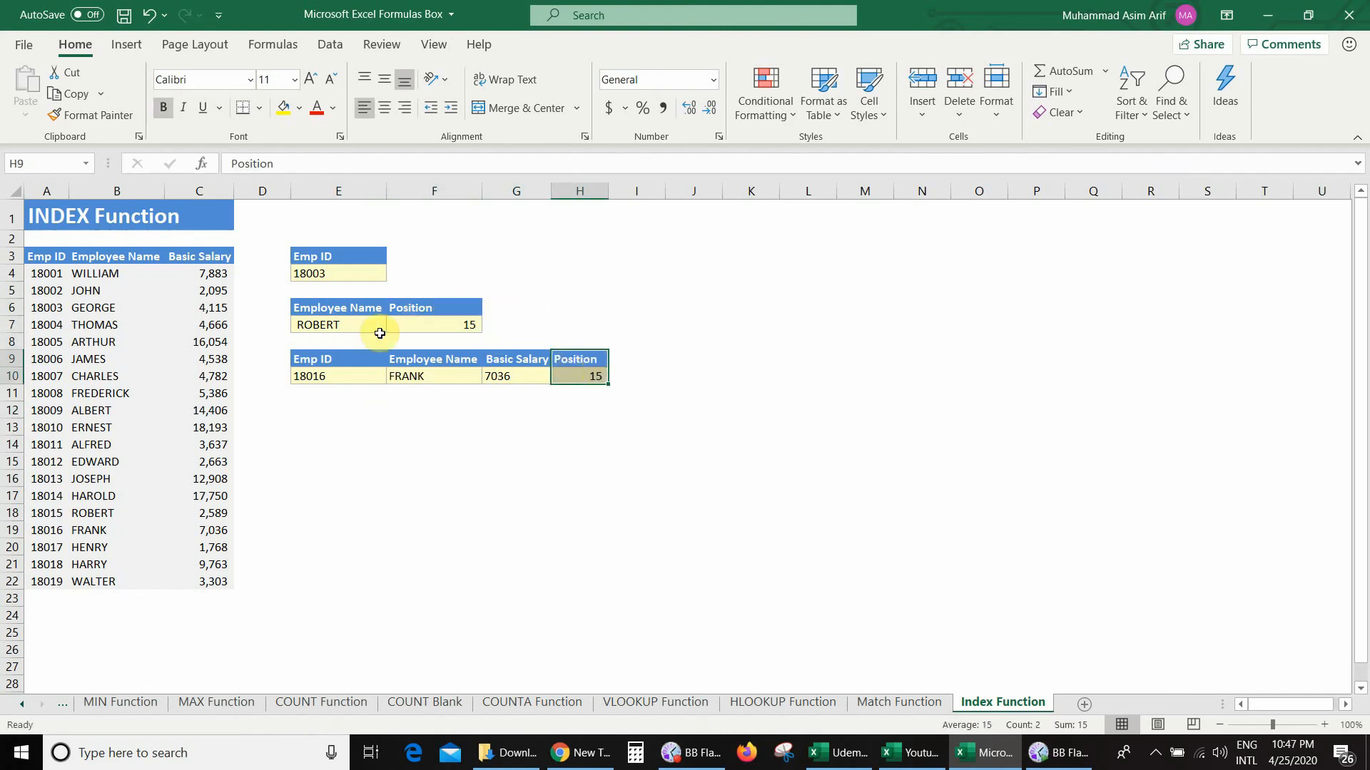
Step: Replace the row number argument of the INDEX formula in E10 with the absolute reference $H$10
click(350, 375)
key(F2)
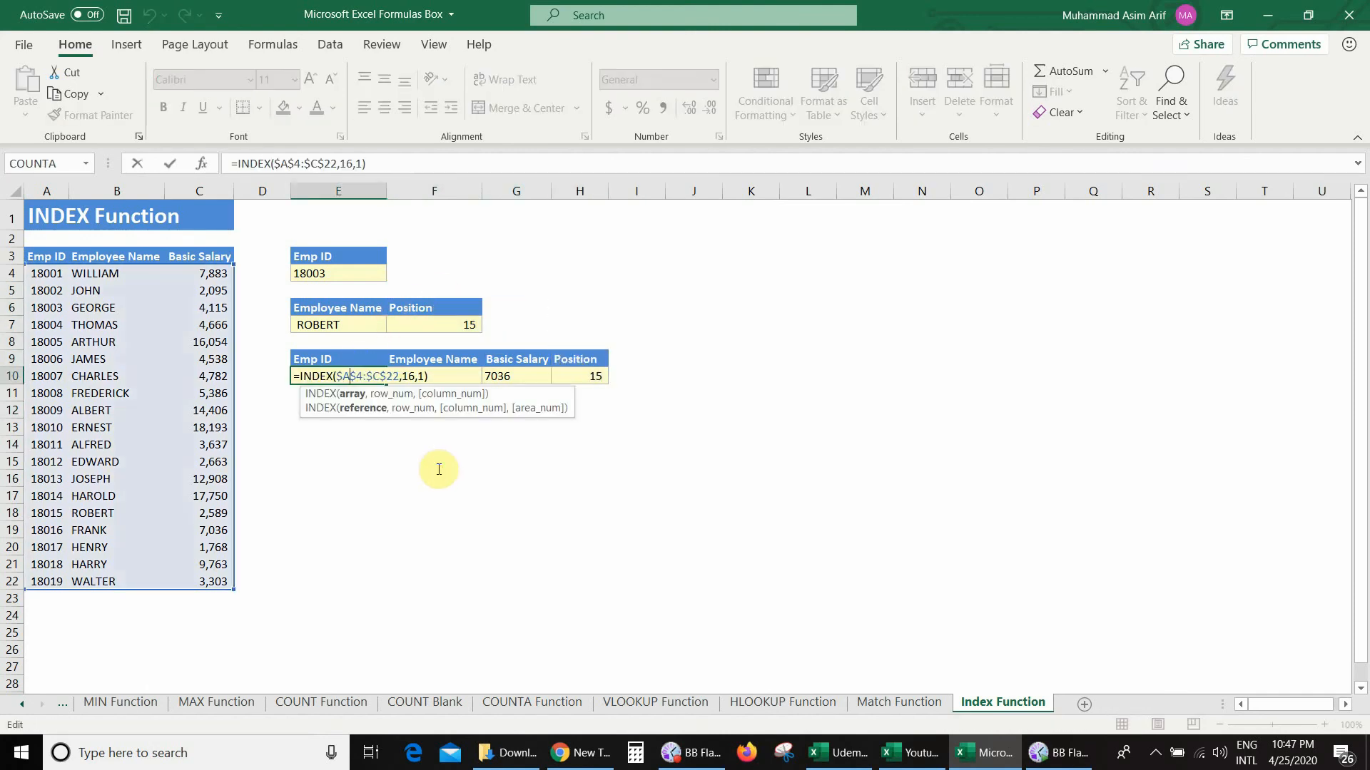
click(404, 375)
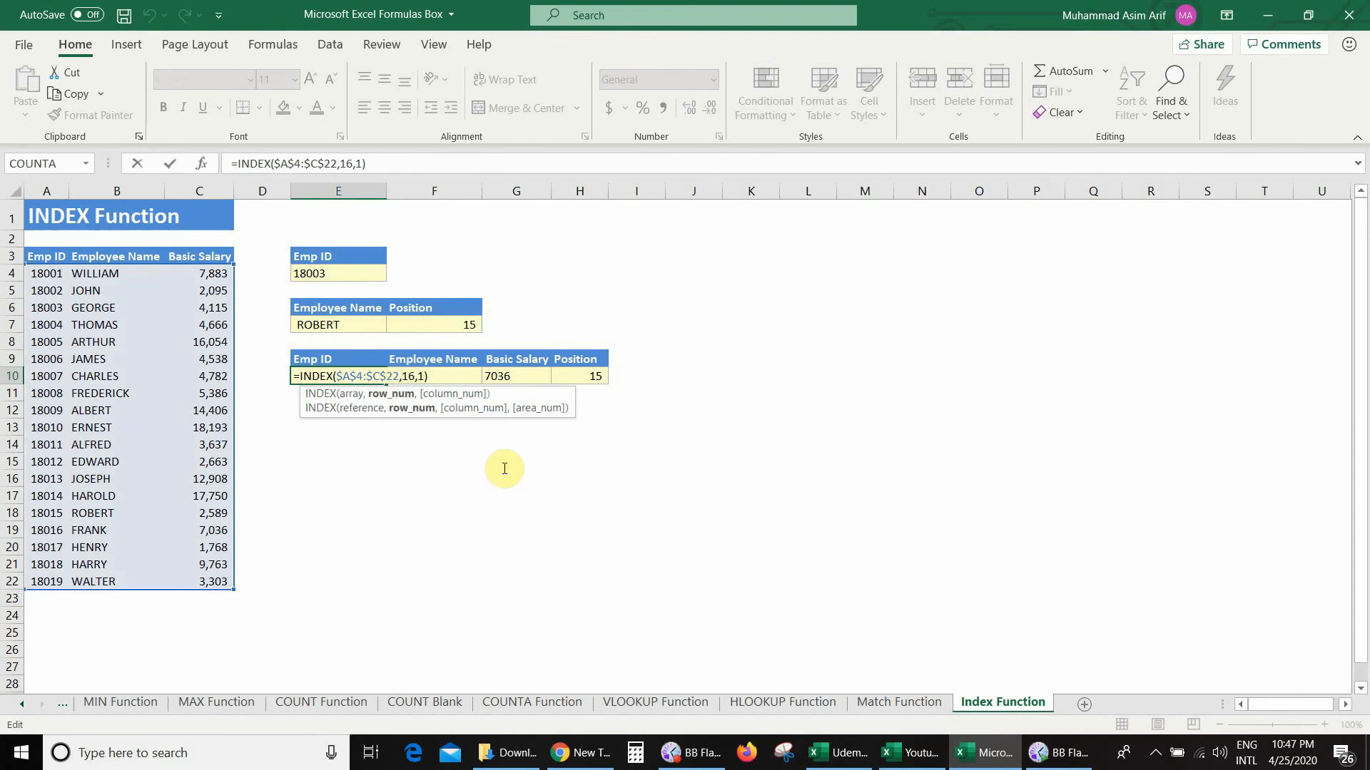
key(Delete)
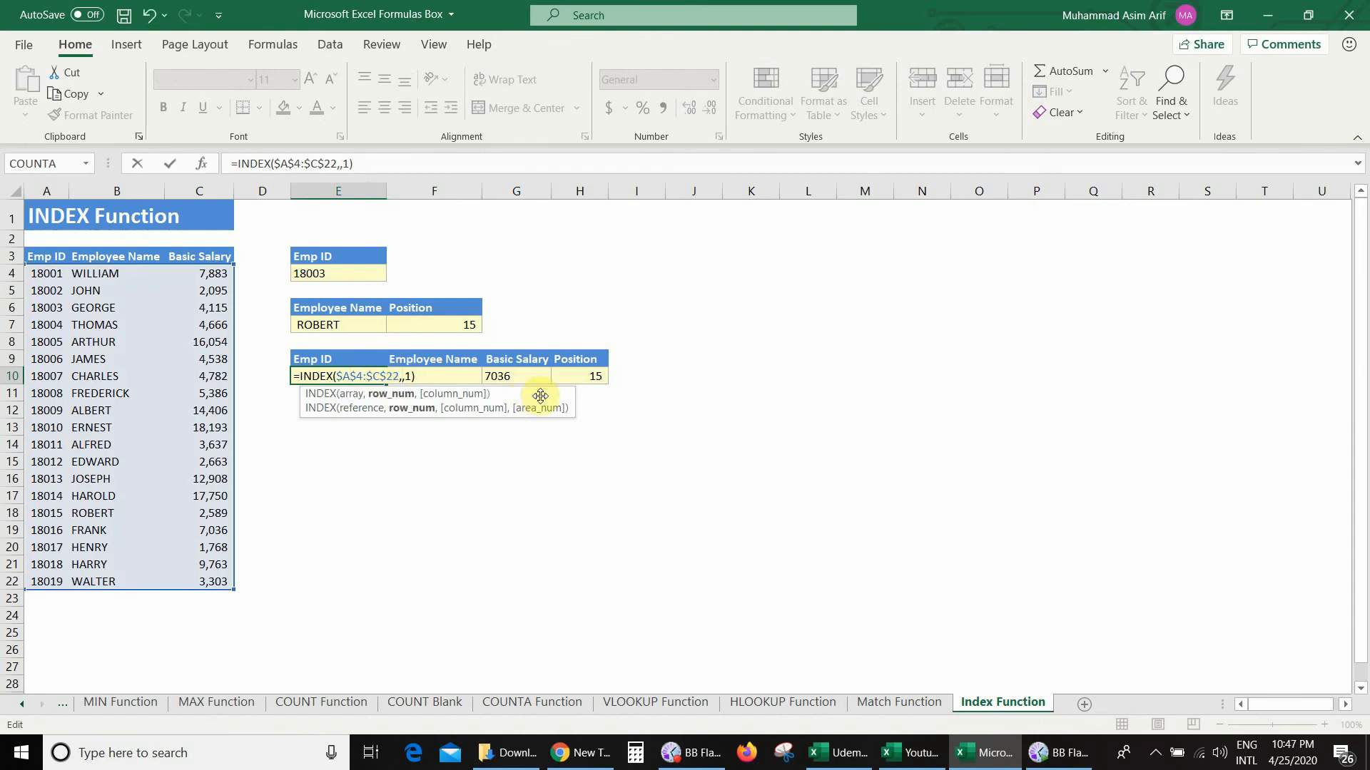
click(575, 373)
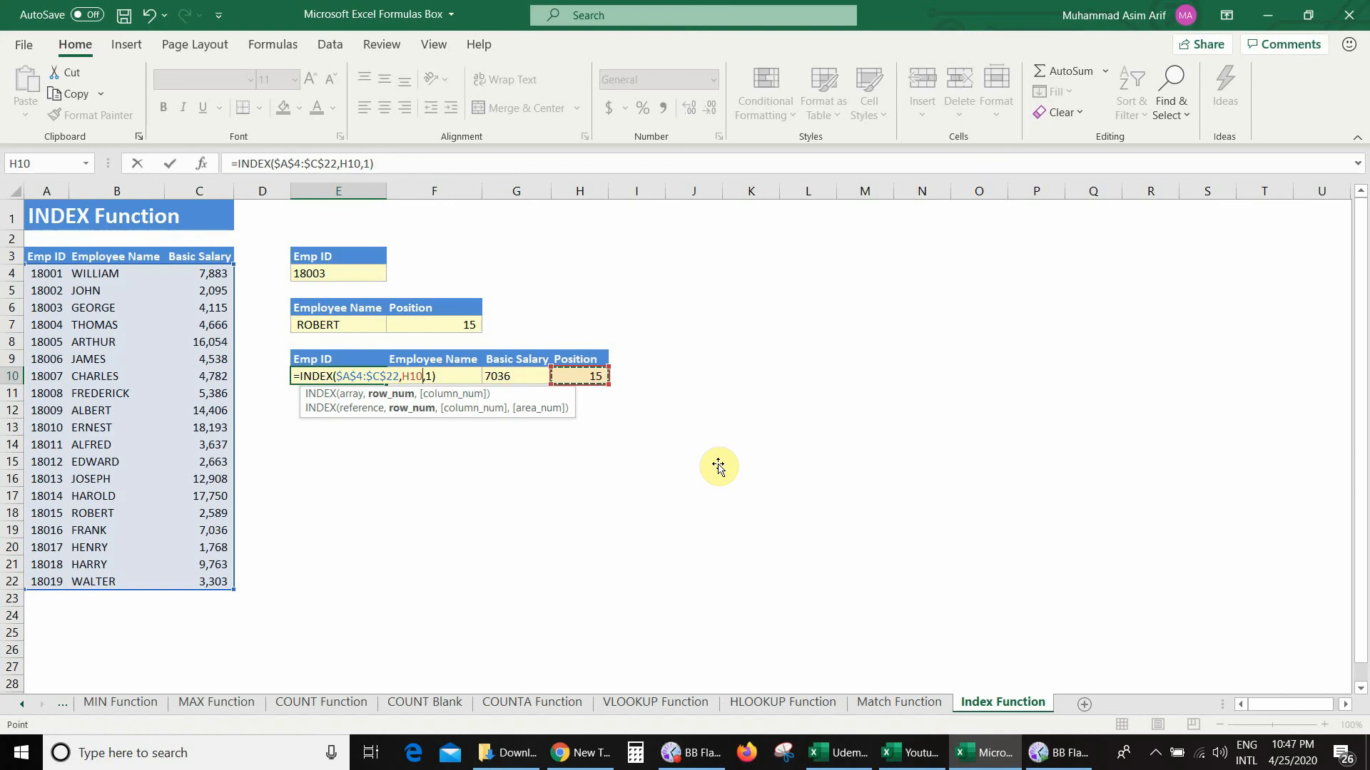
key(F4)
key(Return)
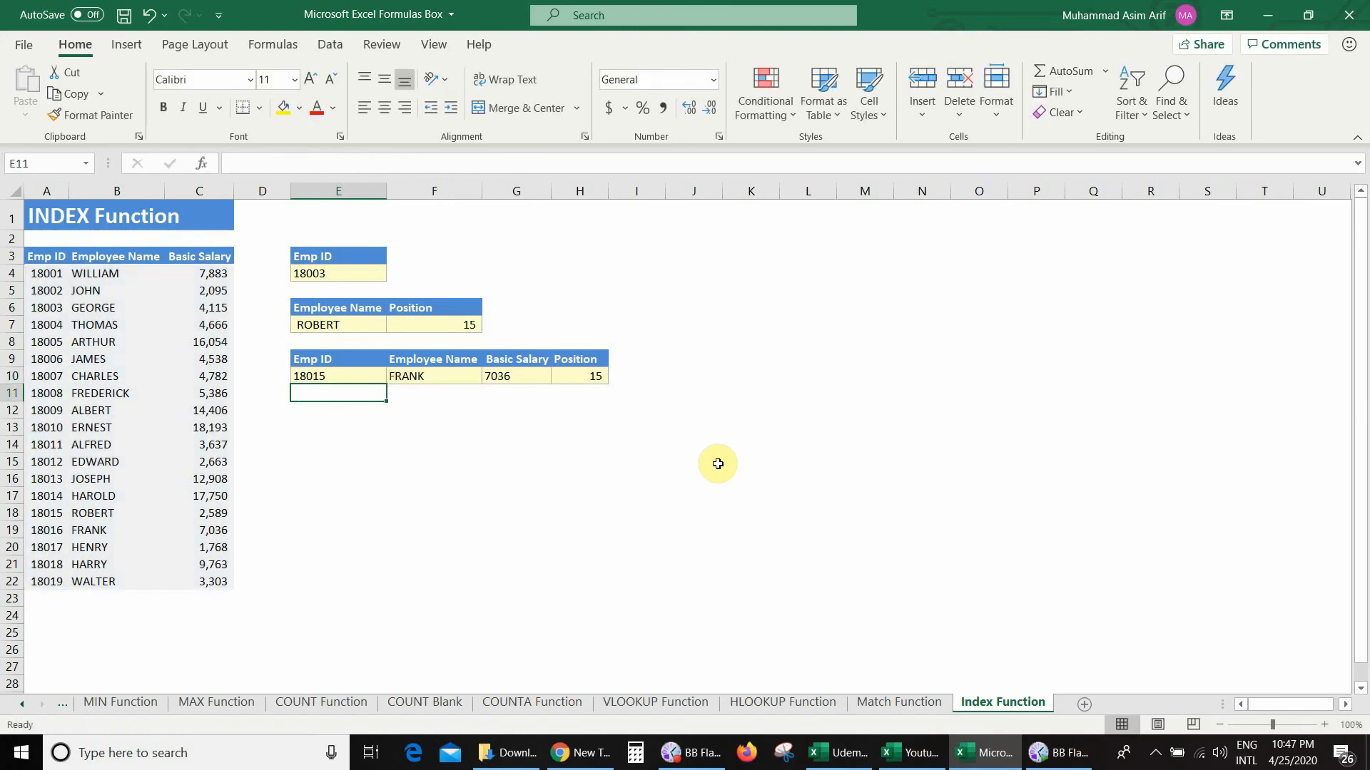
Step: Copy the INDEX formula from E10 into F10 and set its column number argument to 2
key(Up)
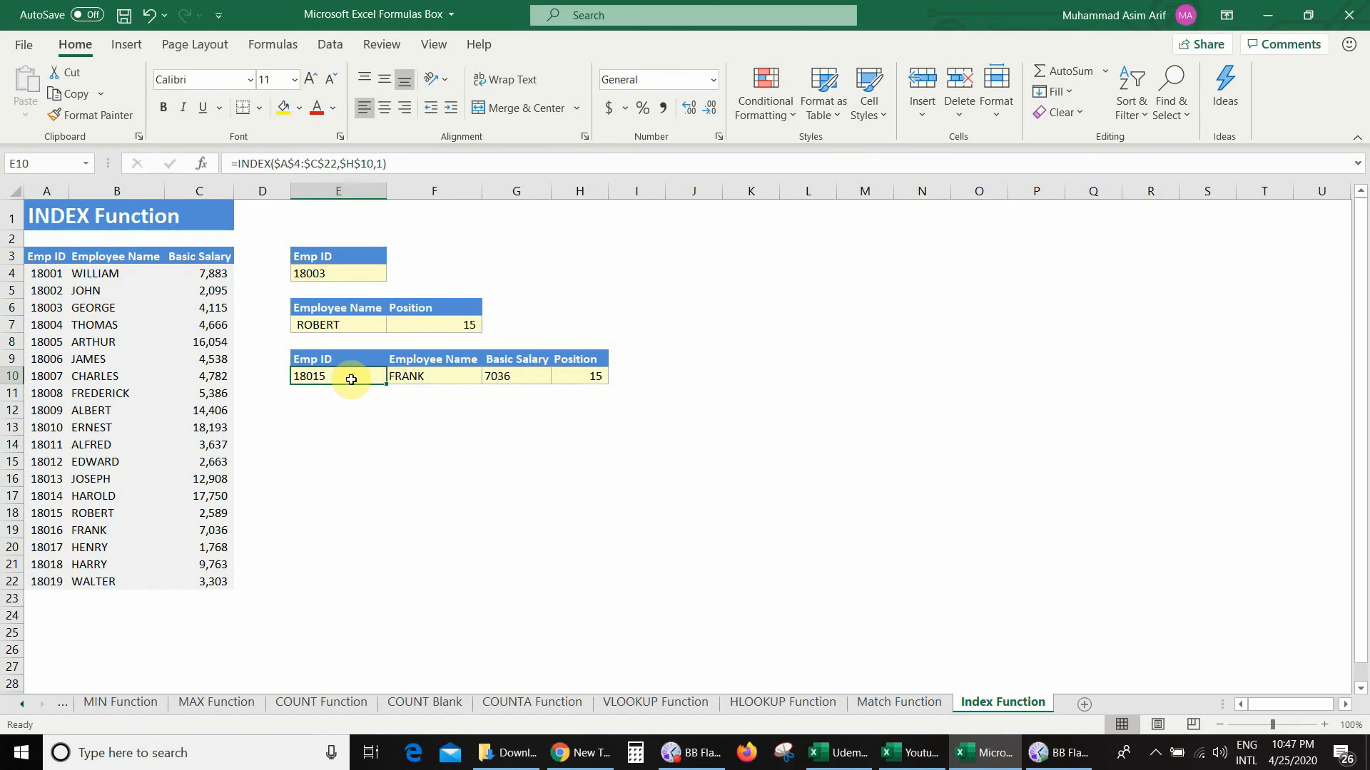
key(ctrl+c)
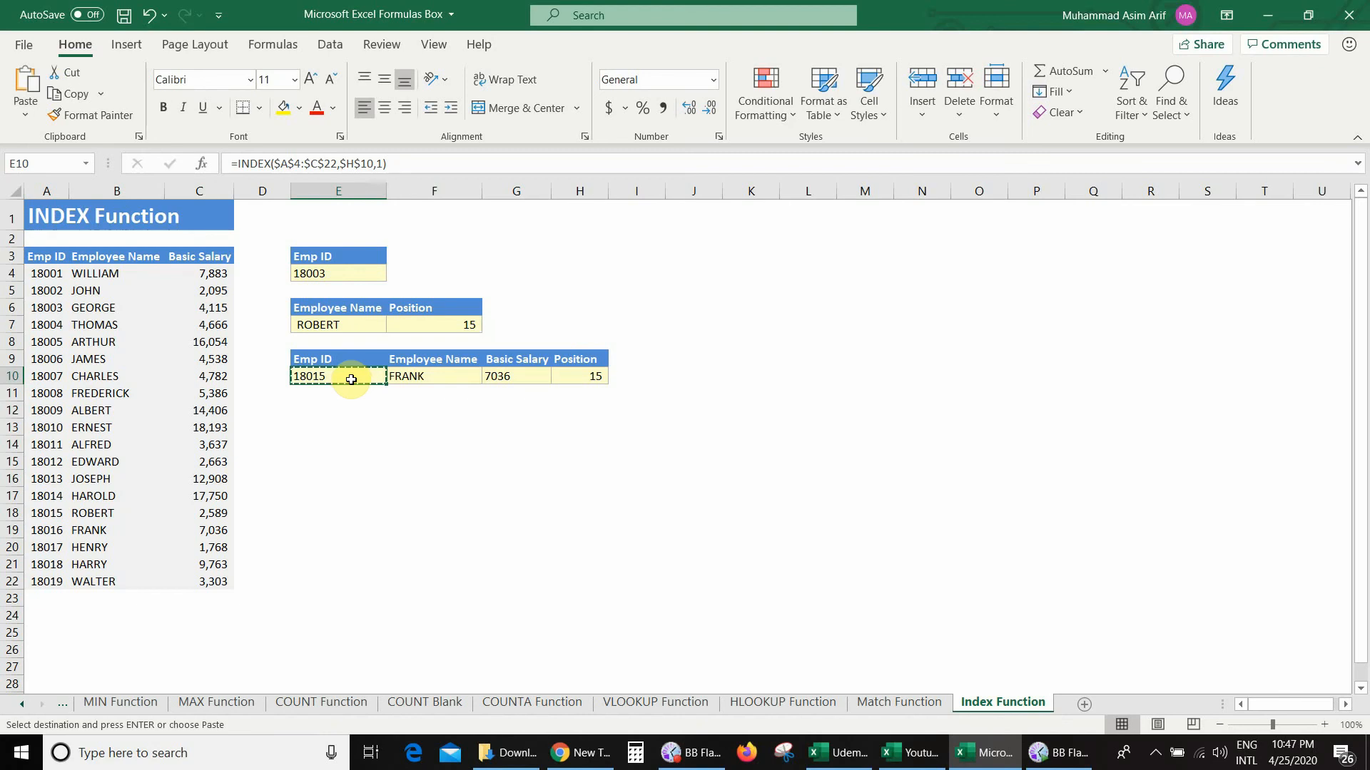
key(Right)
key(ctrl+v)
key(Escape)
key(F2)
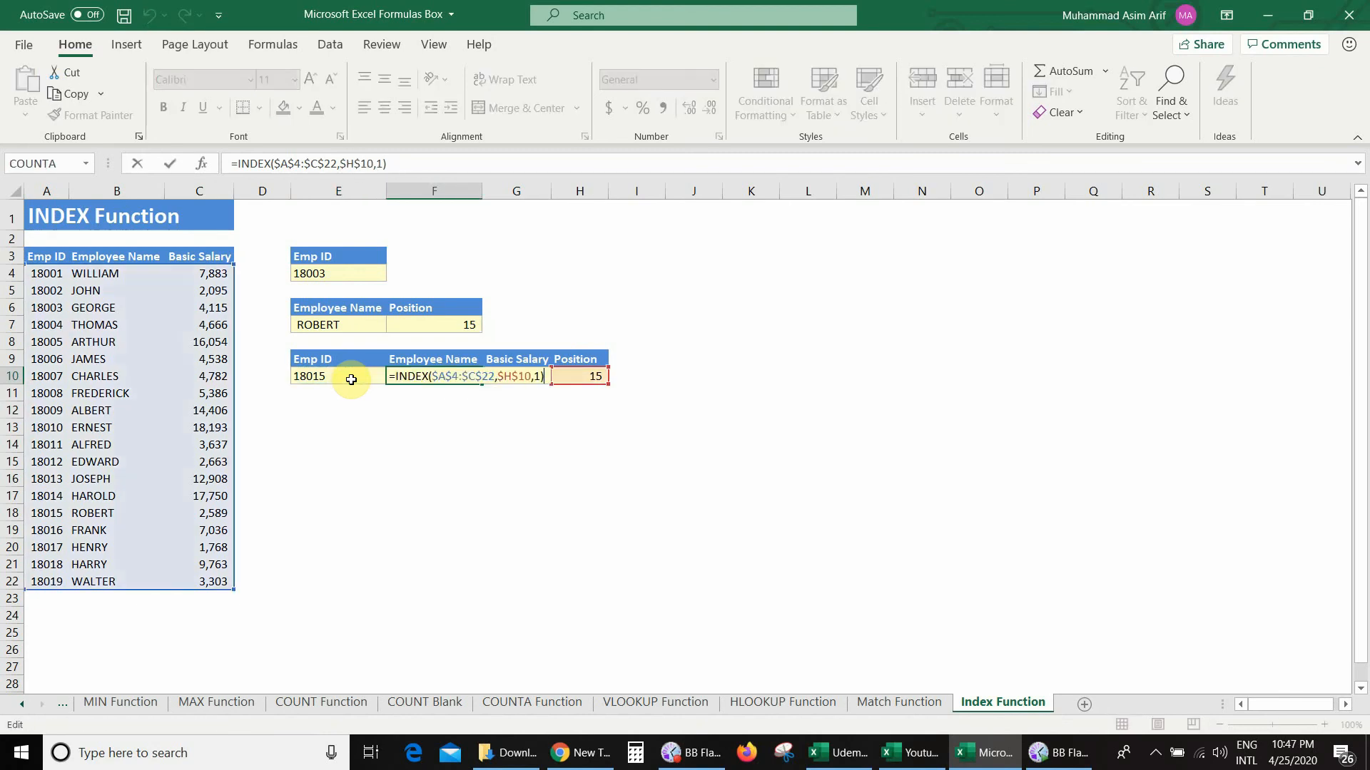
key(Left)
key(Left)
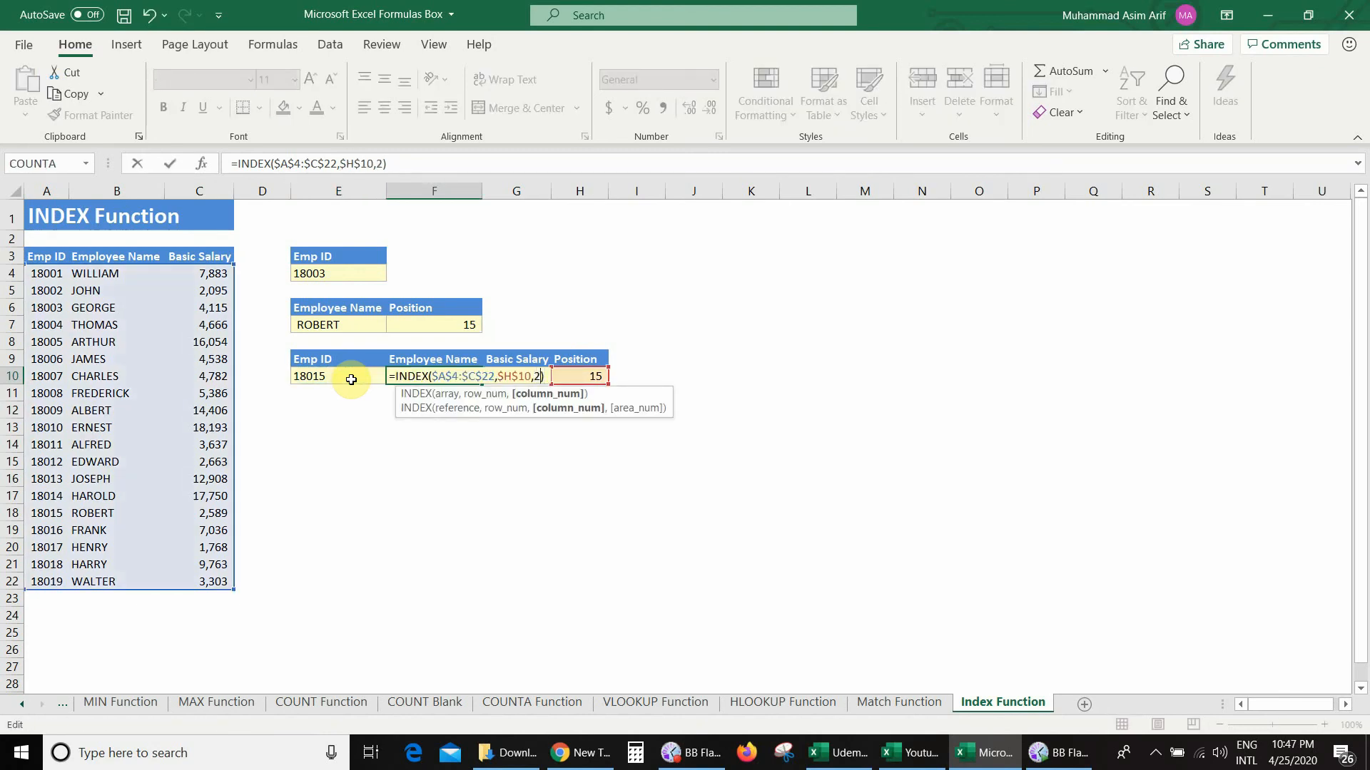
key(Return)
Step: Copy the INDEX formula from F10 into G10 and set its column number argument to 3
key(Up)
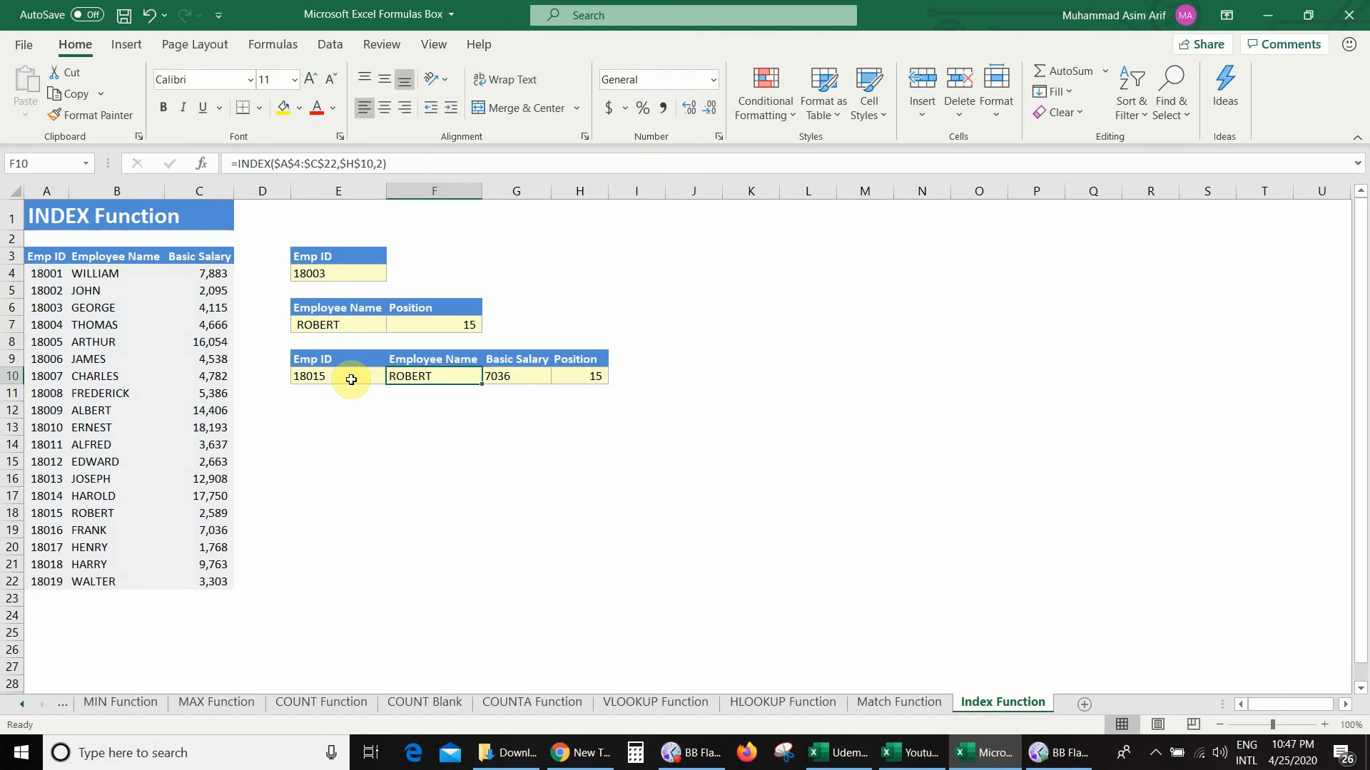
key(ctrl+c)
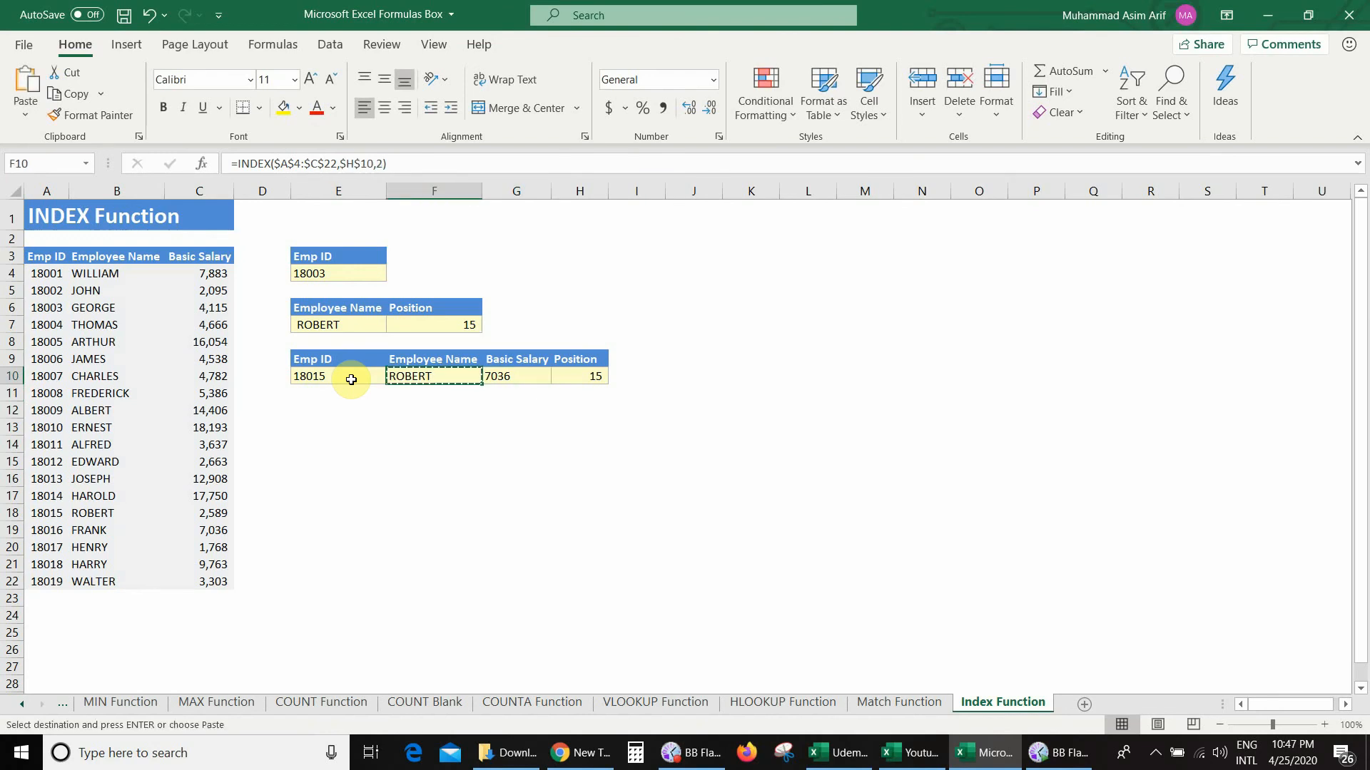
key(Right)
key(ctrl+v)
key(Escape)
key(F2)
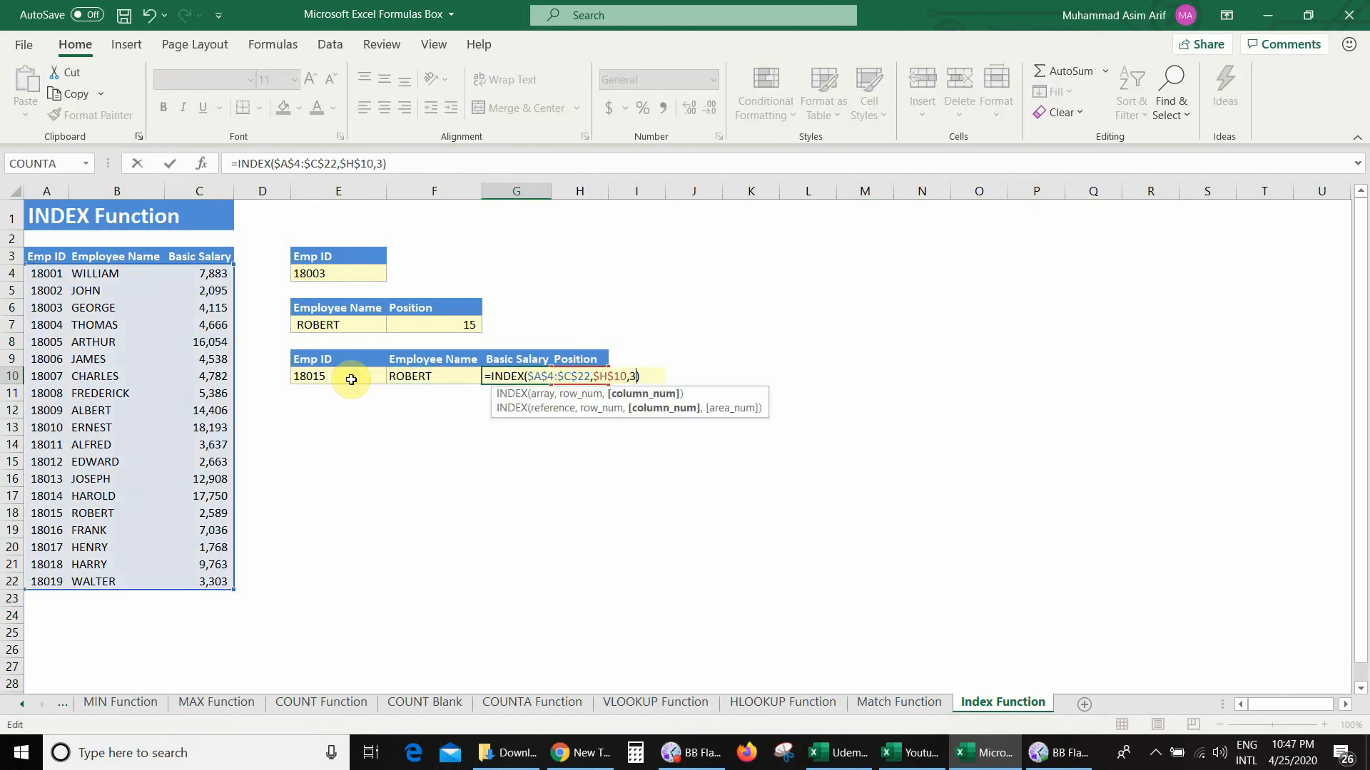
key(Return)
Step: Review the INDEX formulas in E10:G10 and the position in H10, and compare the results with table row 18
key(Up)
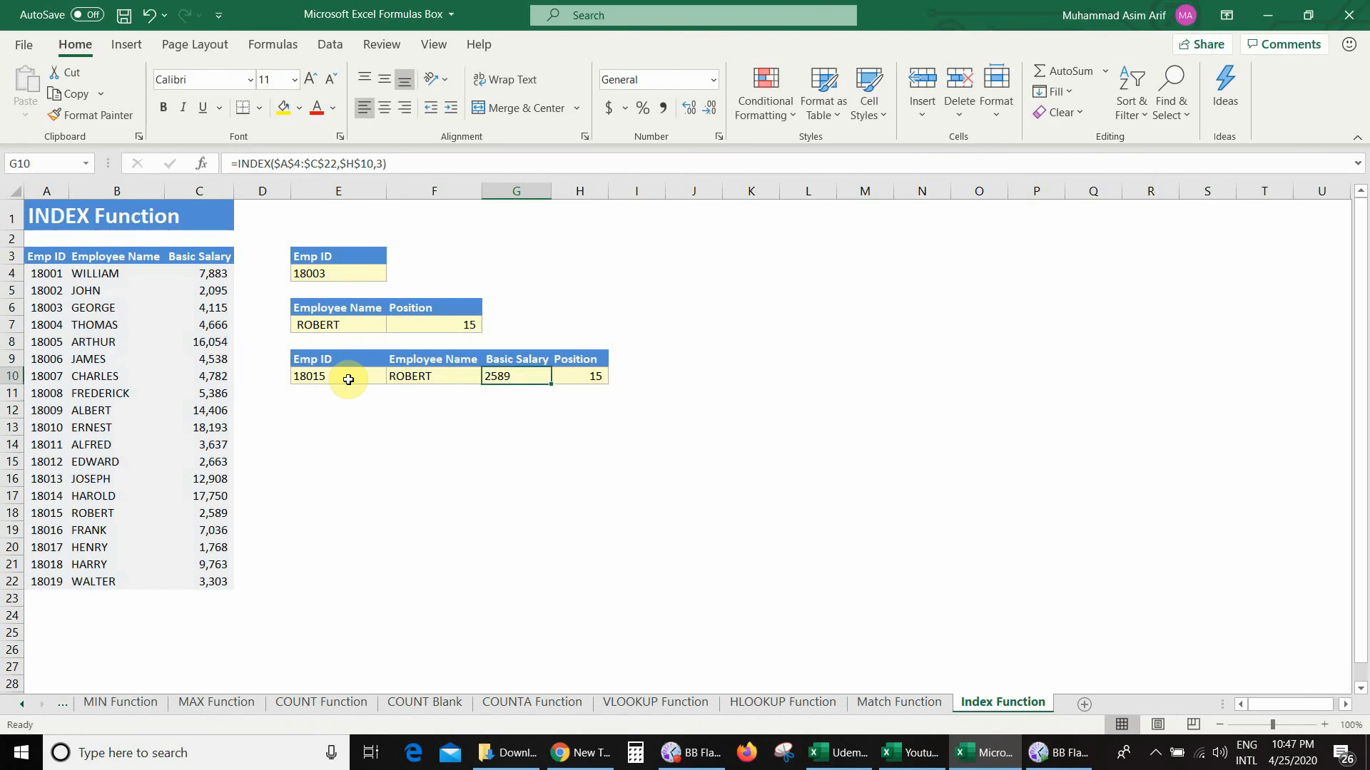
key(Left)
key(Left)
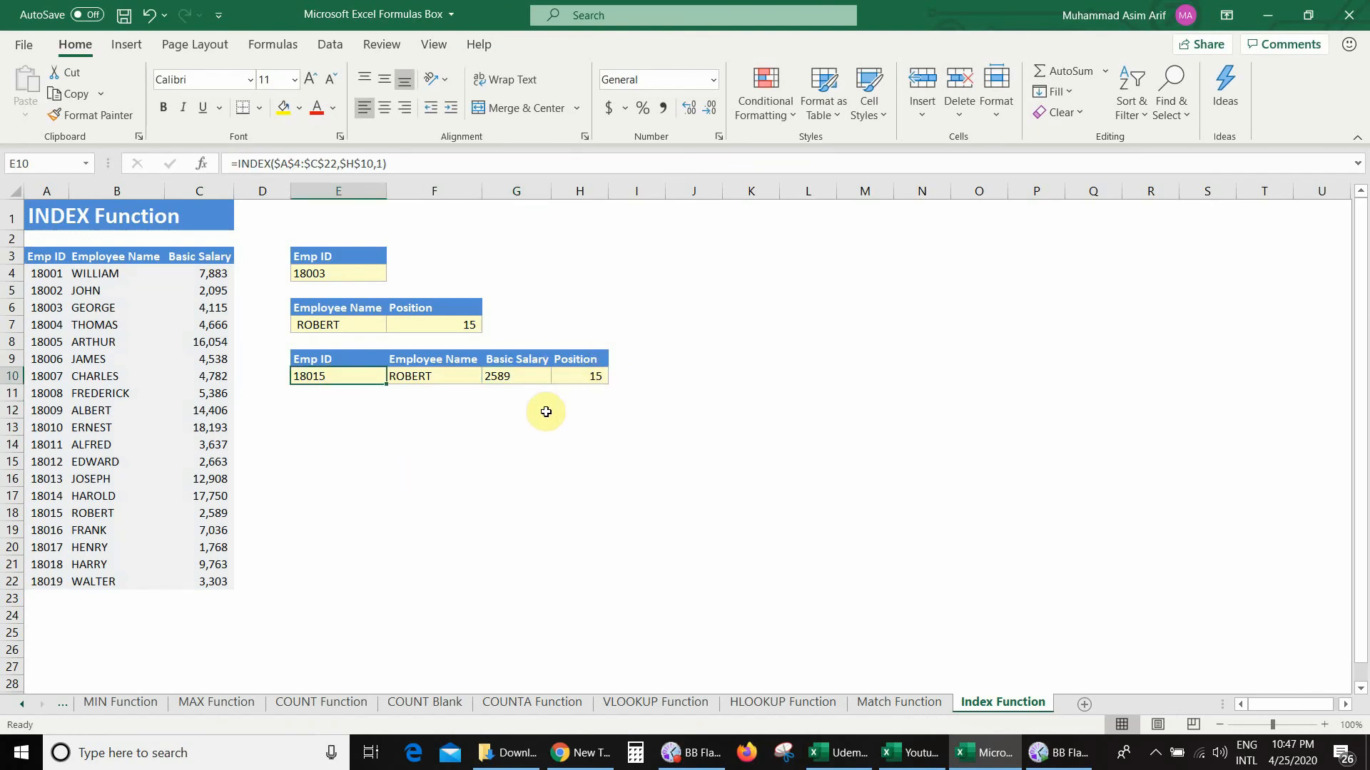
click(448, 375)
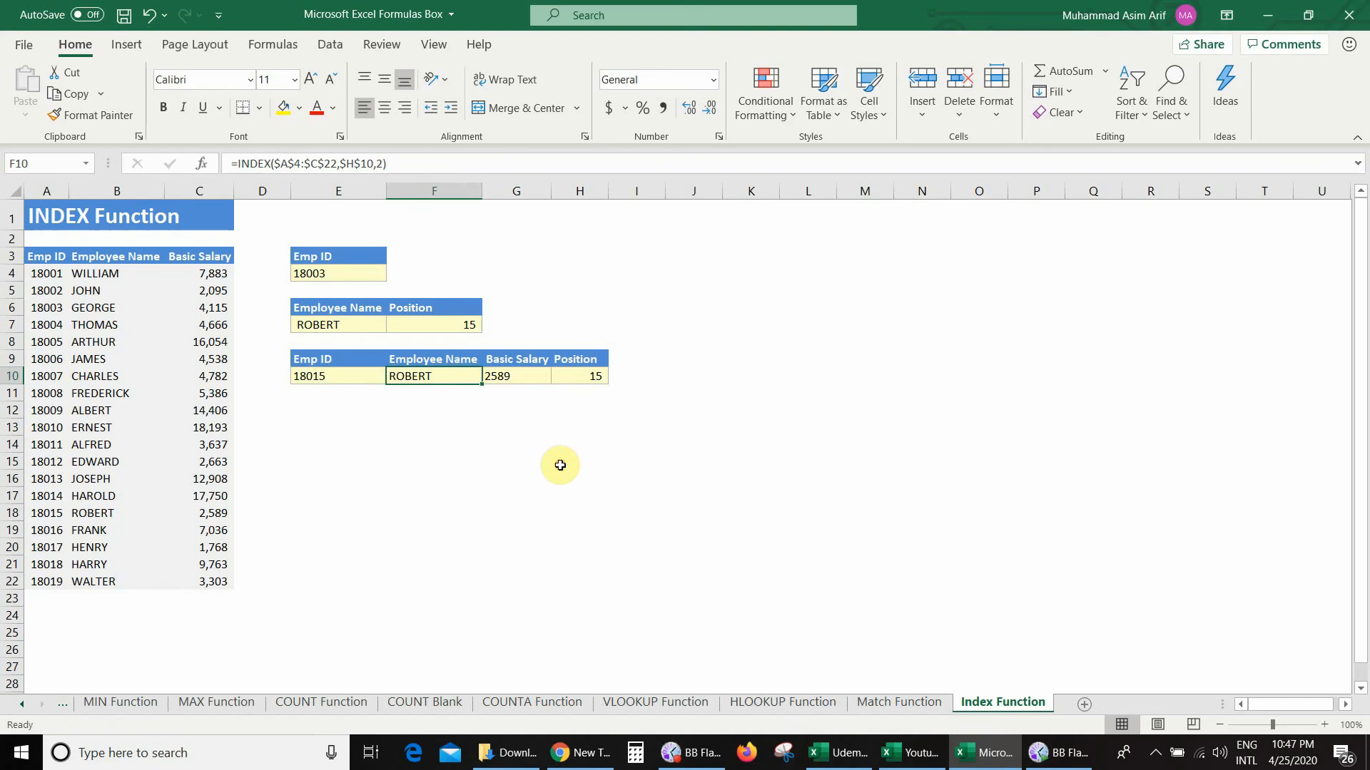
click(532, 373)
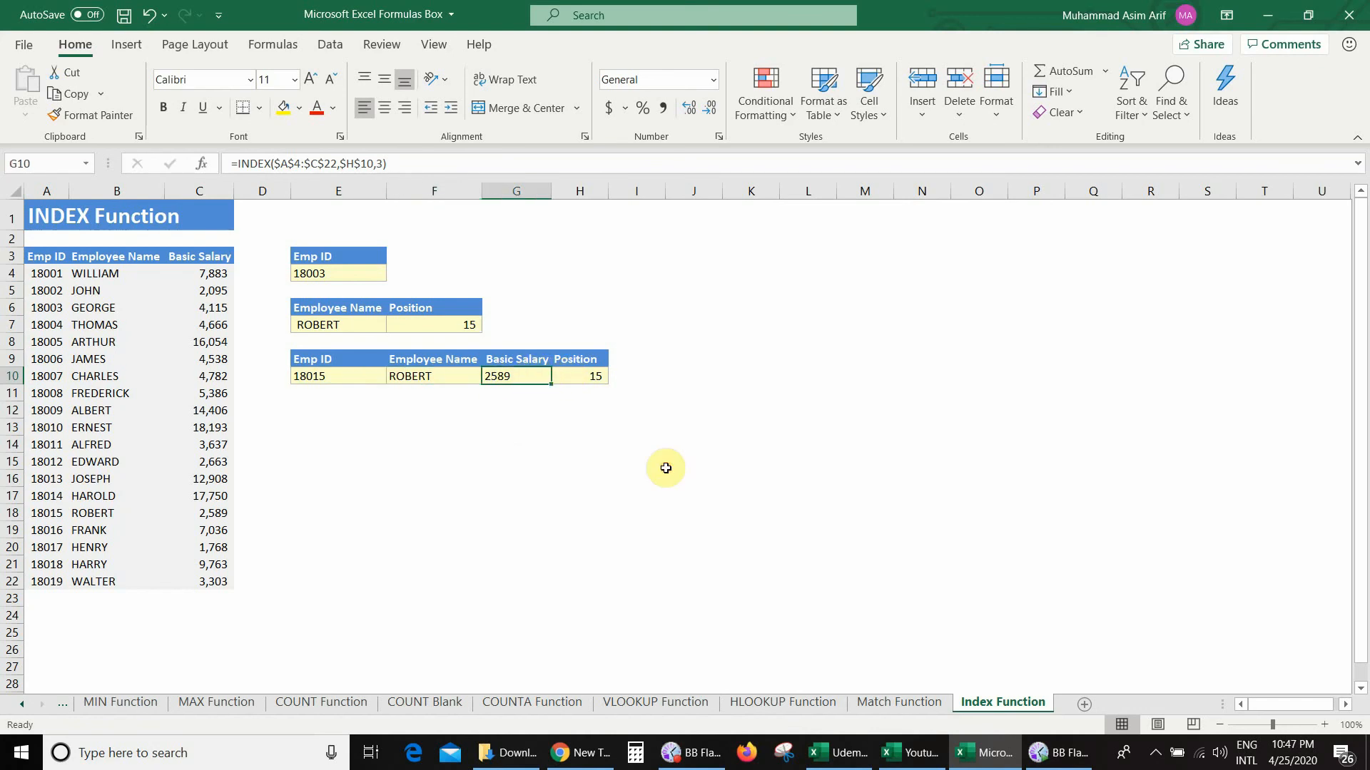
click(580, 370)
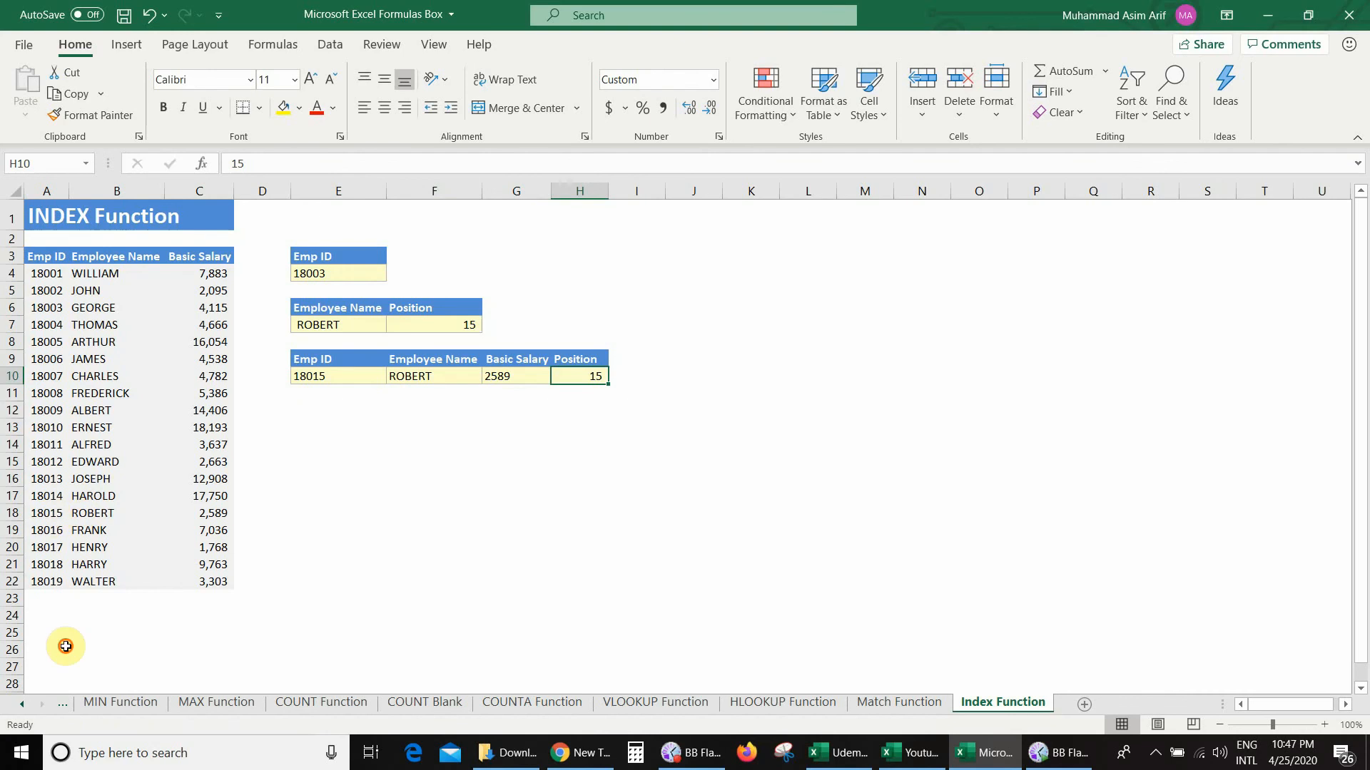
click(57, 514)
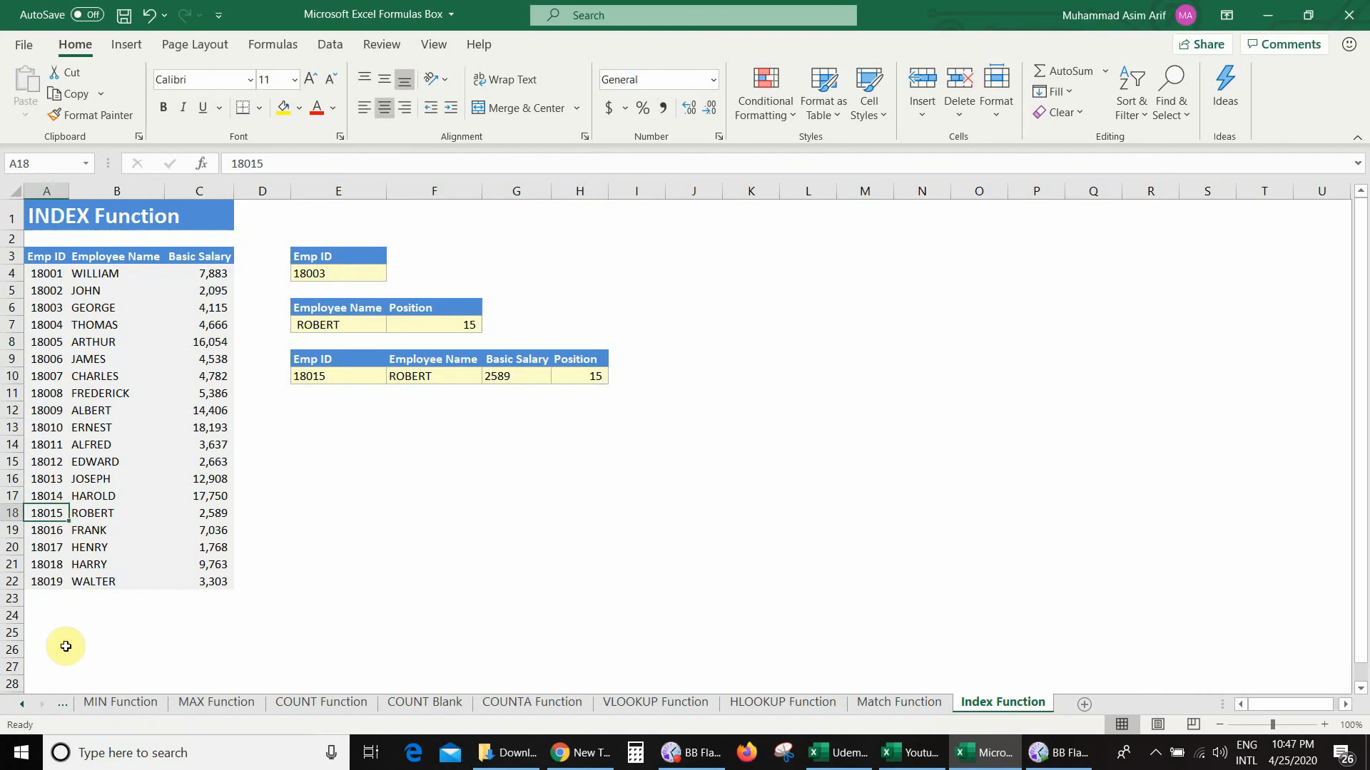
click(100, 514)
click(208, 514)
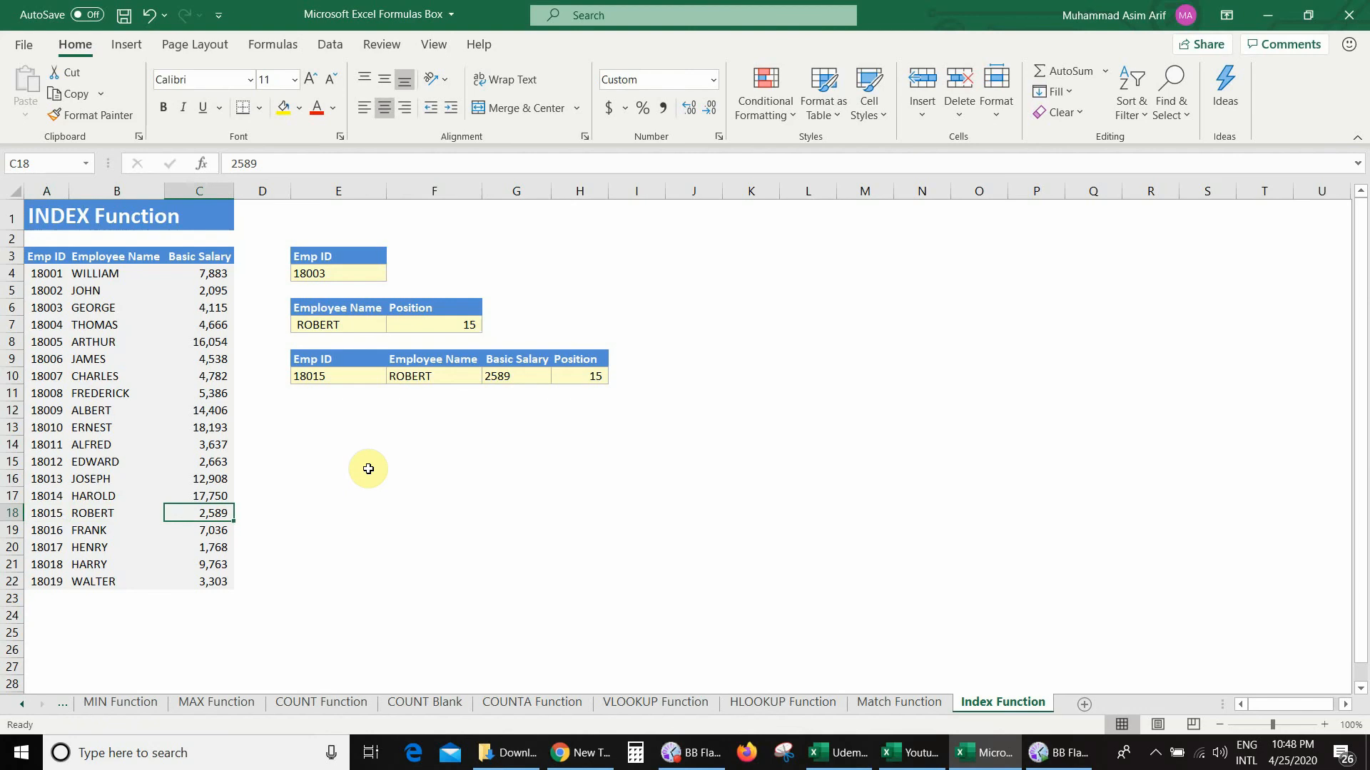
Step: Set the position in H10 to 6 and compare the row 10 results with table row 9
click(597, 375)
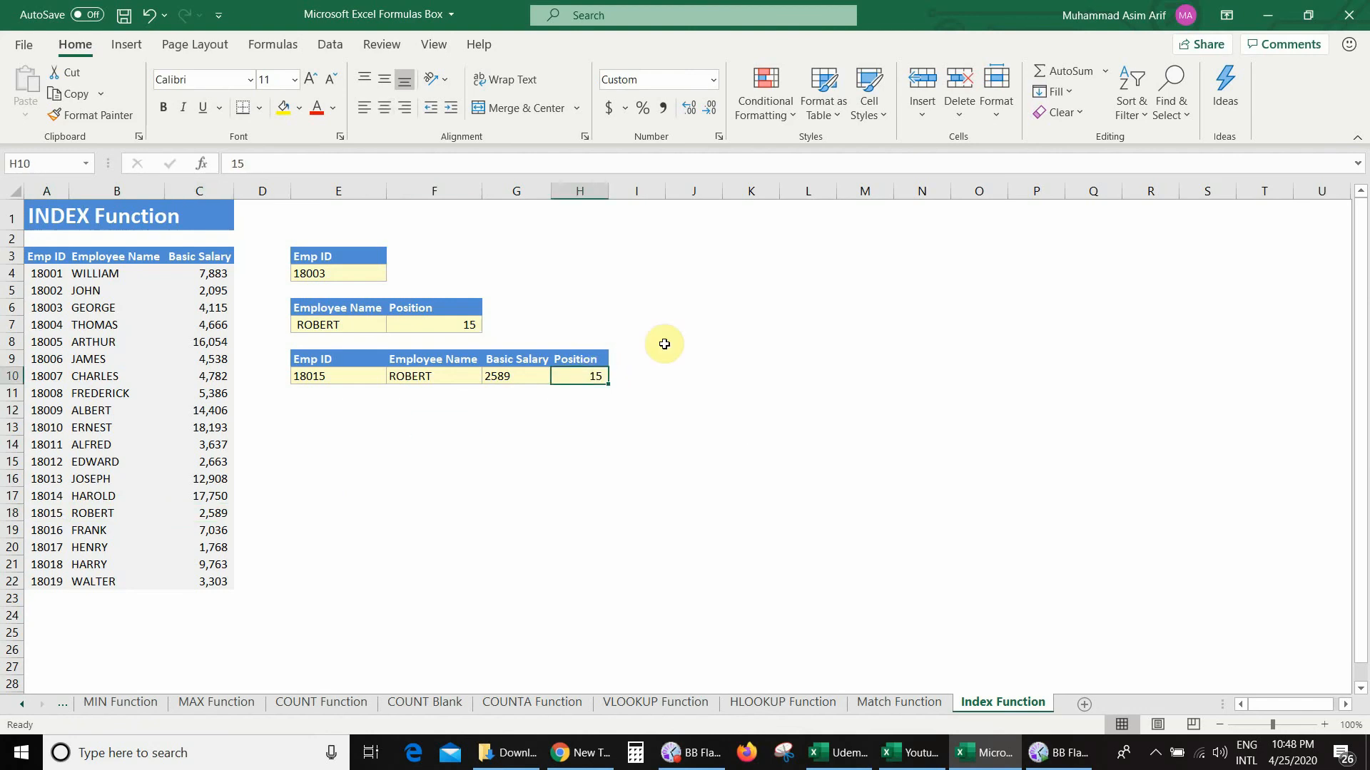
text(6)
key(Return)
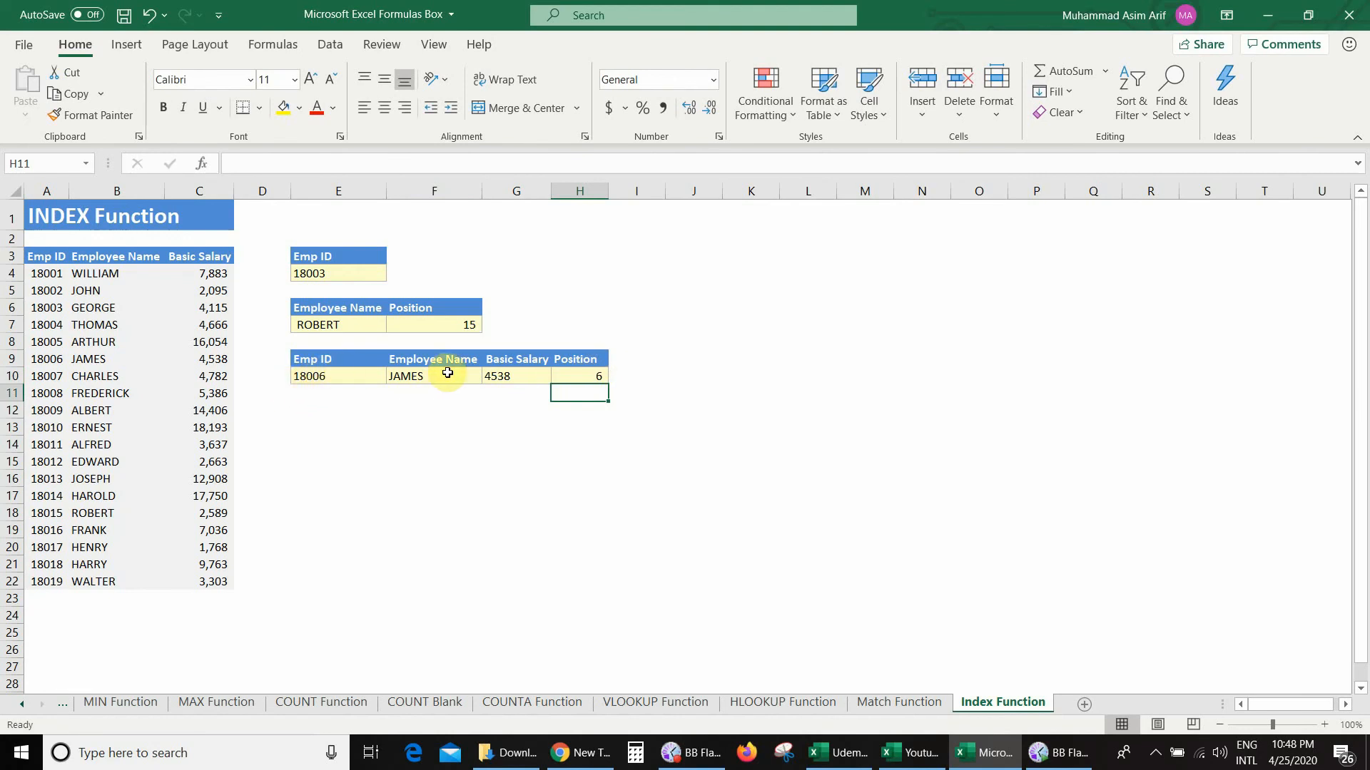
click(403, 375)
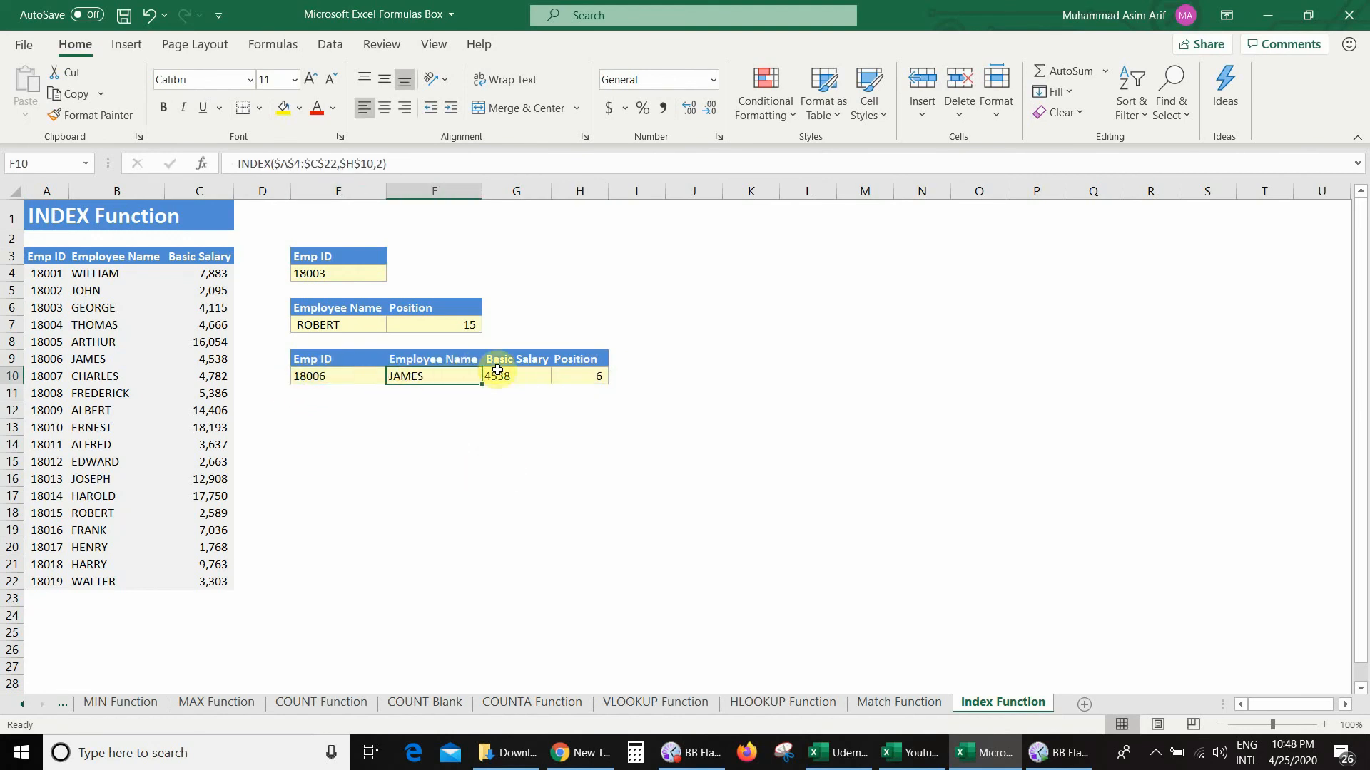
key(Right)
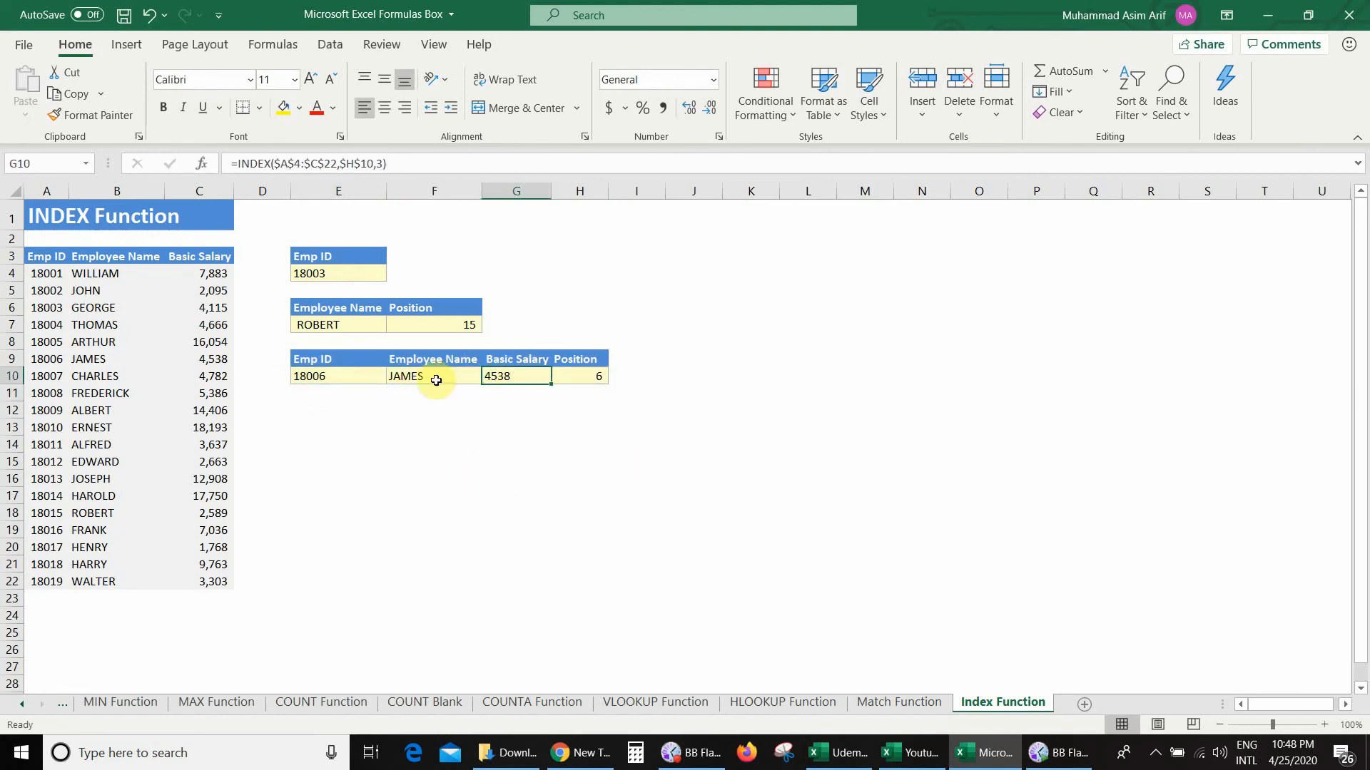
click(336, 376)
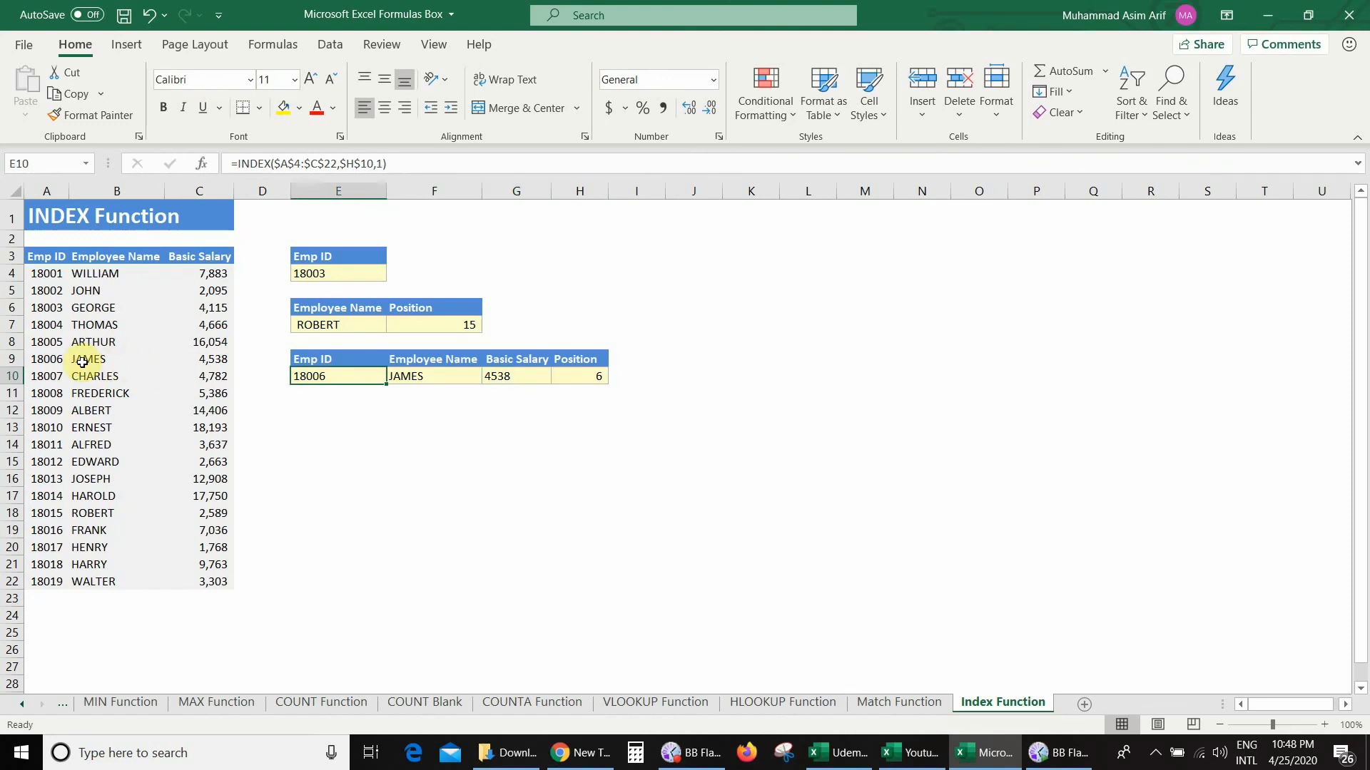
click(49, 360)
key(Right)
key(Right)
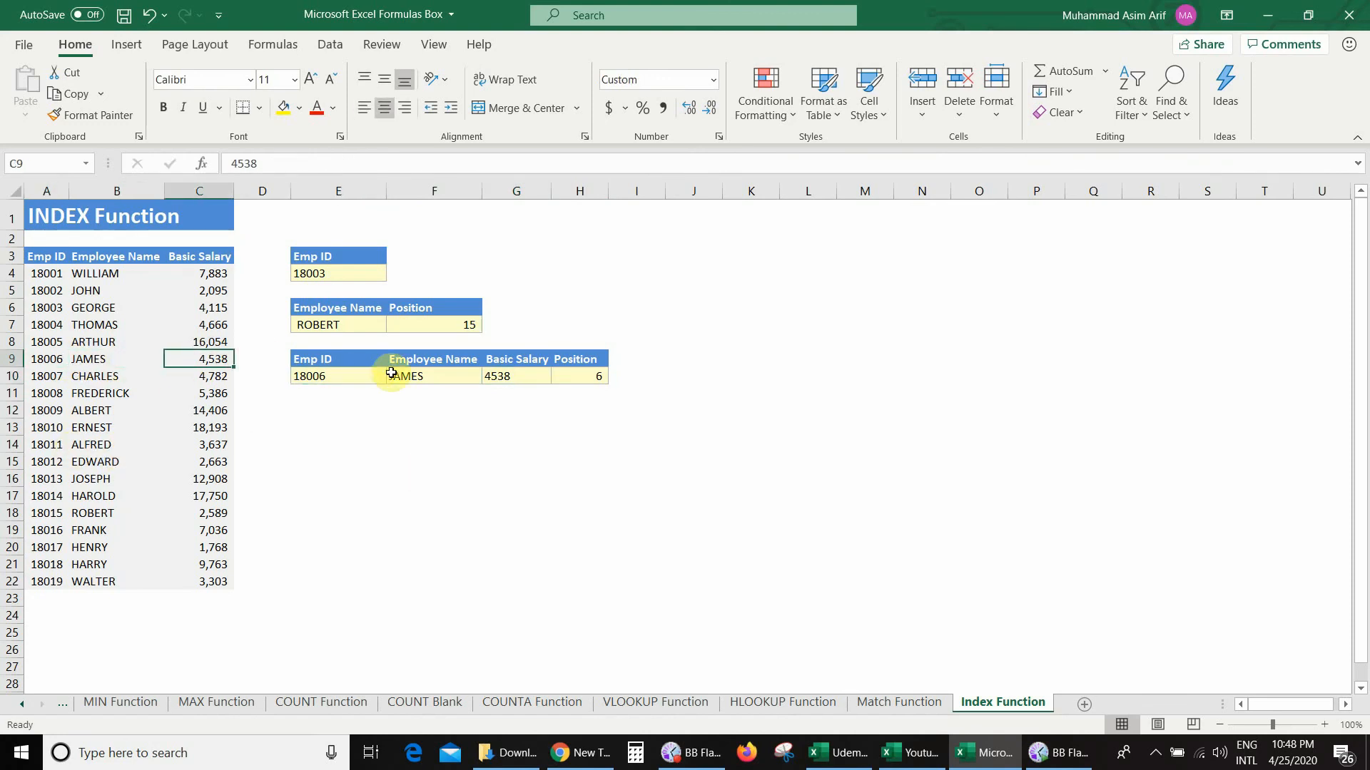
Step: Set the position in H10 to 1 and review the ID, name and salary results in E10:G10
click(601, 378)
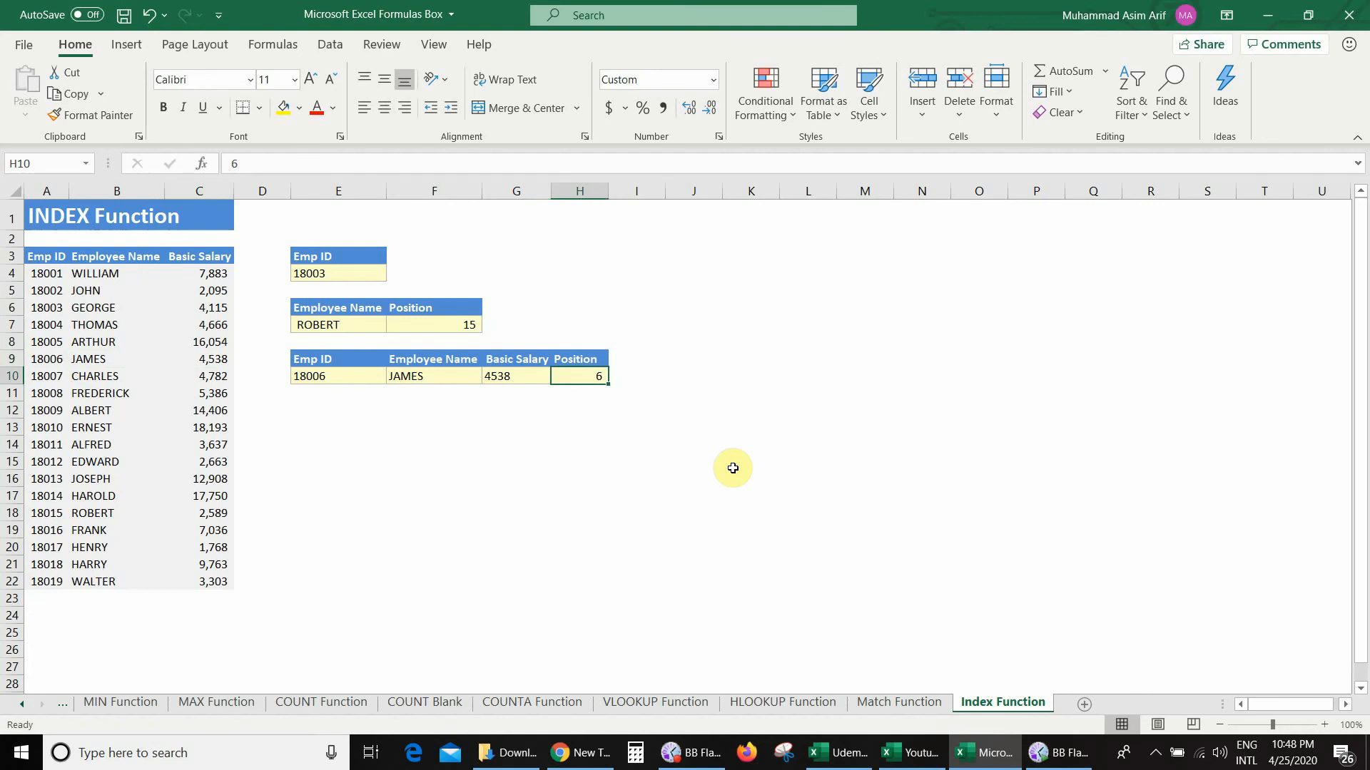
text(1)
key(Return)
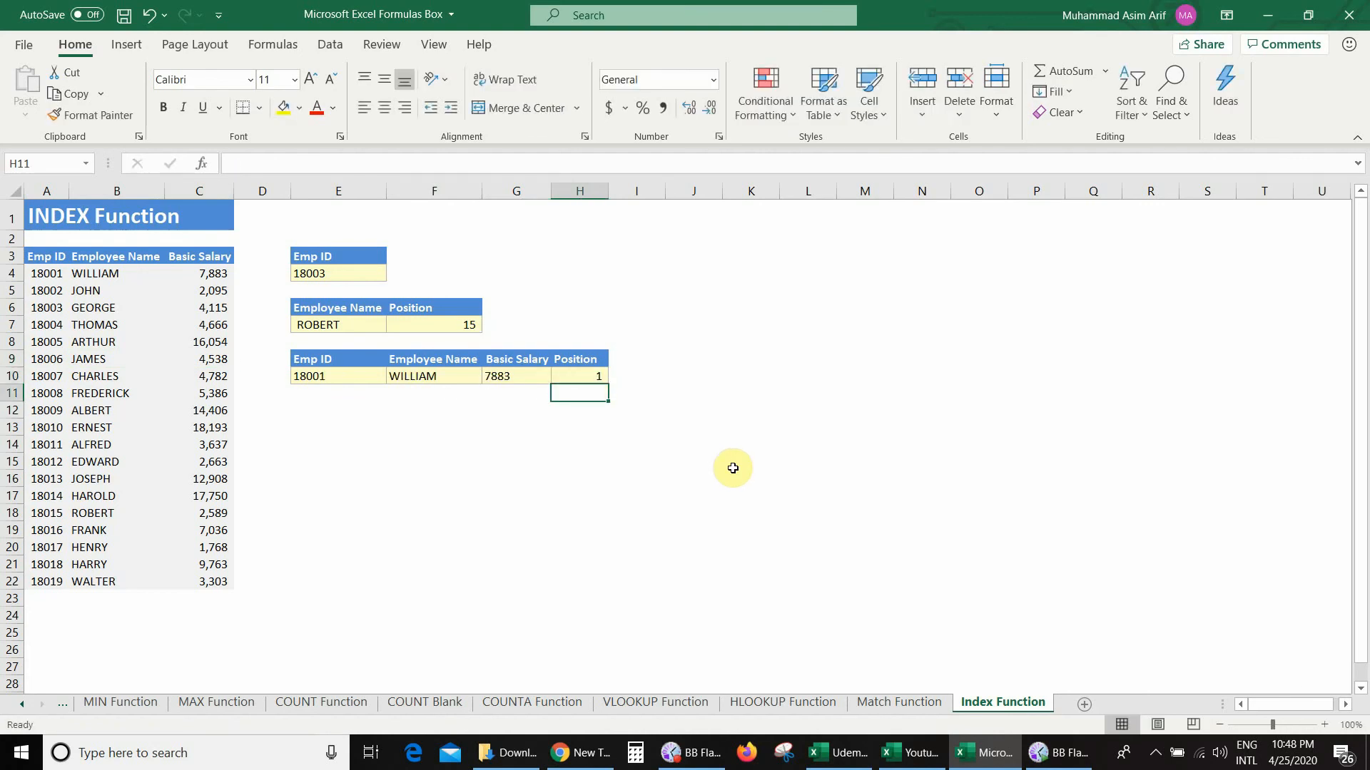
click(341, 378)
click(437, 376)
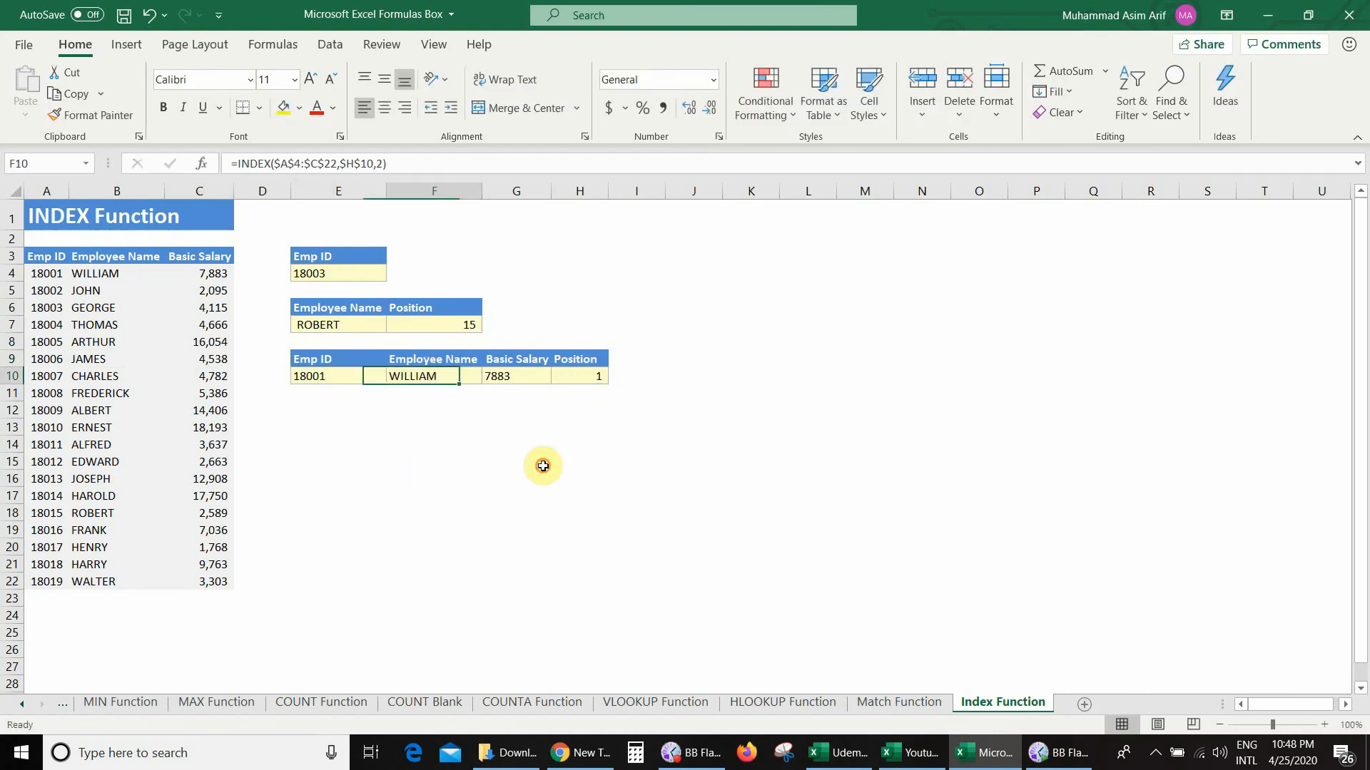
click(508, 376)
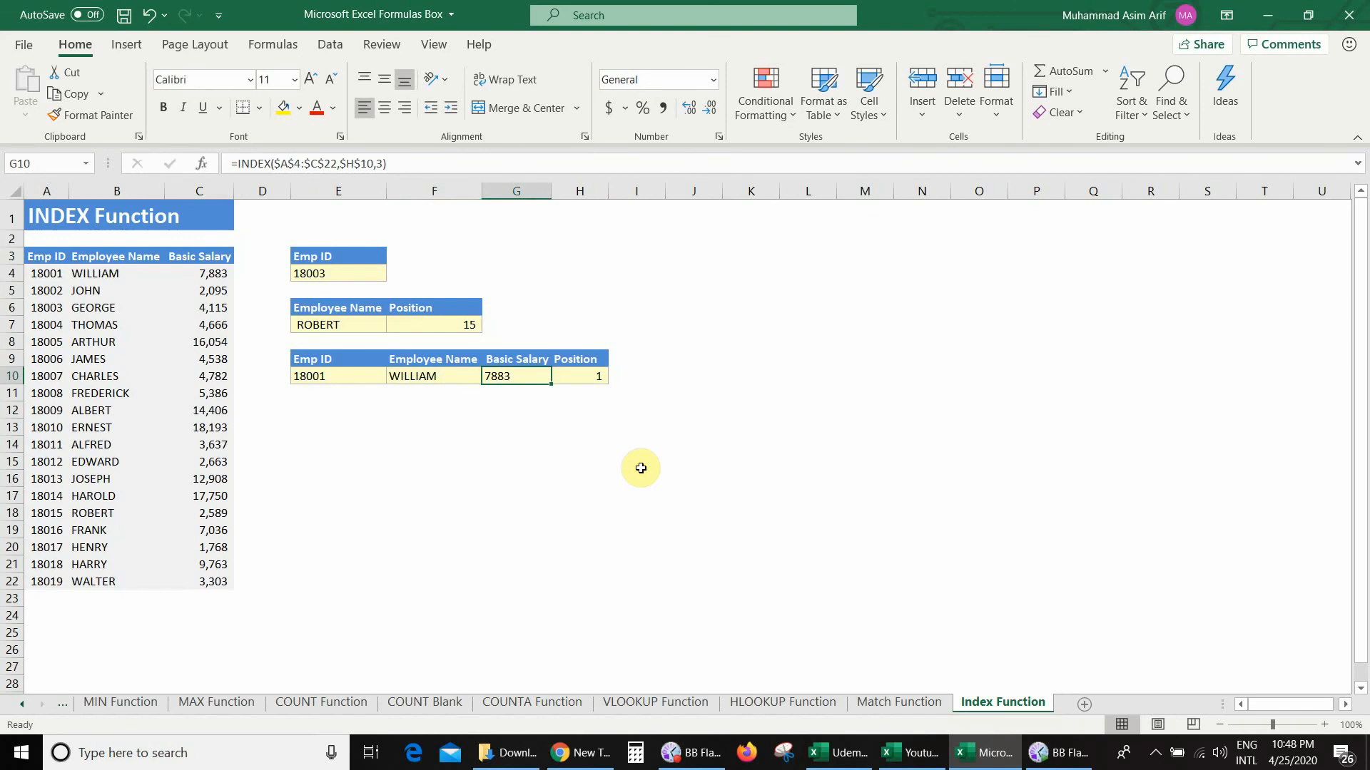